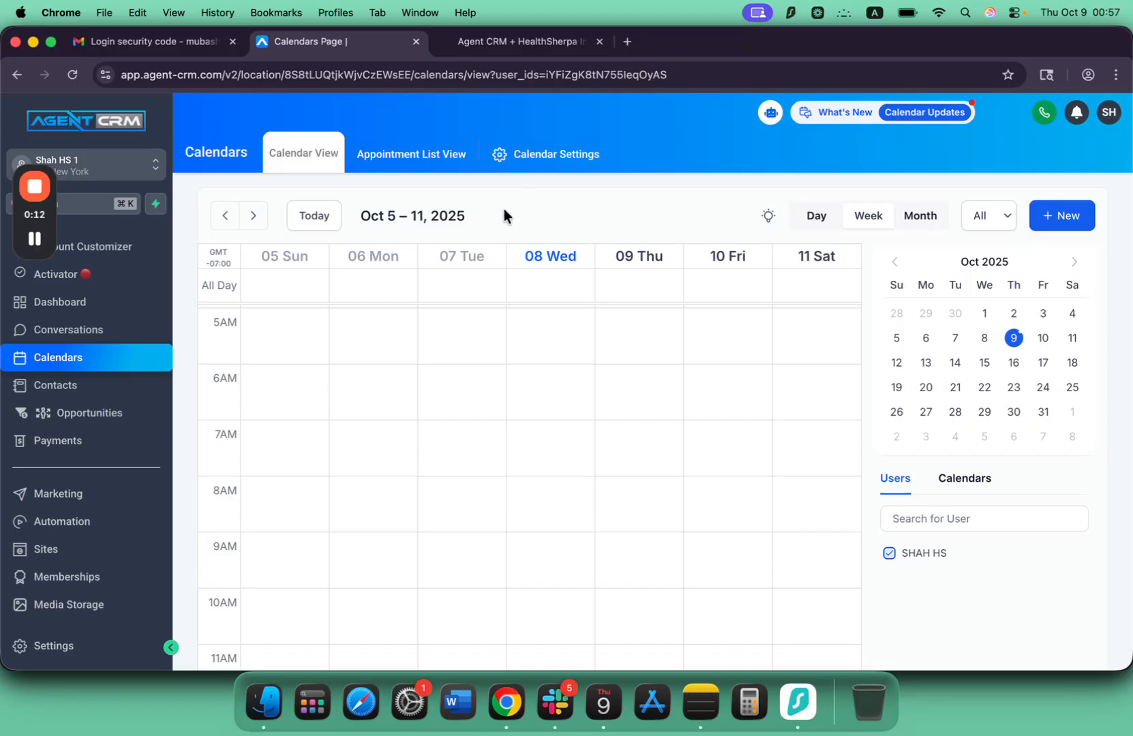
# Search for "medicare healthsherpa" in a new browser tab and open the HealthSherpa Medicare sign-up page.
pyautogui.click(627, 44)
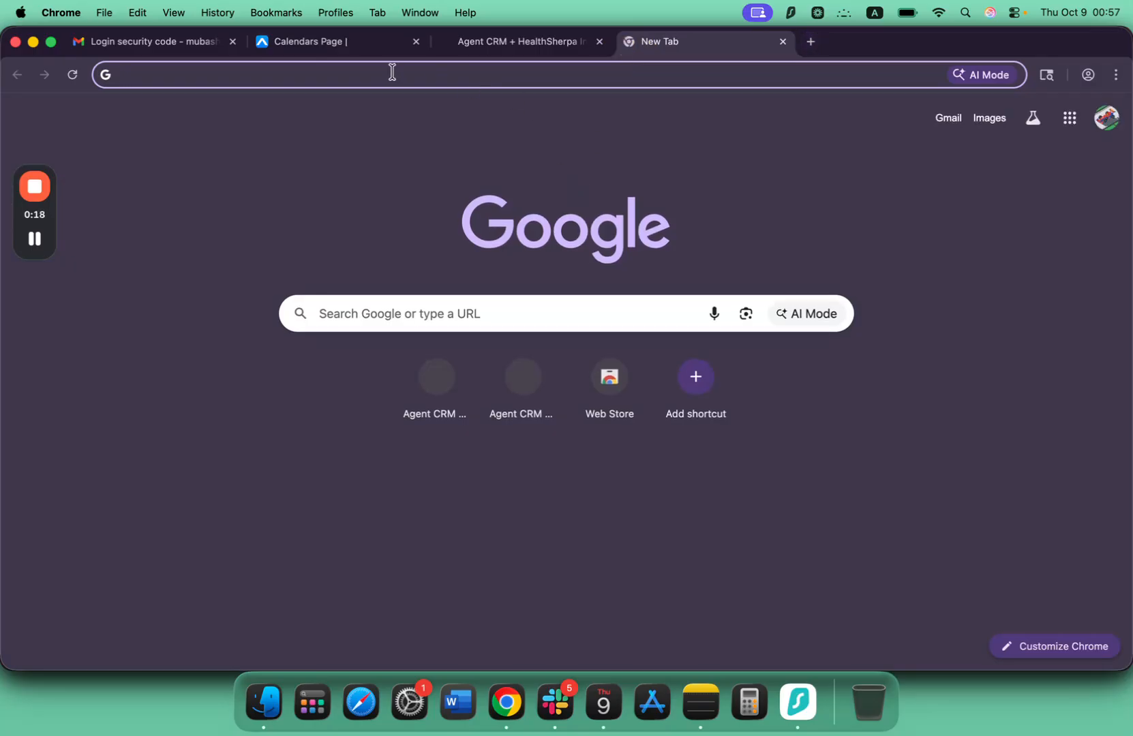
pyautogui.write('a')
pyautogui.press('BackSpace')
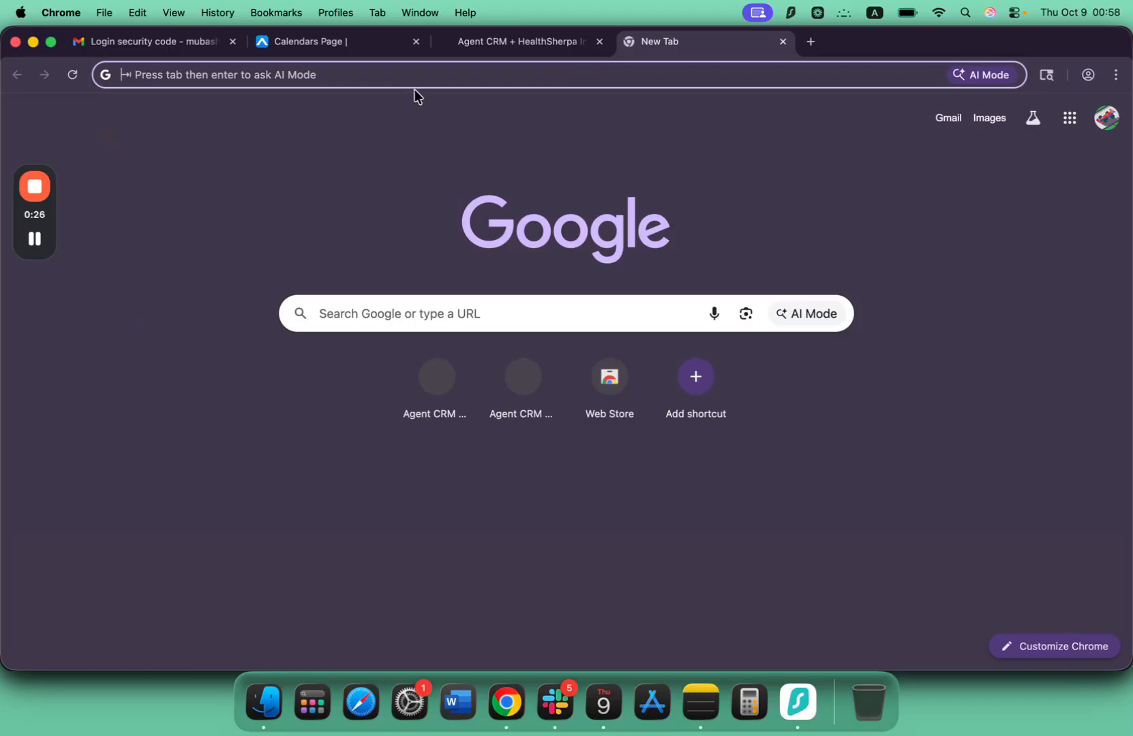
pyautogui.write('medicare')
pyautogui.press('Return')
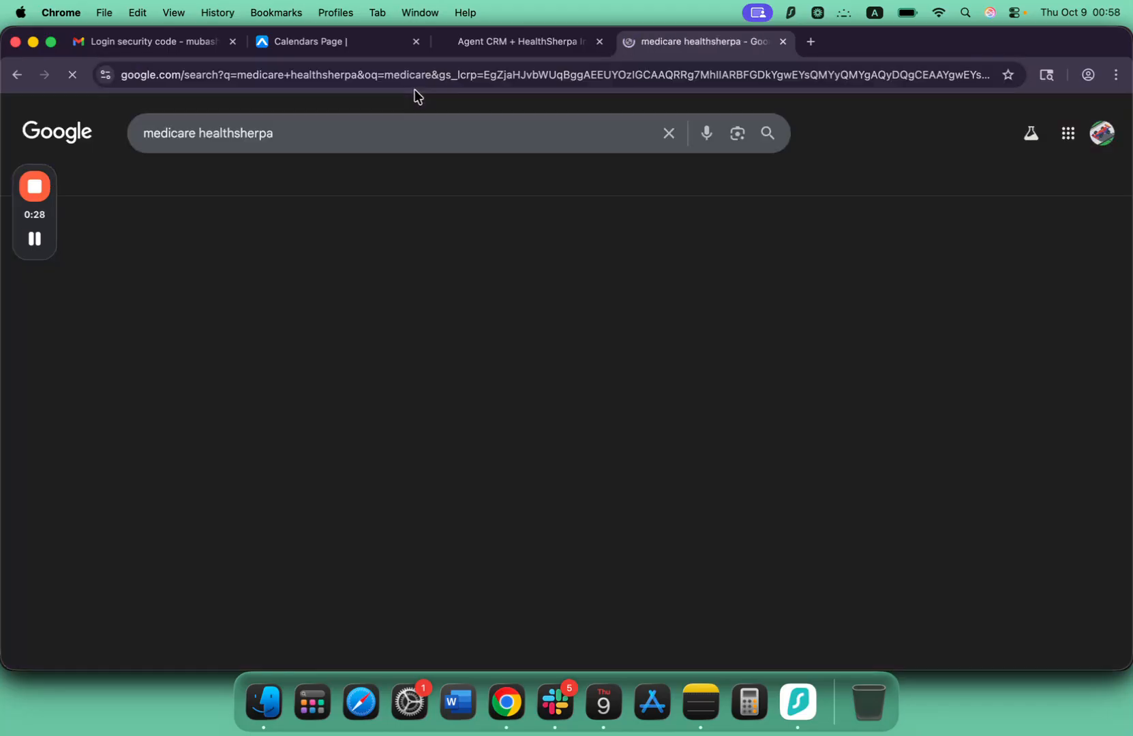
pyautogui.click(252, 309)
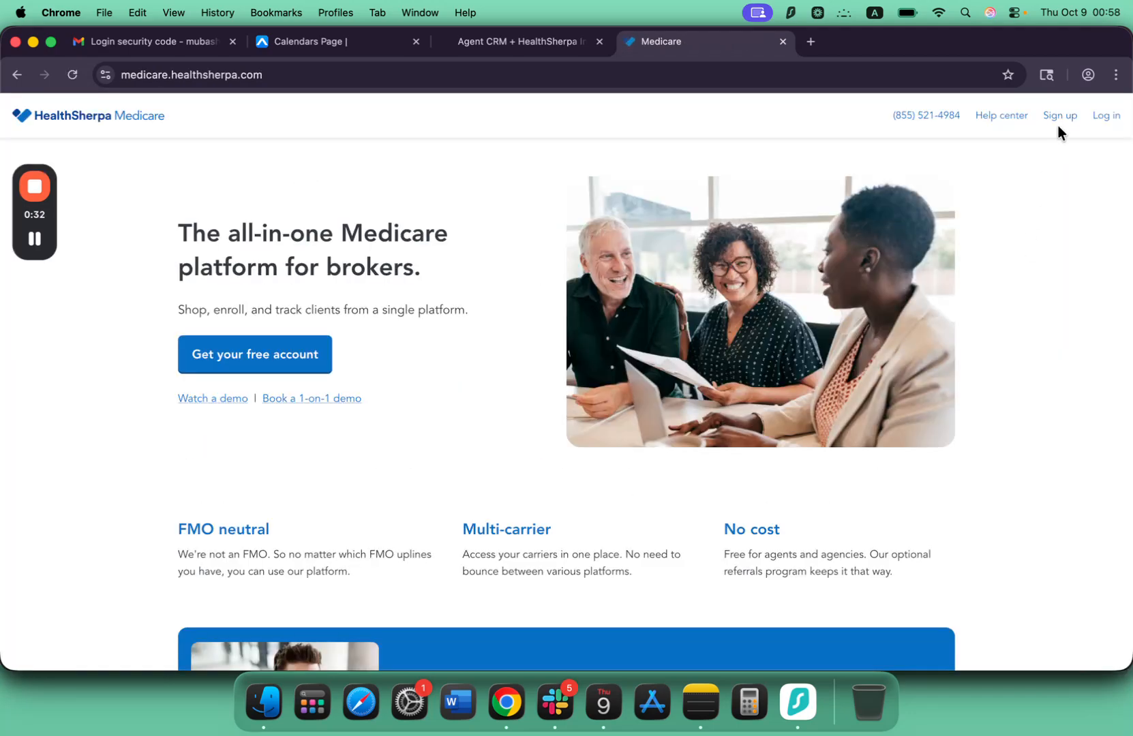
pyautogui.click(1058, 119)
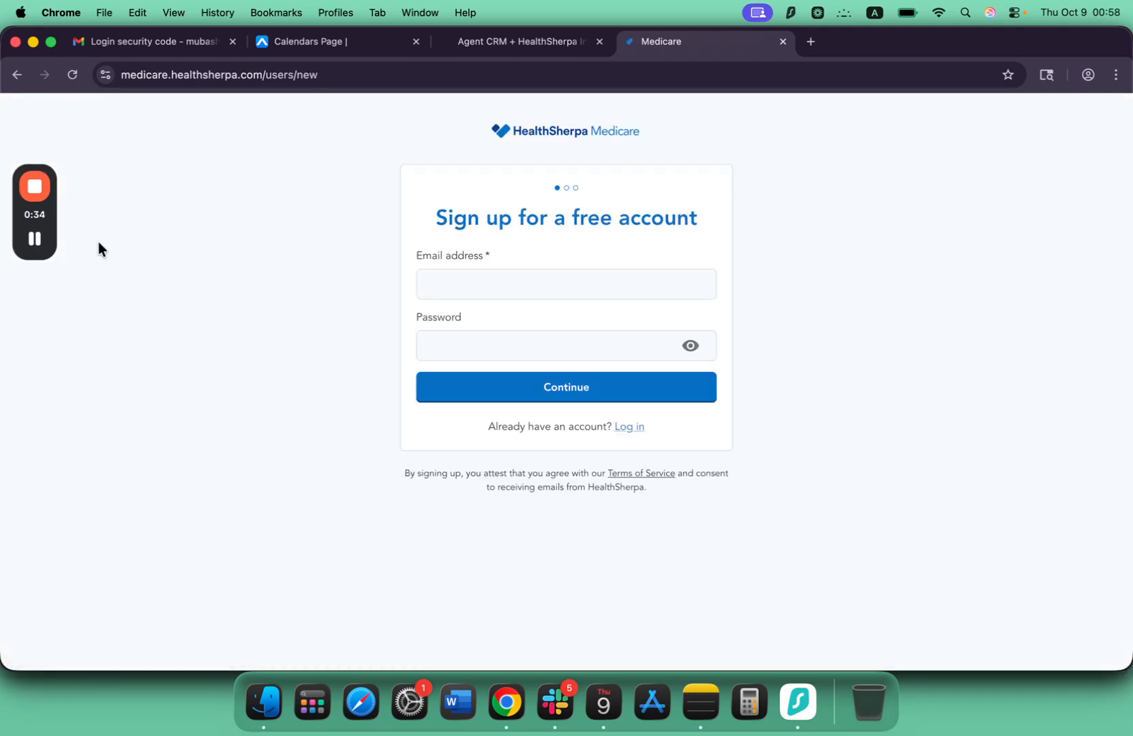
# Sign up for the free account with the e-mail address and account password, declining to save the password in the browser.
pyautogui.click(34, 239)
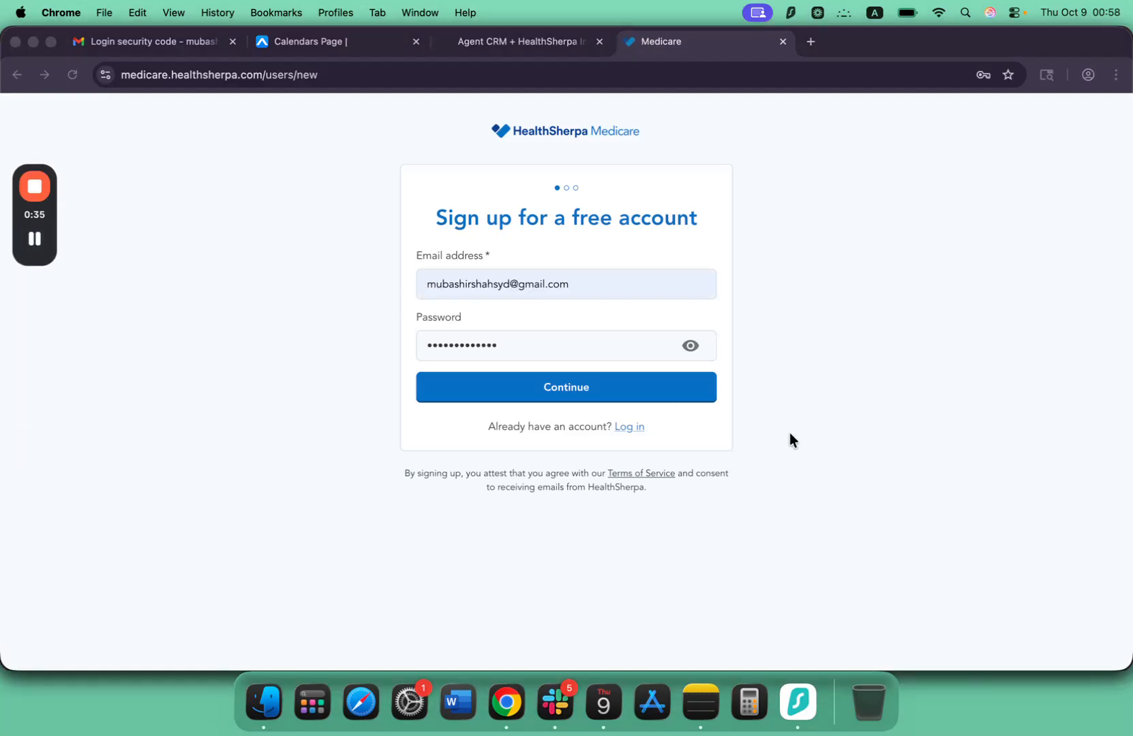
pyautogui.click(581, 393)
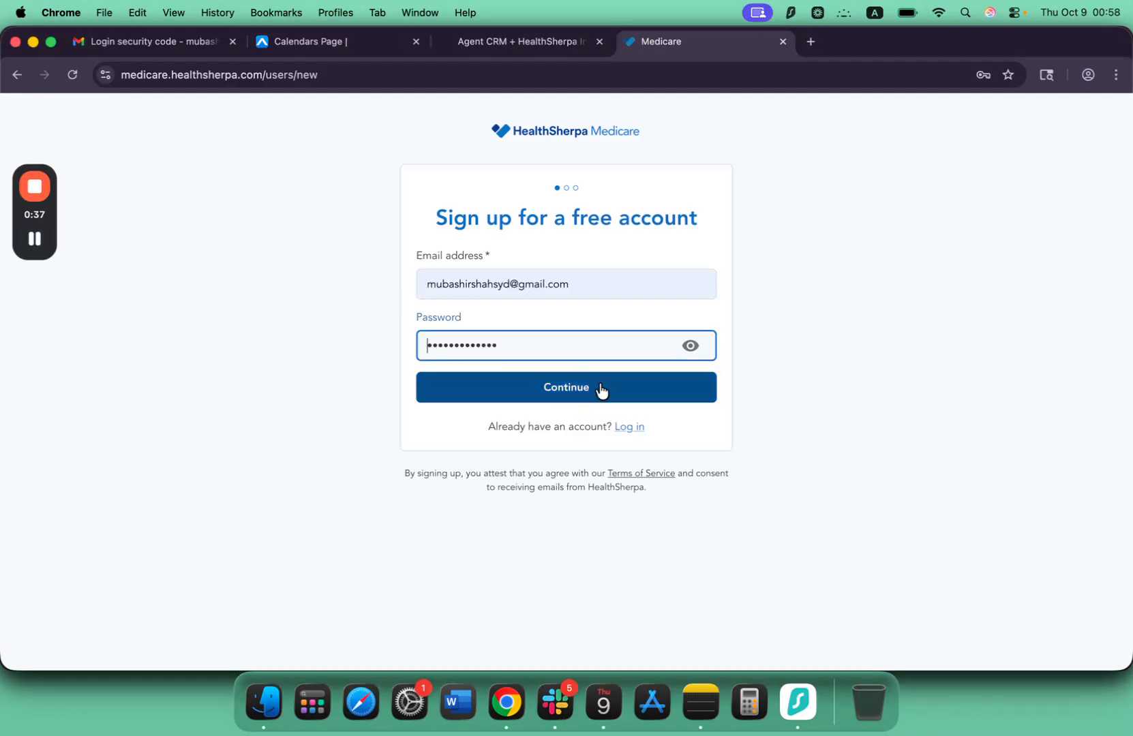
pyautogui.click(516, 379)
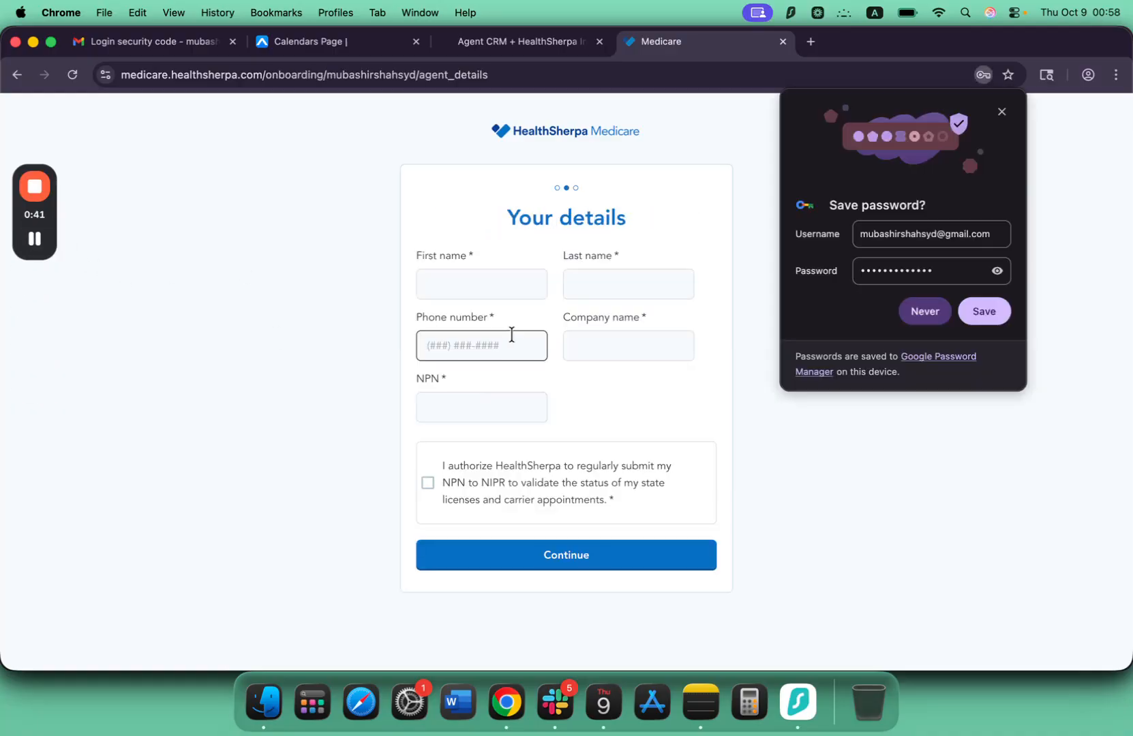
pyautogui.click(1002, 112)
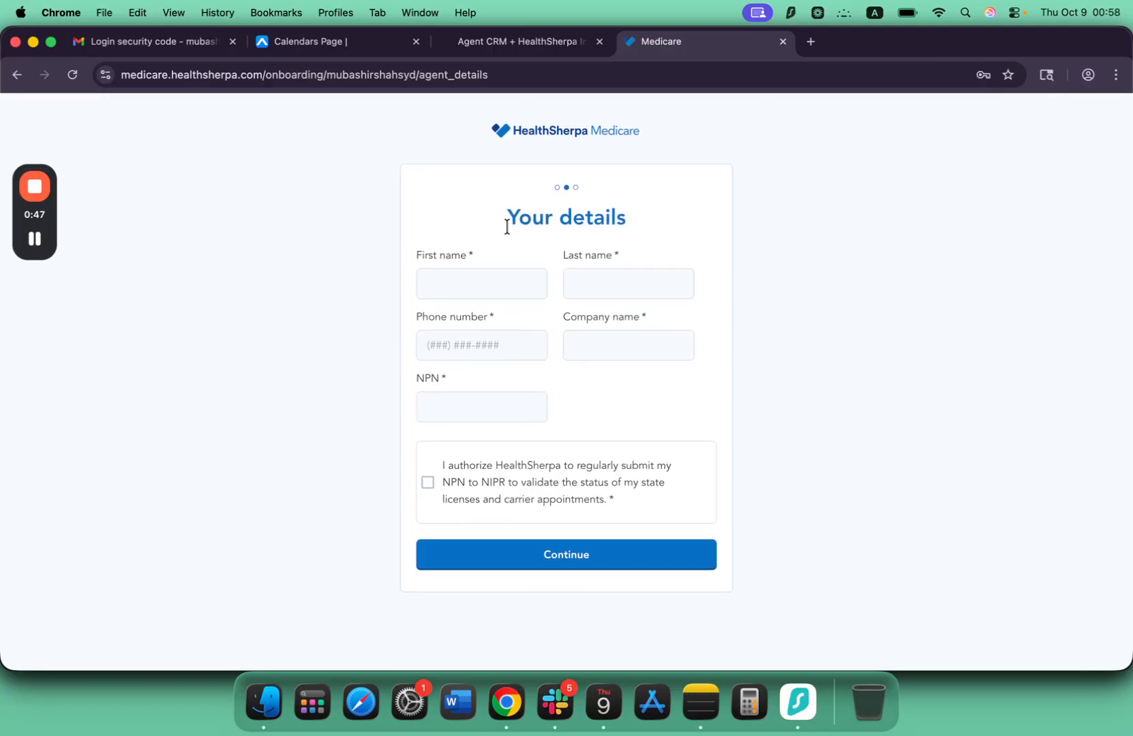
pyautogui.click(45, 239)
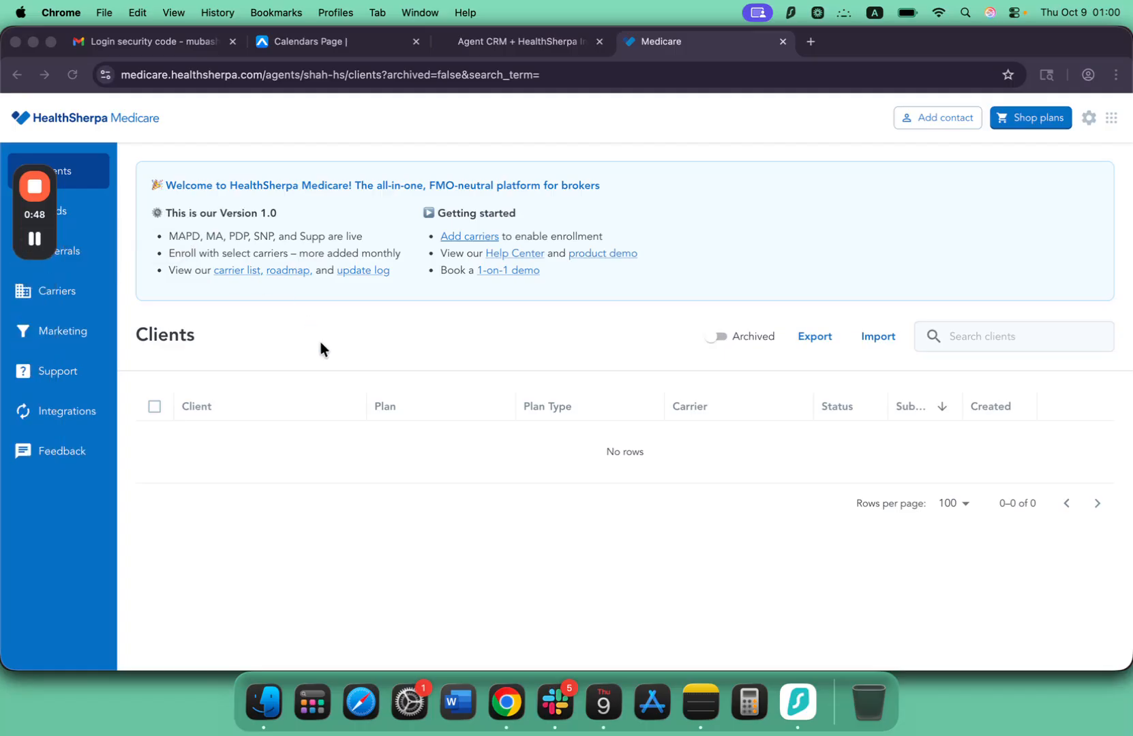
# Look through the Leads and Clients pages and examine the account requirements of the available integrations.
pyautogui.click(67, 214)
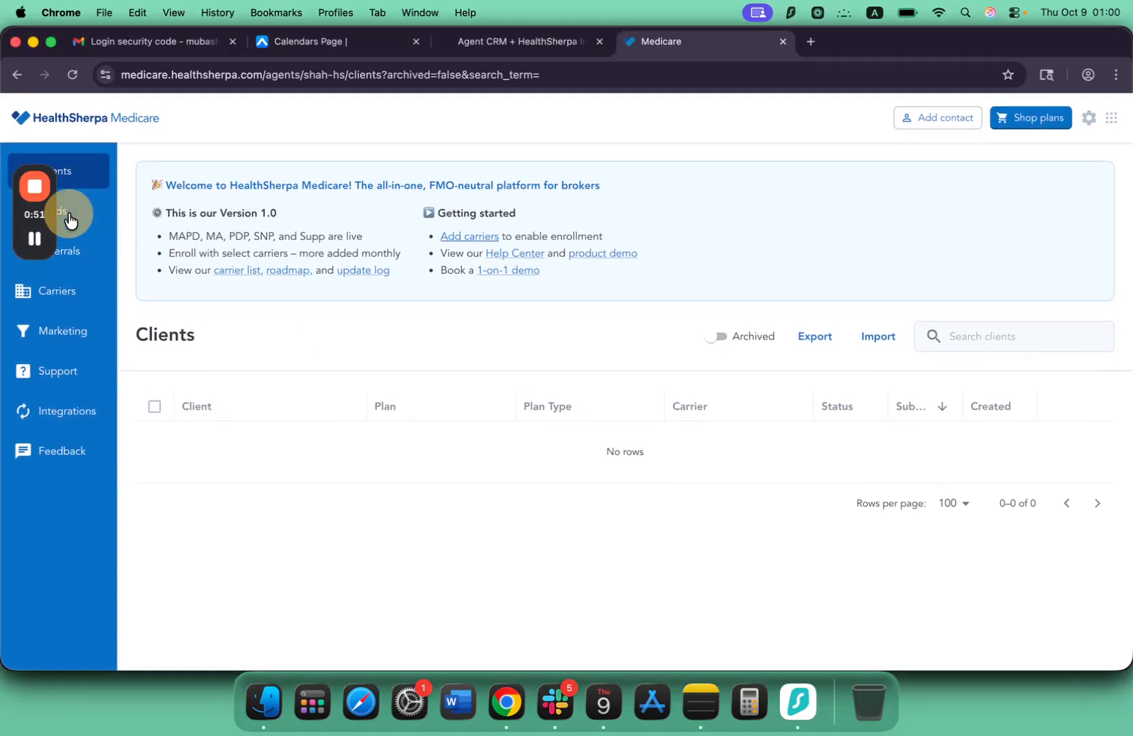
pyautogui.click(87, 177)
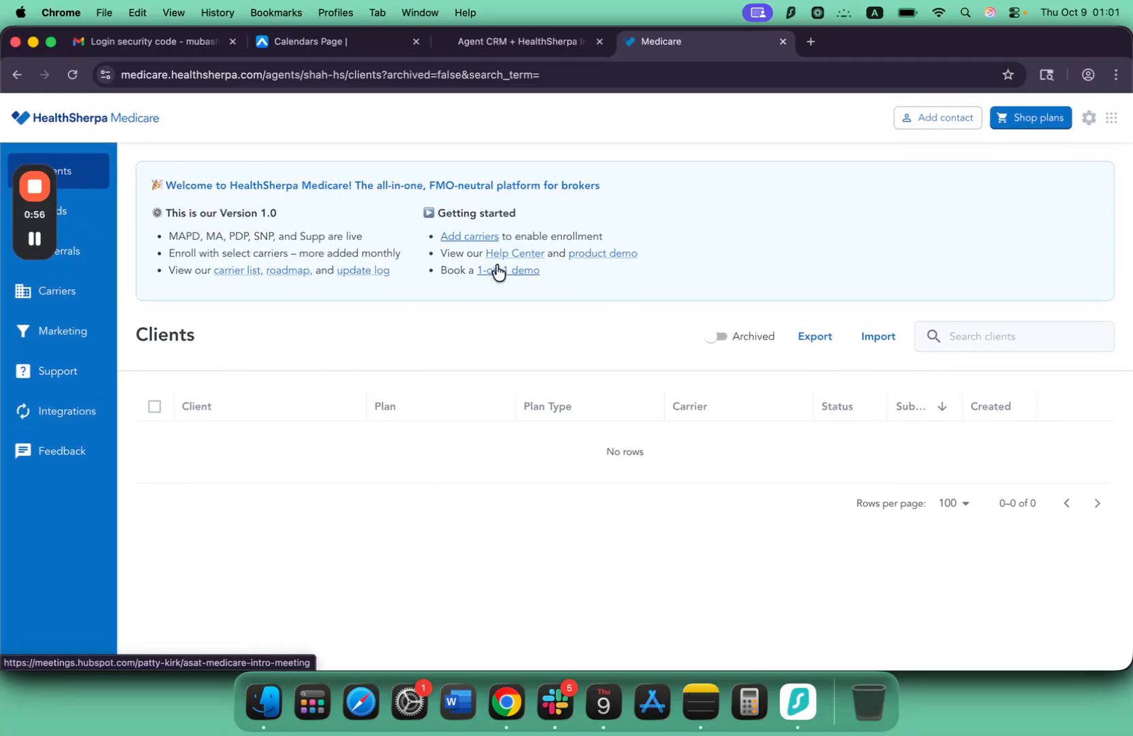
pyautogui.click(77, 425)
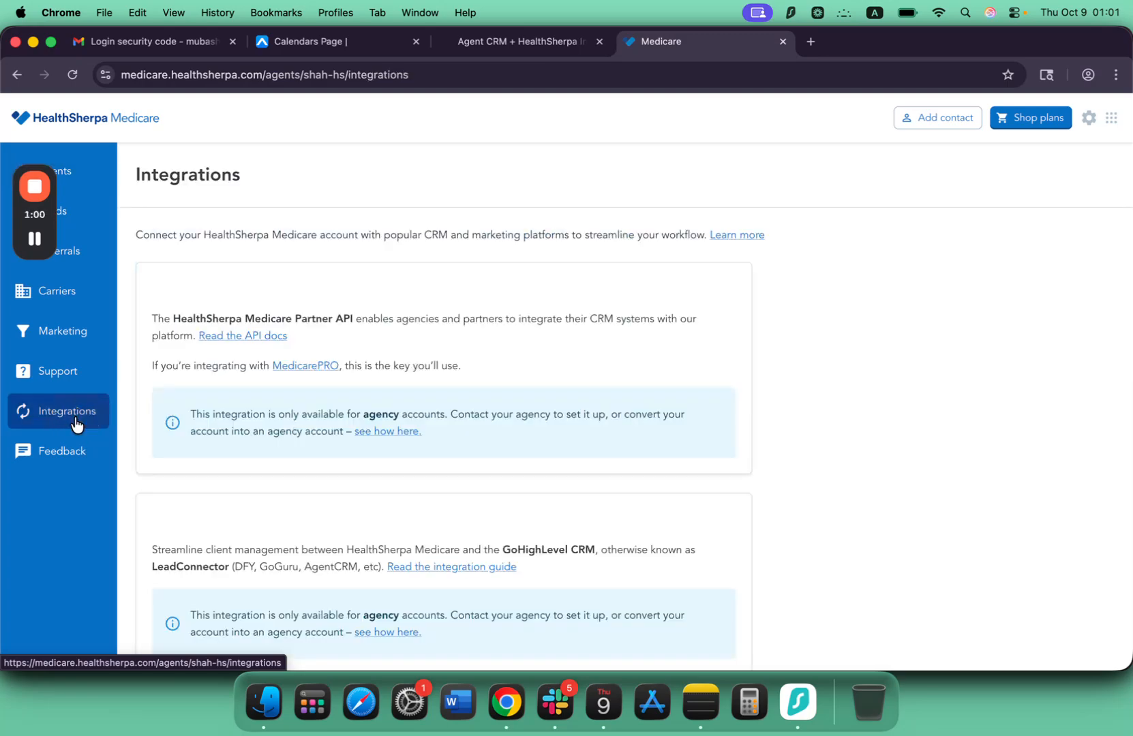
pyautogui.scroll(-3, 281, 273)
pyautogui.scroll(3, 281, 272)
pyautogui.scroll(-2, 281, 272)
pyautogui.scroll(2, 283, 279)
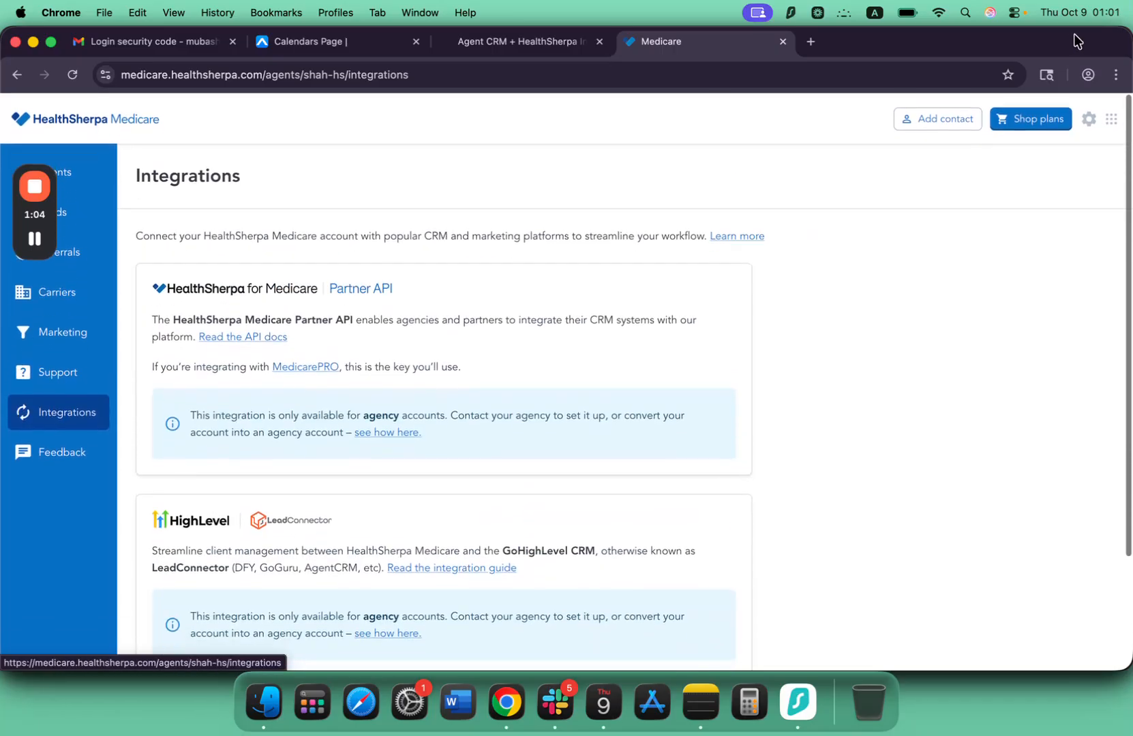
# Convert the account to an agency account from the account settings, entering the agency name and agency phone number.
pyautogui.click(1089, 124)
pyautogui.click(1061, 167)
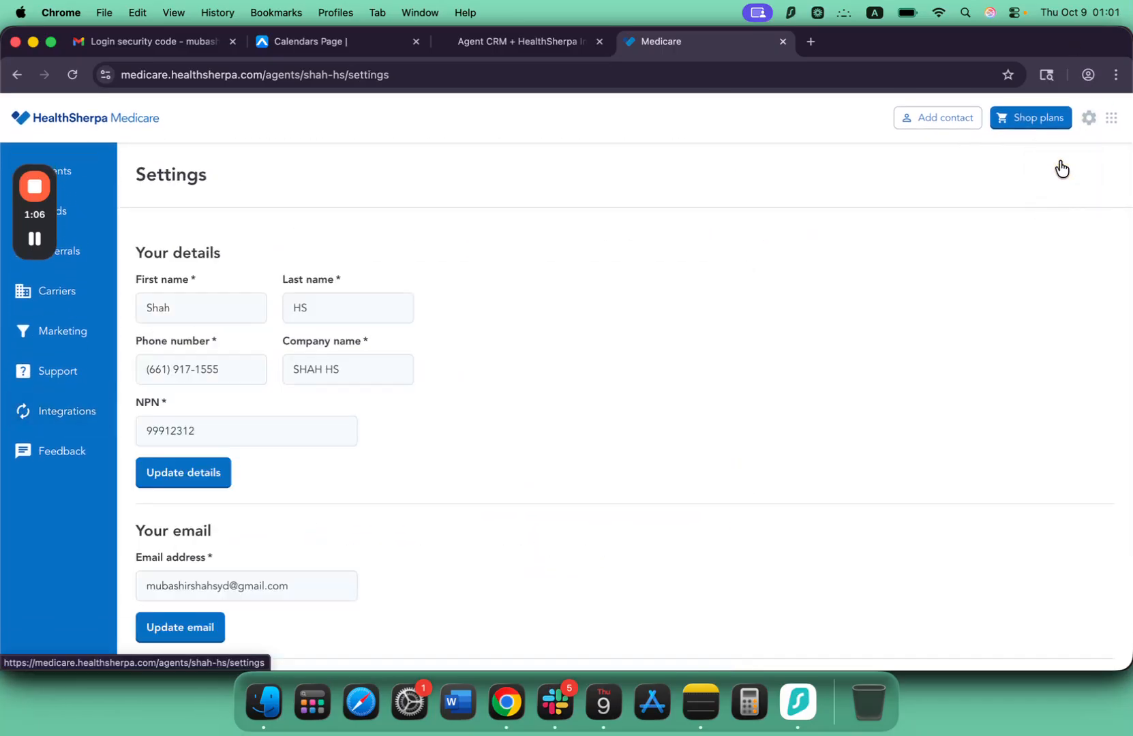
pyautogui.scroll(-15, 505, 336)
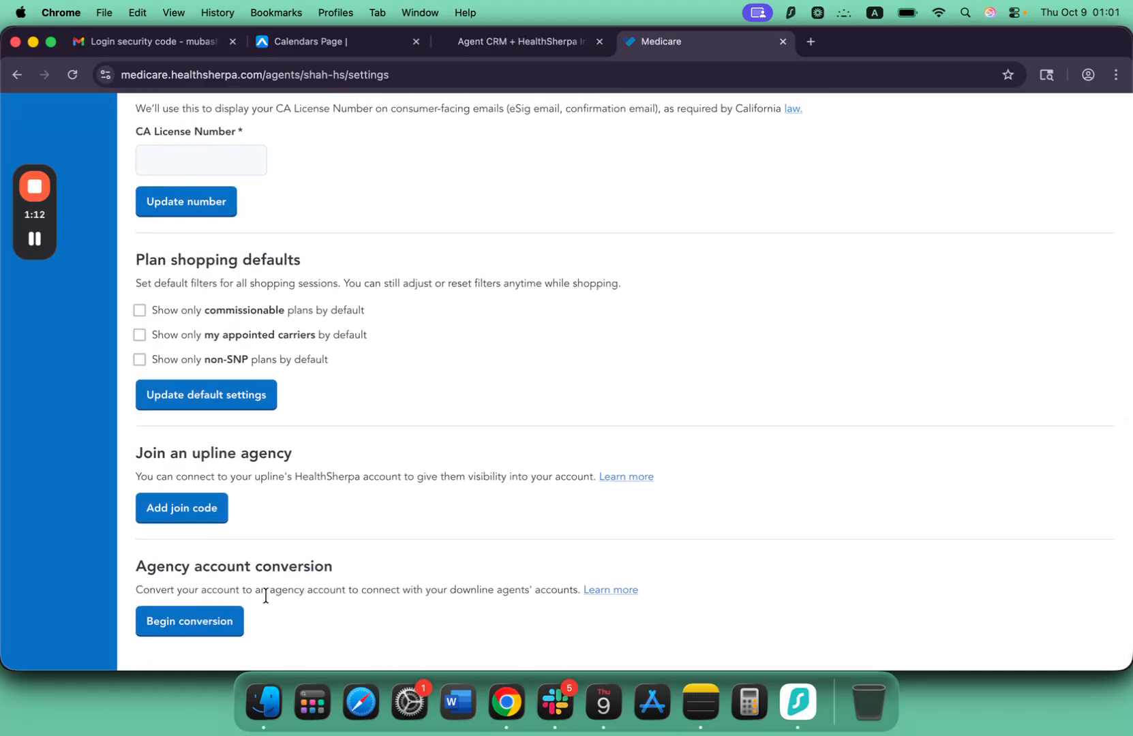
pyautogui.click(188, 622)
pyautogui.click(454, 490)
pyautogui.write('Shah HS')
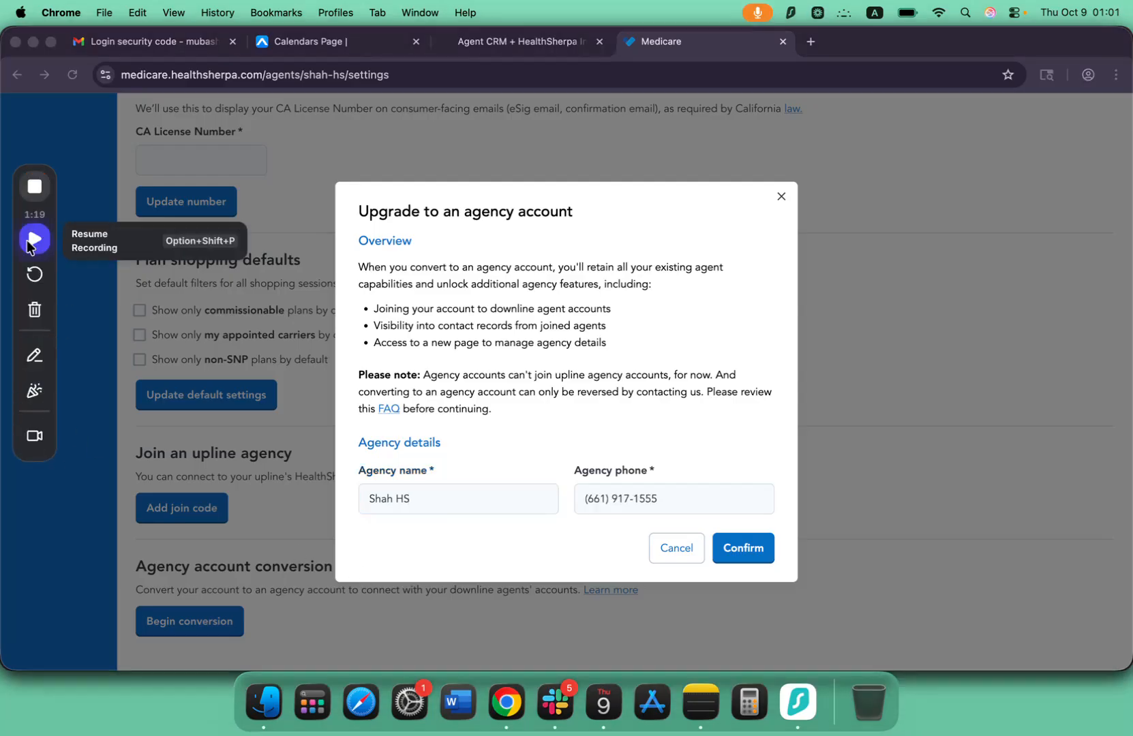
pyautogui.click(35, 239)
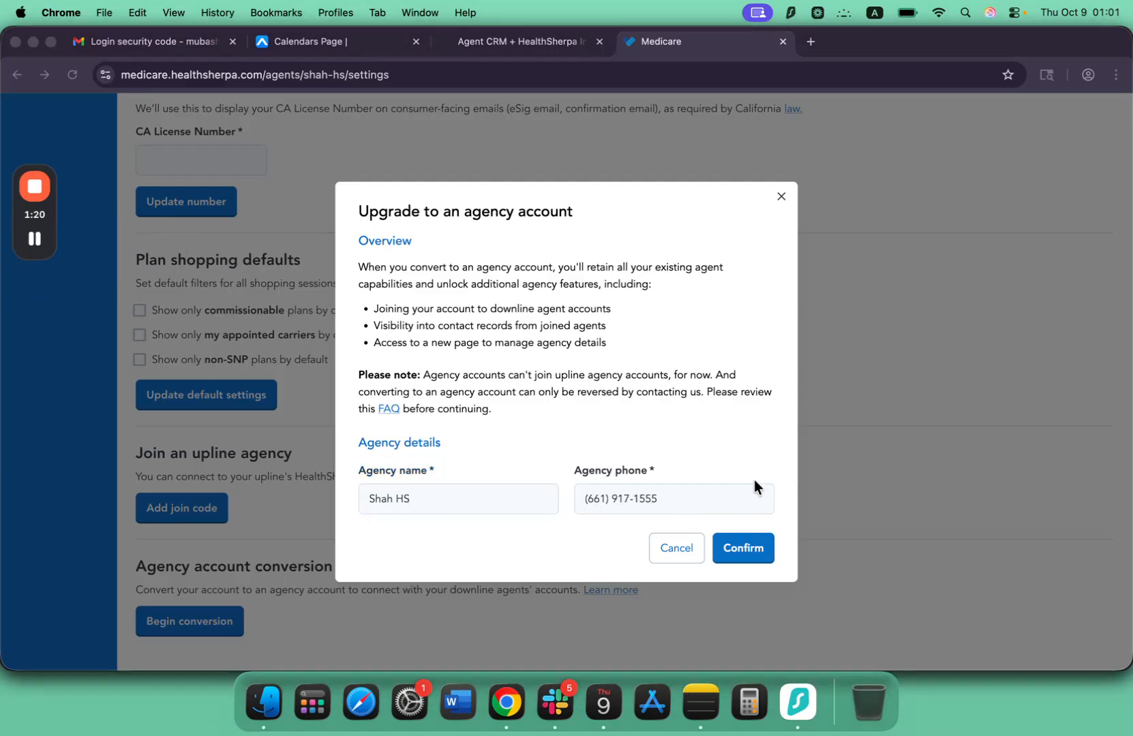
pyautogui.click(740, 550)
pyautogui.click(739, 551)
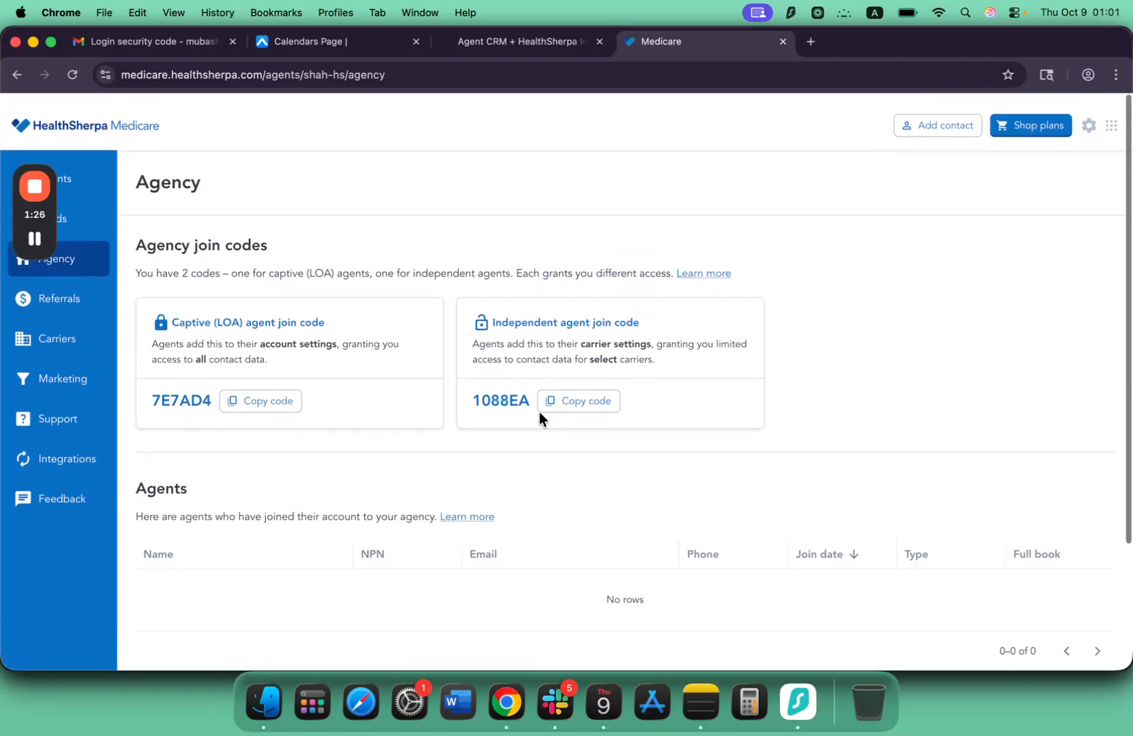
# Review the agency join codes and the joined agents section on the Agency page.
pyautogui.scroll(-2, 427, 438)
pyautogui.scroll(2, 426, 437)
pyautogui.scroll(1, 440, 344)
pyautogui.scroll(-2, 291, 349)
pyautogui.scroll(2, 291, 349)
pyautogui.scroll(-2, 570, 247)
pyautogui.scroll(2, 341, 275)
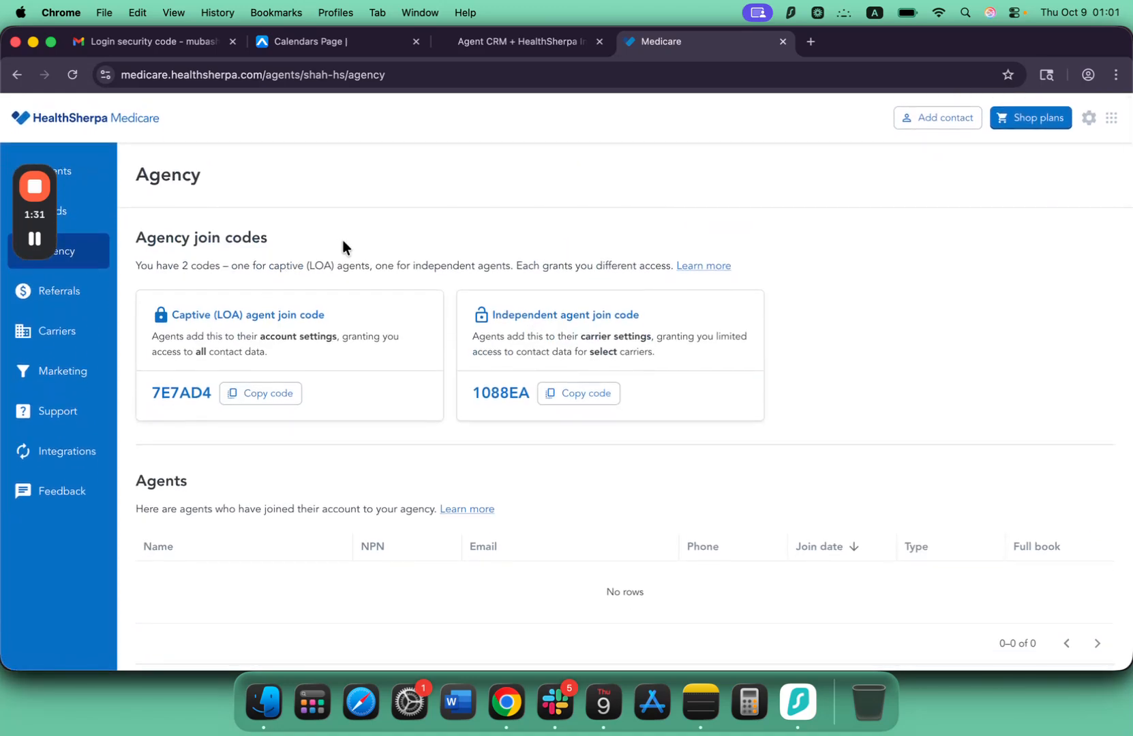
# Open the API key generation form for the HighLevel / LeadConnector integration.
pyautogui.click(49, 454)
pyautogui.scroll(-1, 309, 394)
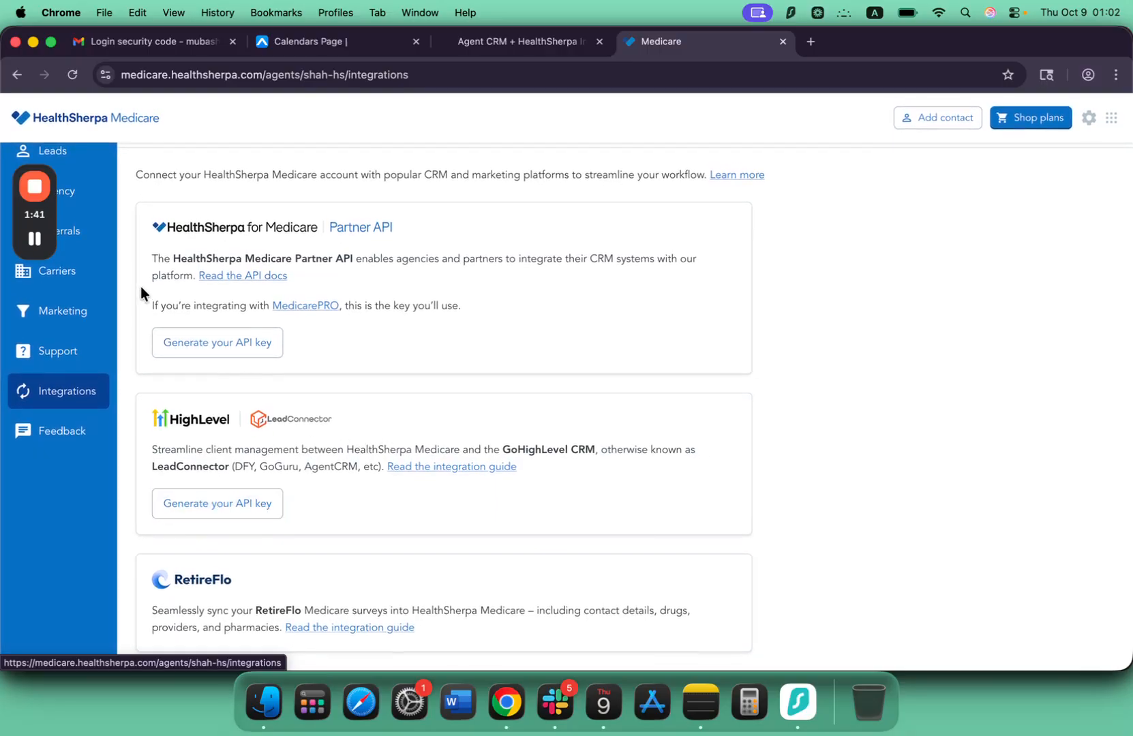
pyautogui.click(35, 236)
pyautogui.scroll(-1, 322, 319)
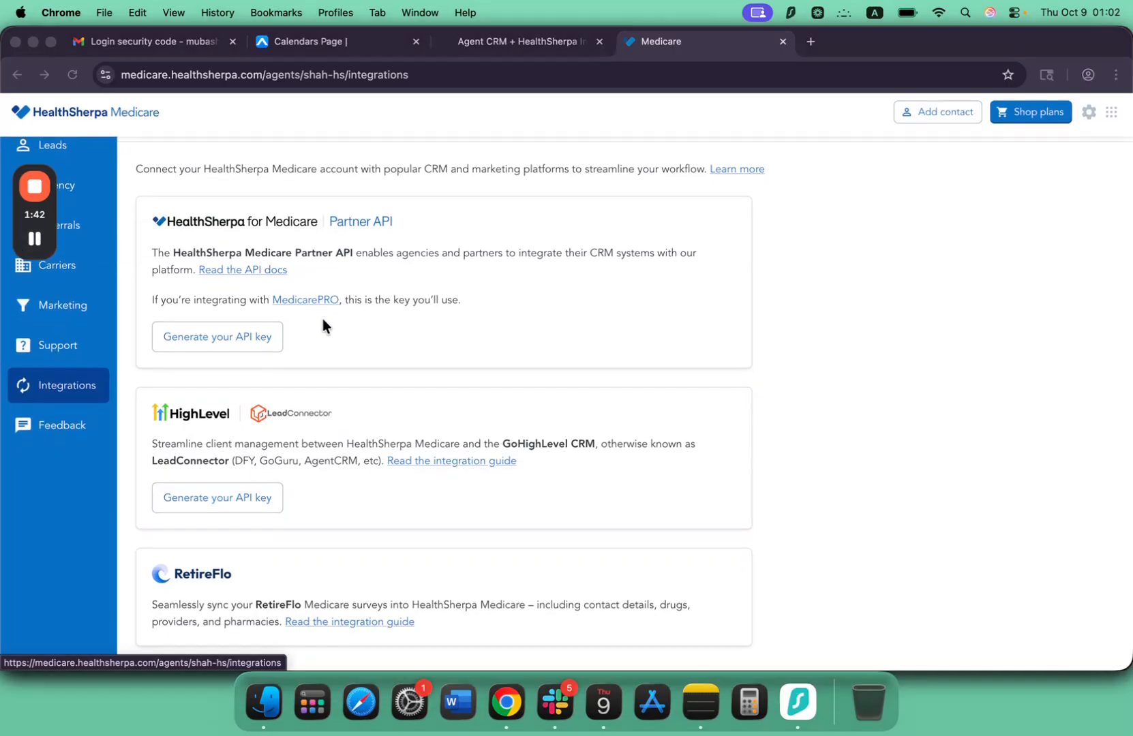
pyautogui.scroll(2, 322, 318)
pyautogui.scroll(-2, 323, 319)
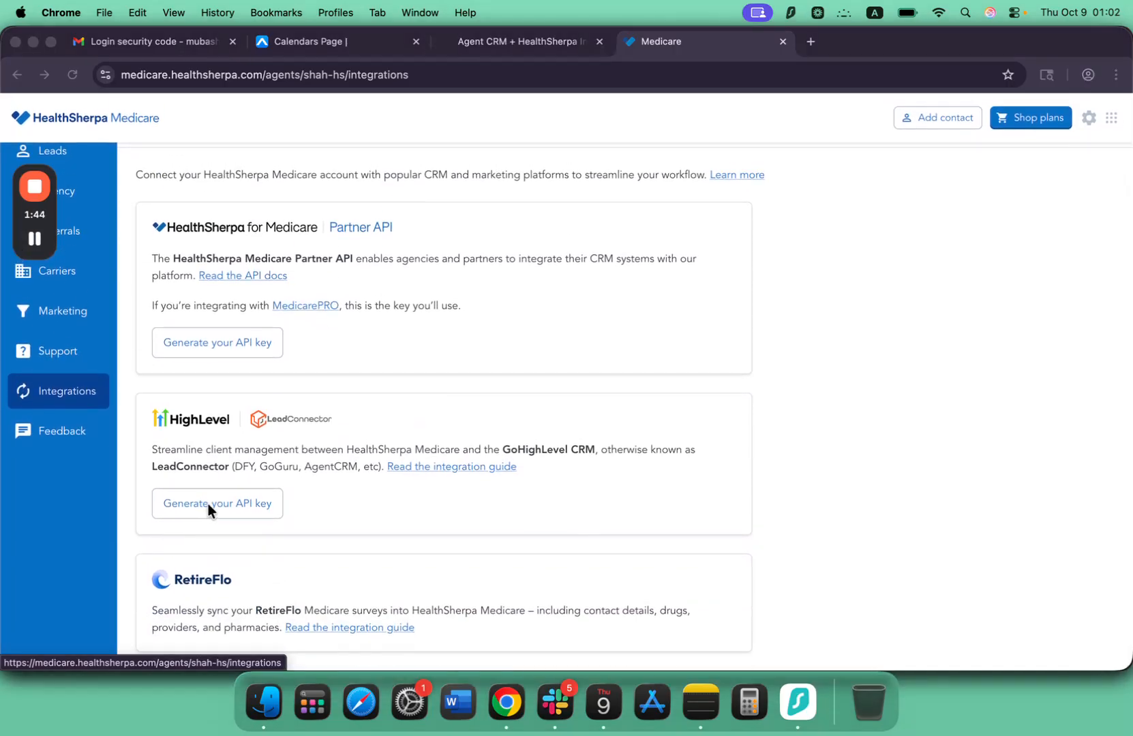
pyautogui.click(208, 504)
pyautogui.click(224, 503)
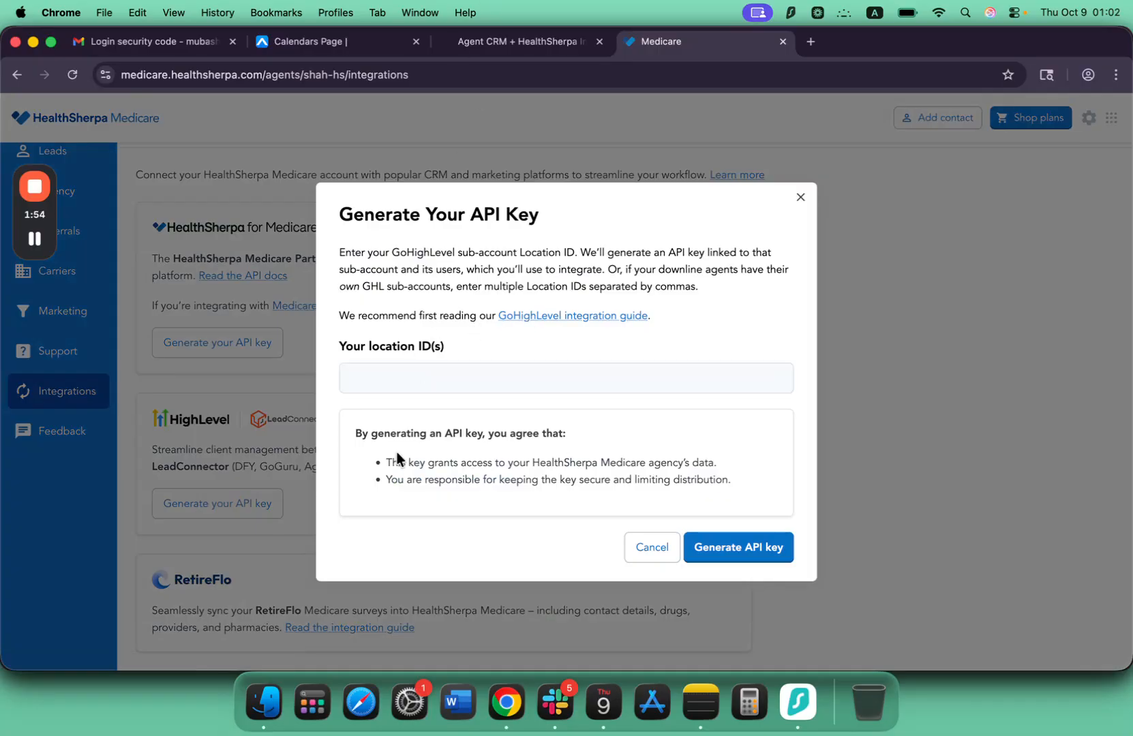
# Switch to Agent CRM and copy the sub-account's Location ID from the Business Profile settings.
pyautogui.click(304, 41)
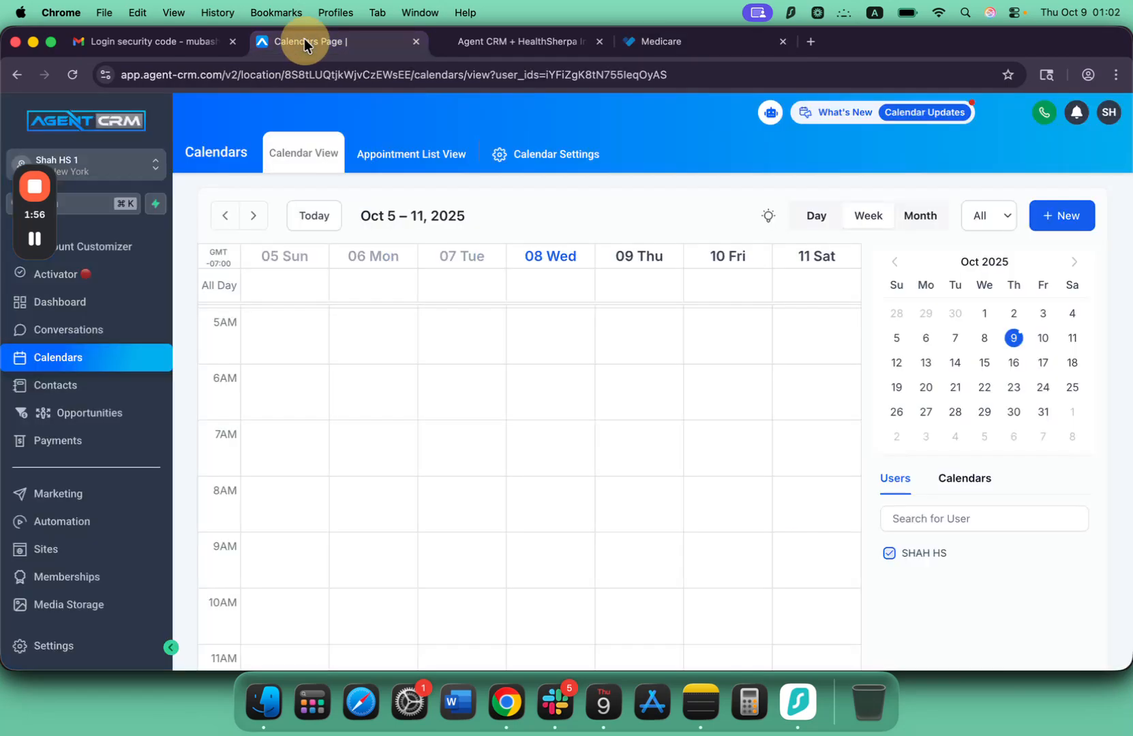
pyautogui.scroll(-3, 116, 435)
pyautogui.scroll(3, 117, 435)
pyautogui.scroll(-3, 117, 435)
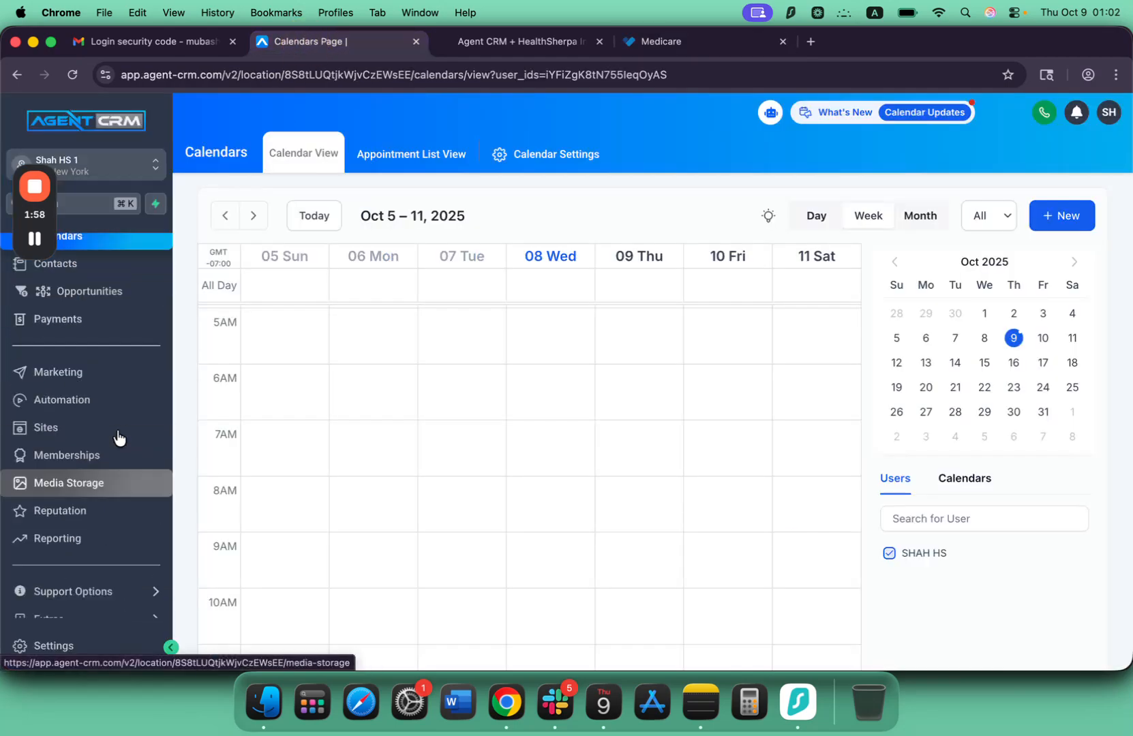
pyautogui.moveTo(114, 545)
pyautogui.click(50, 646)
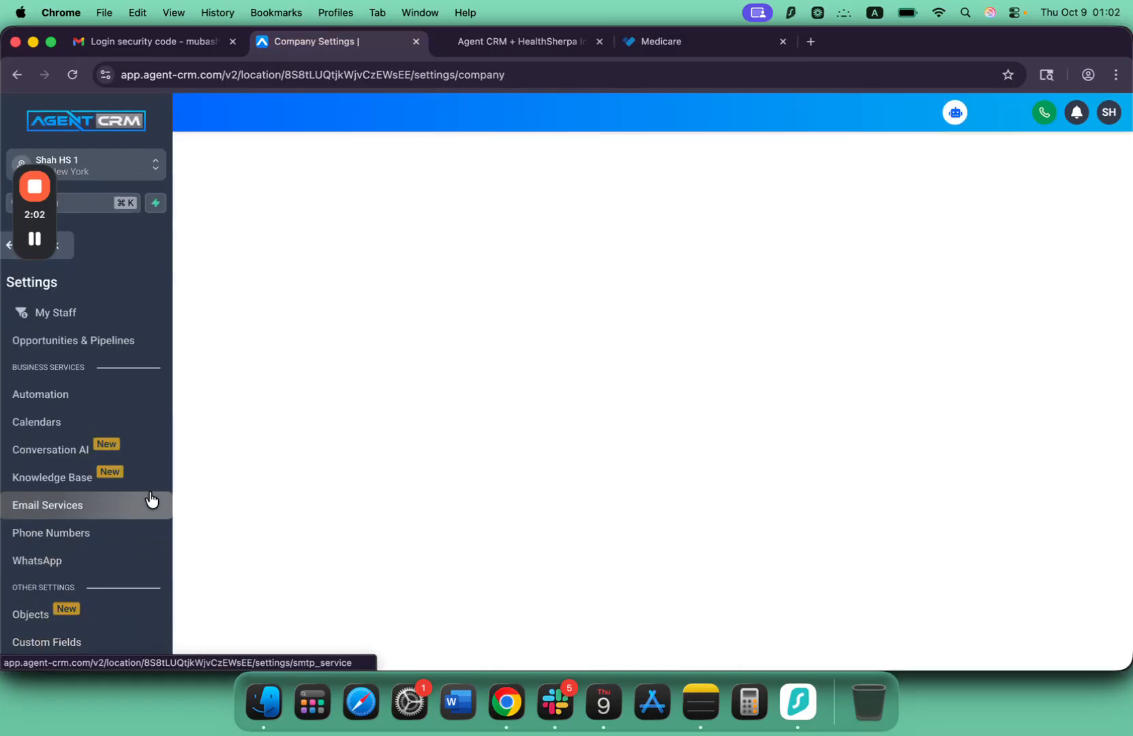
pyautogui.scroll(3, 65, 443)
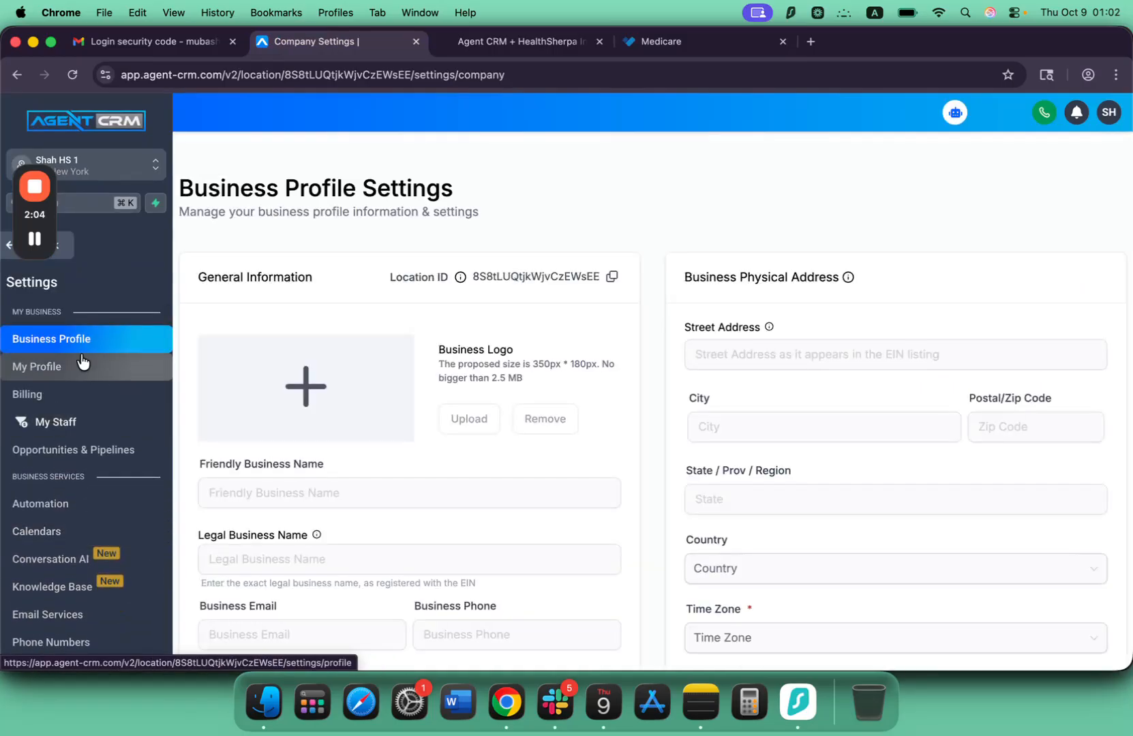
pyautogui.click(611, 278)
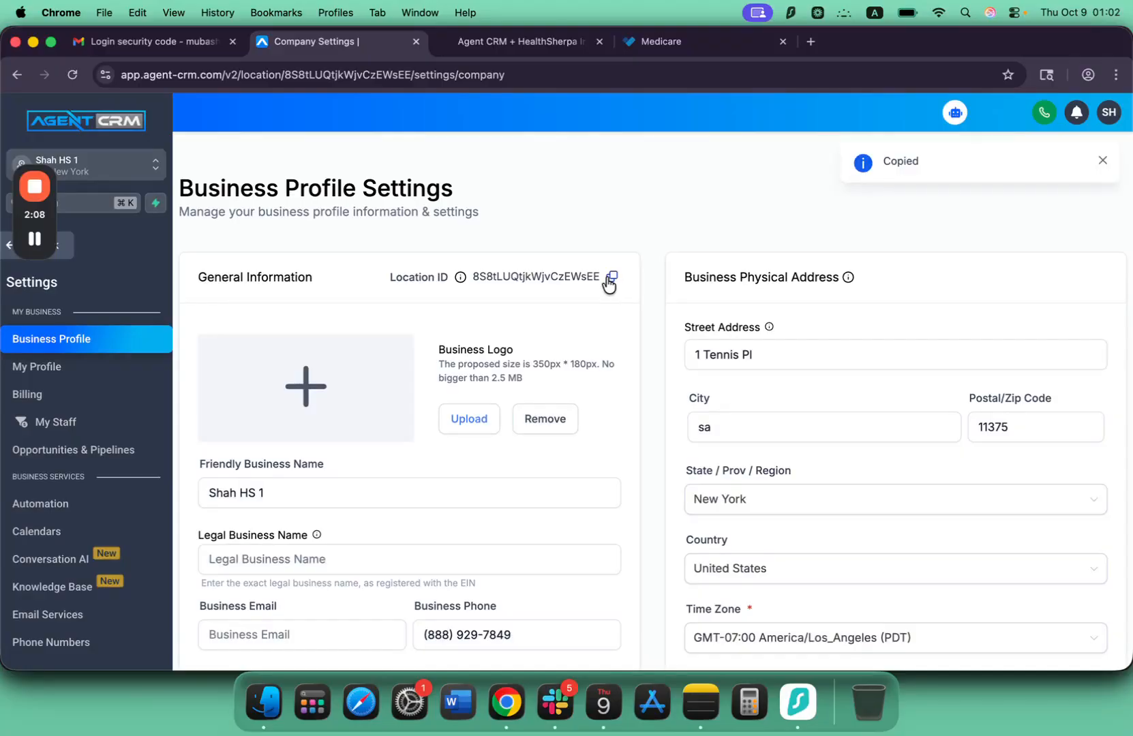
# Check the Location ID in the page address and search the Business Profile page for the copied ID.
pyautogui.click(354, 72)
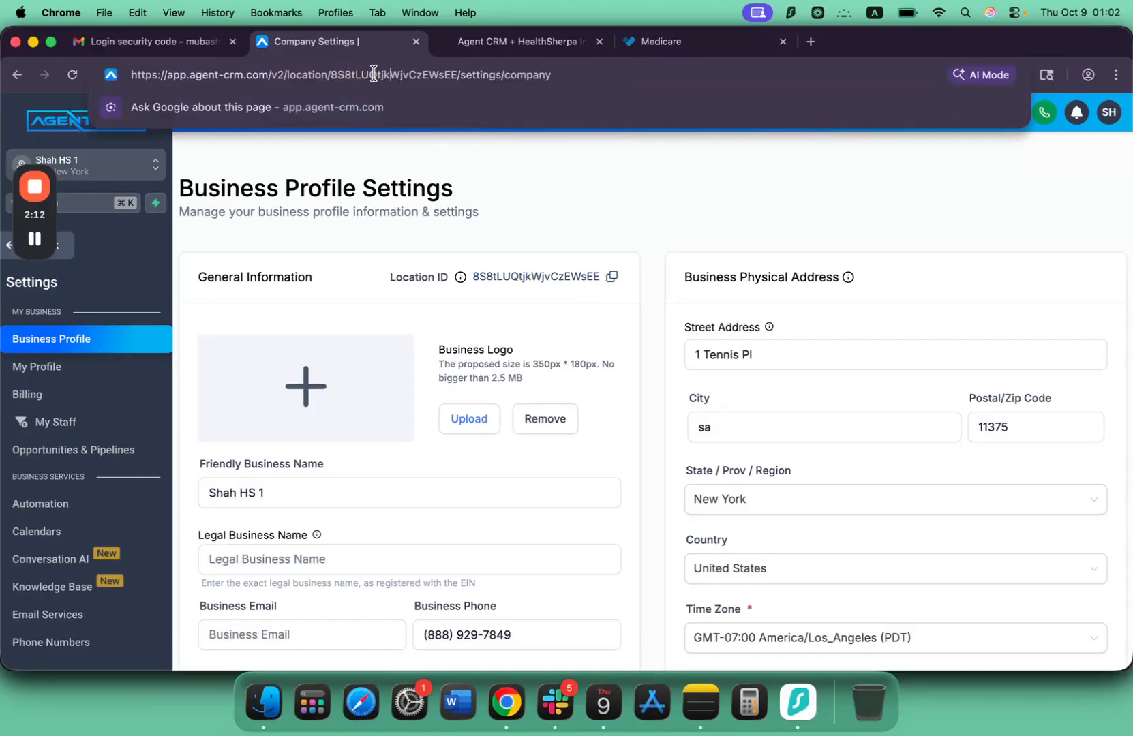
pyautogui.press('super+f')
pyautogui.press('super+v')
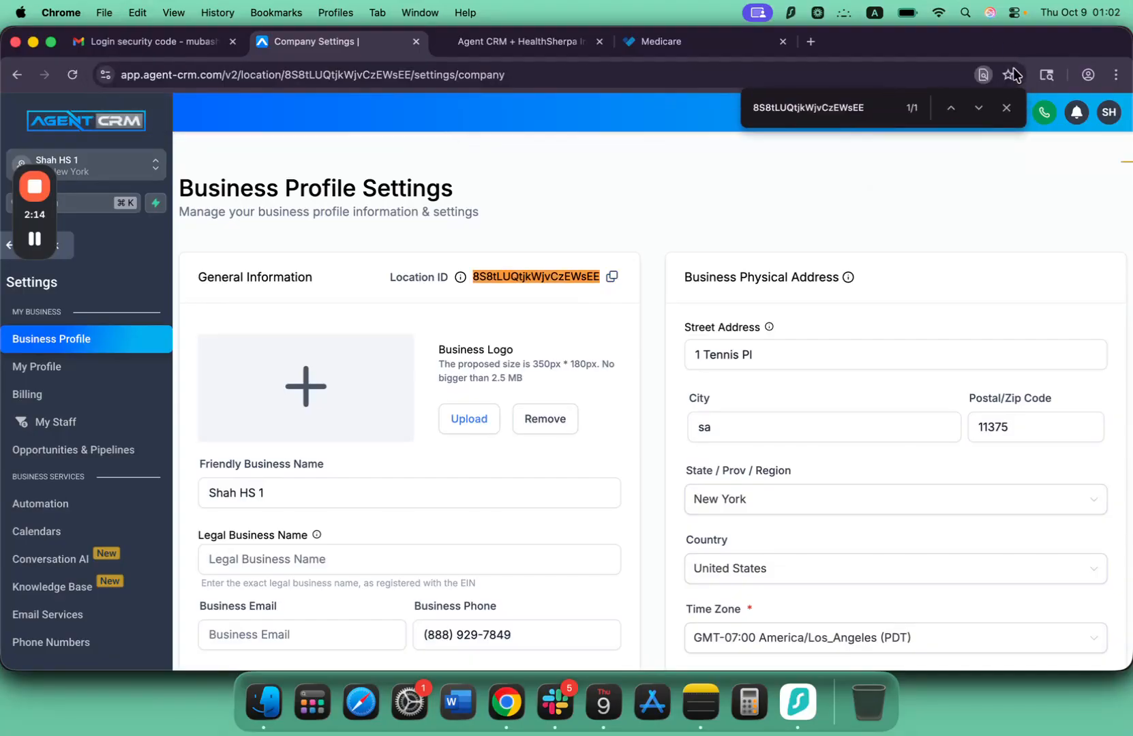
pyautogui.click(1007, 107)
# Copy the Location ID again and paste it into the location ID(s) field of HealthSherpa's API key form.
pyautogui.click(613, 277)
pyautogui.click(543, 42)
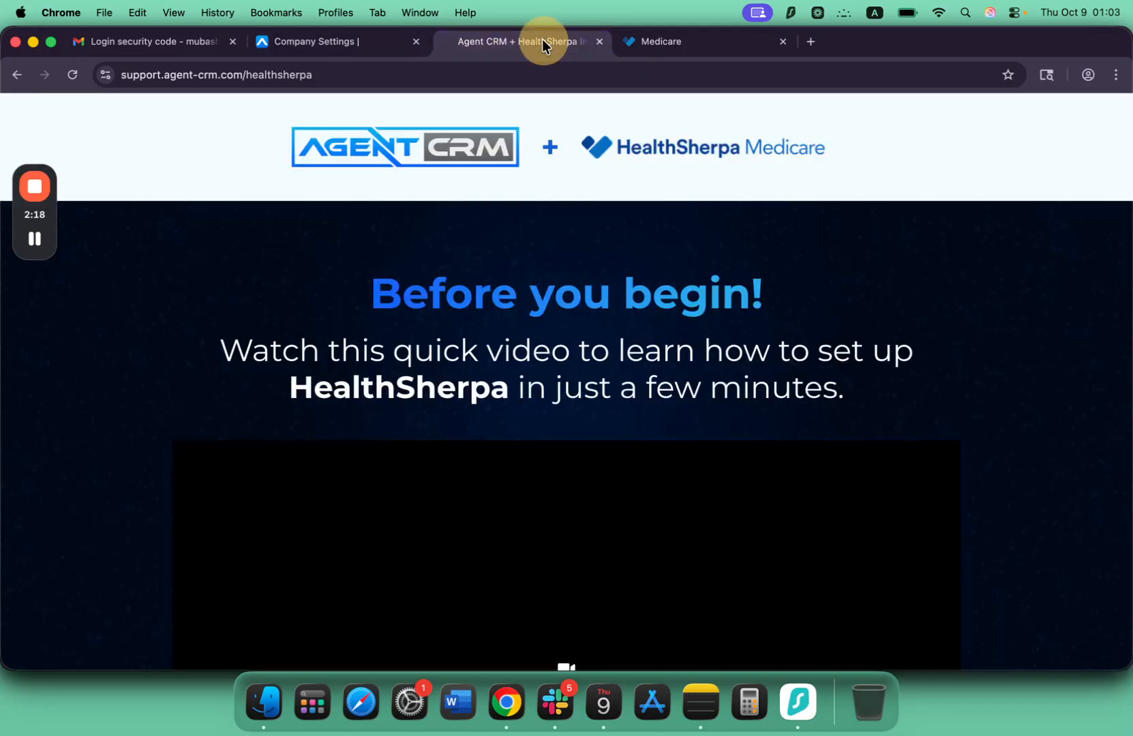
pyautogui.click(664, 40)
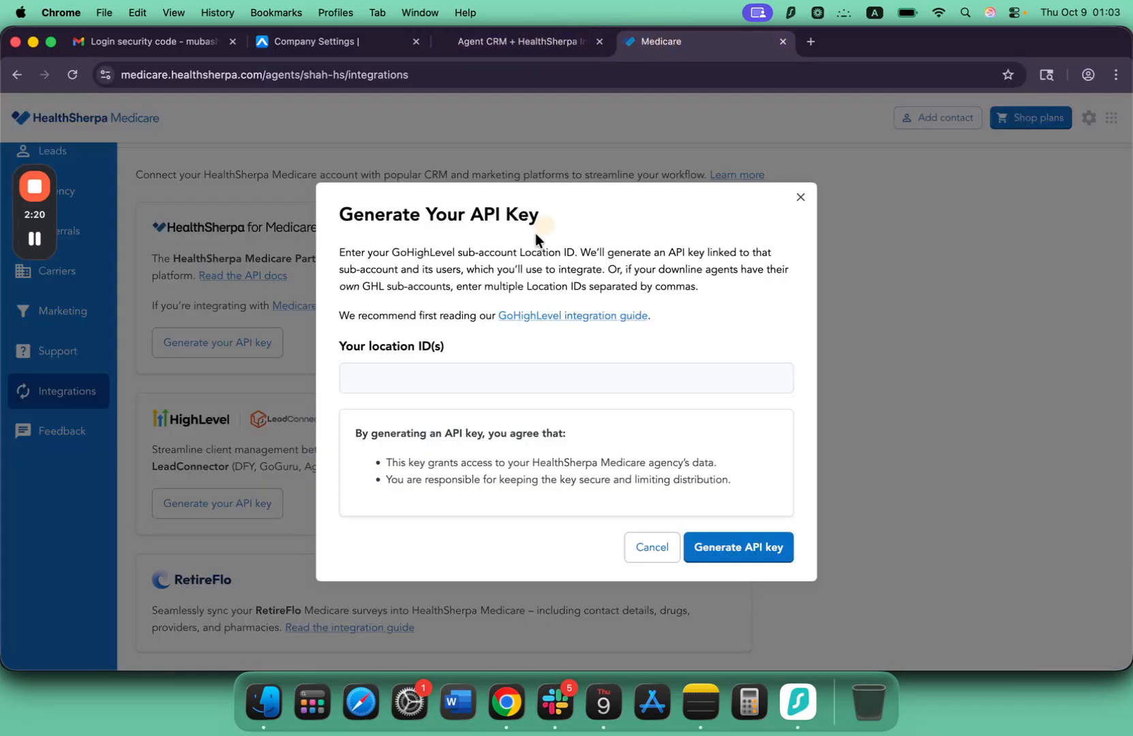
pyautogui.click(394, 373)
pyautogui.press('super+v')
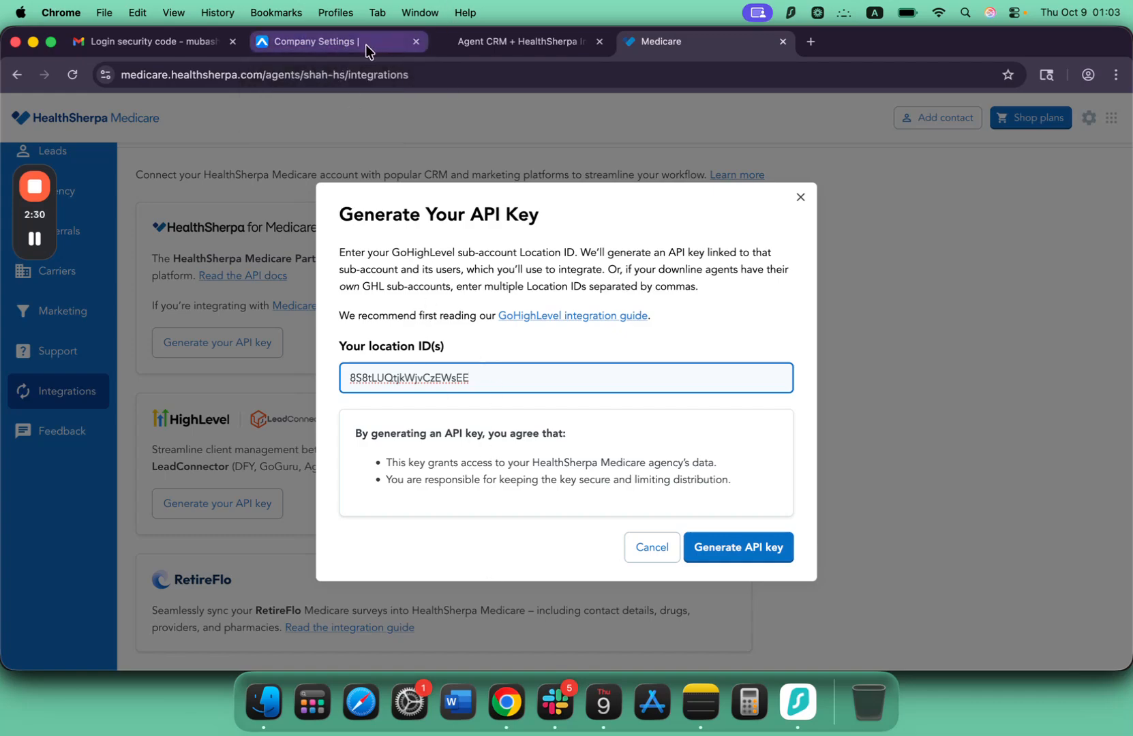
# Switch to the second sub-account in Agent CRM and copy its Location ID from the Business Profile settings.
pyautogui.click(312, 45)
pyautogui.click(127, 180)
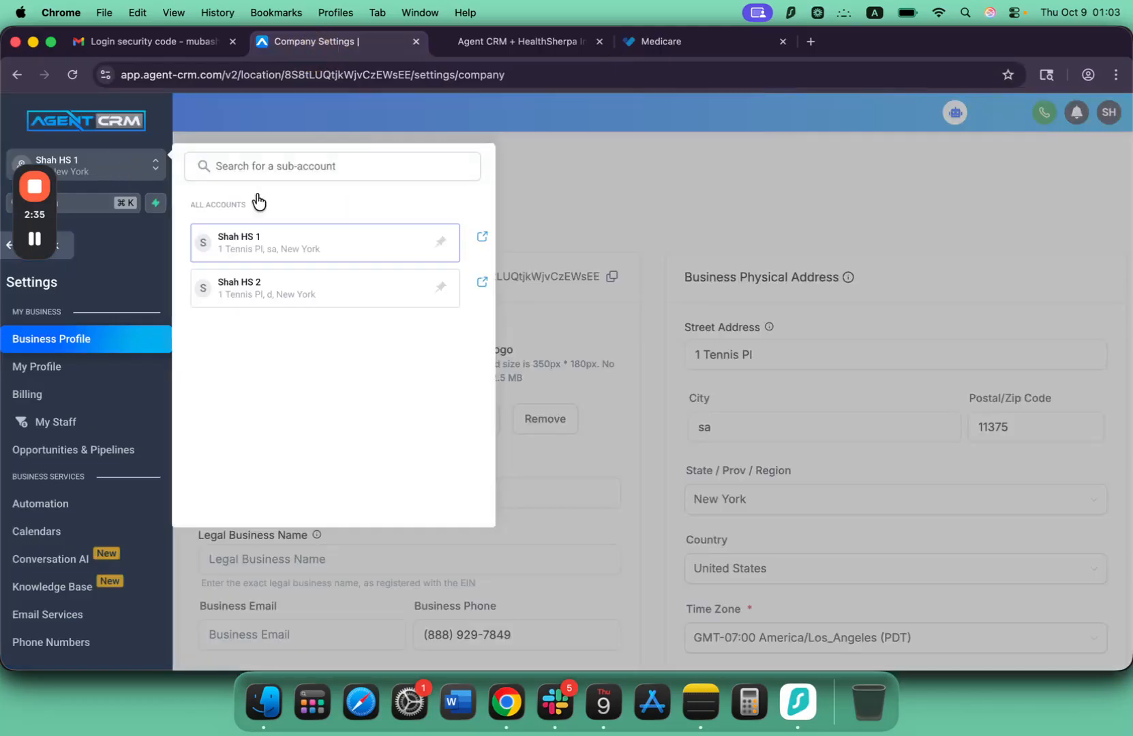
pyautogui.click(460, 39)
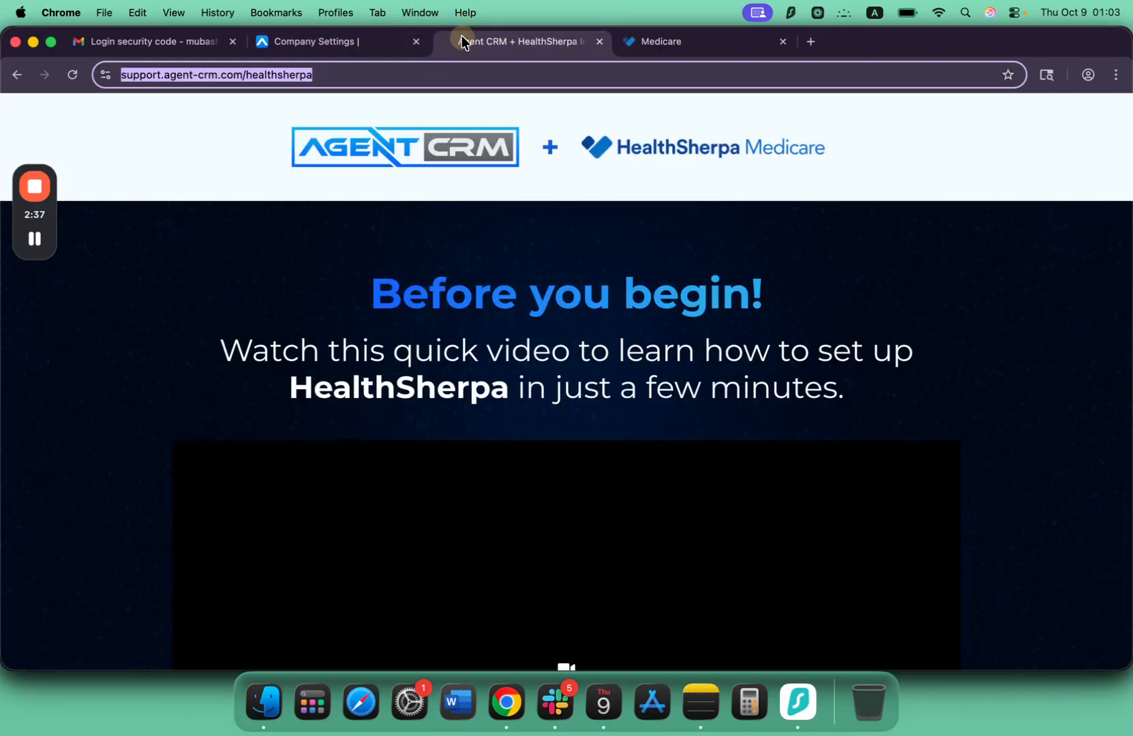
pyautogui.click(642, 44)
pyautogui.click(303, 45)
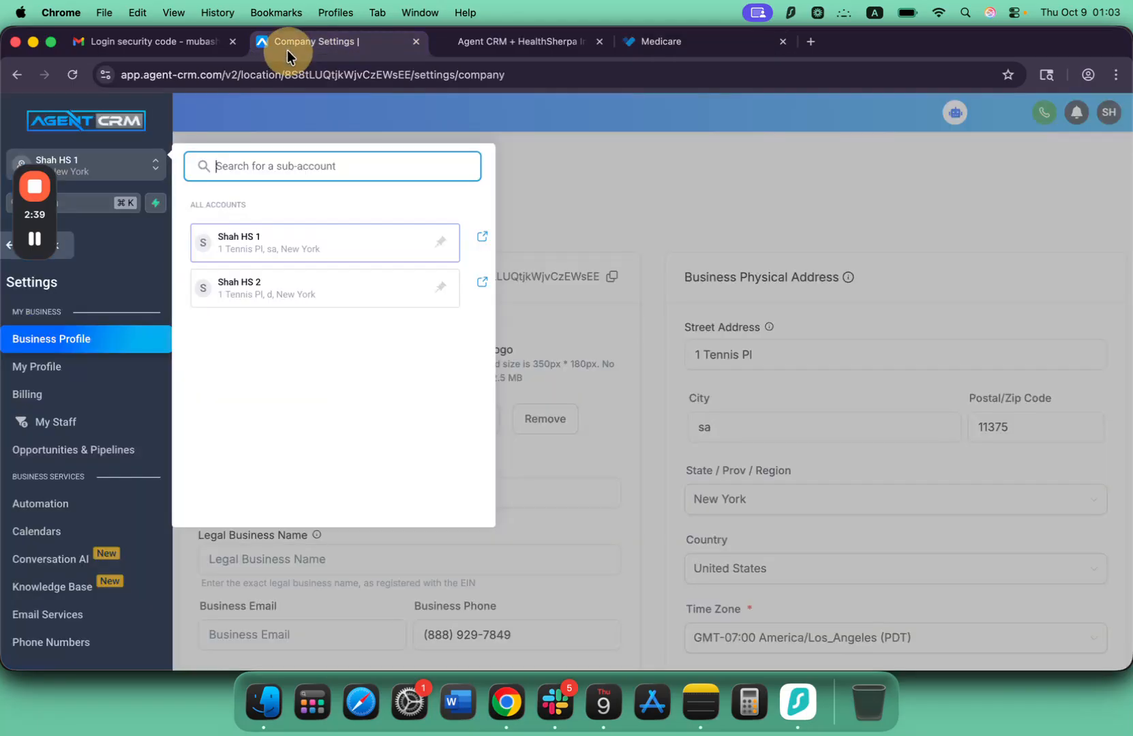
pyautogui.click(273, 293)
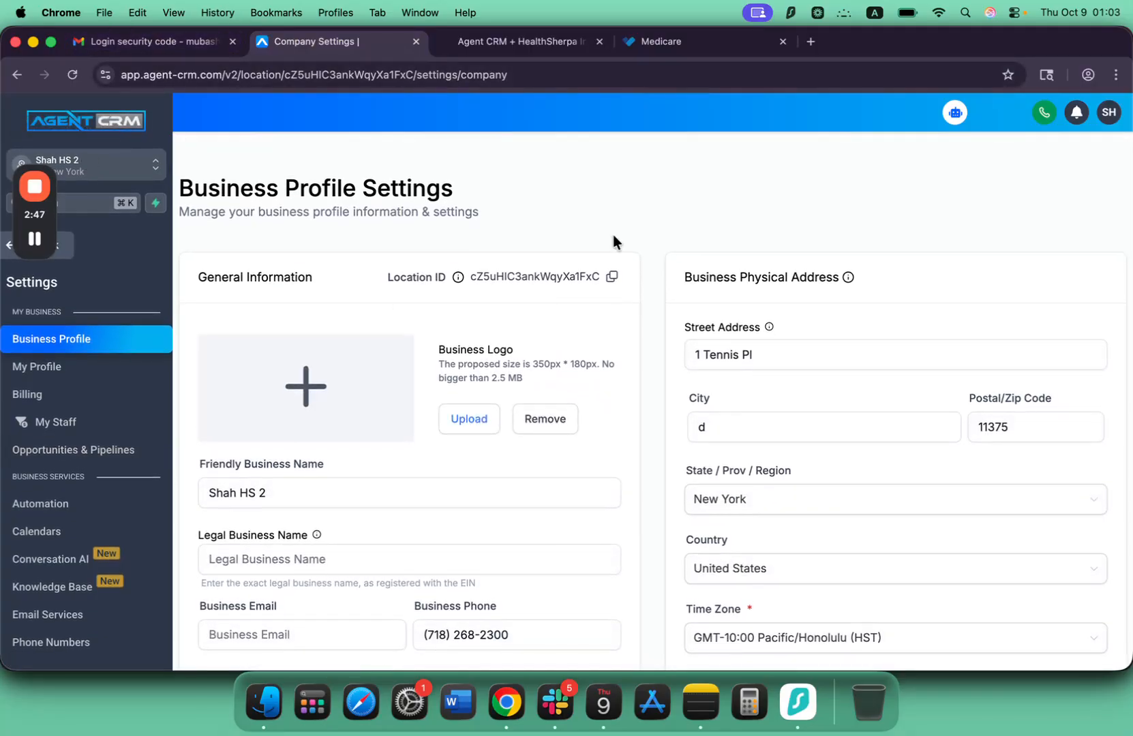
pyautogui.click(613, 276)
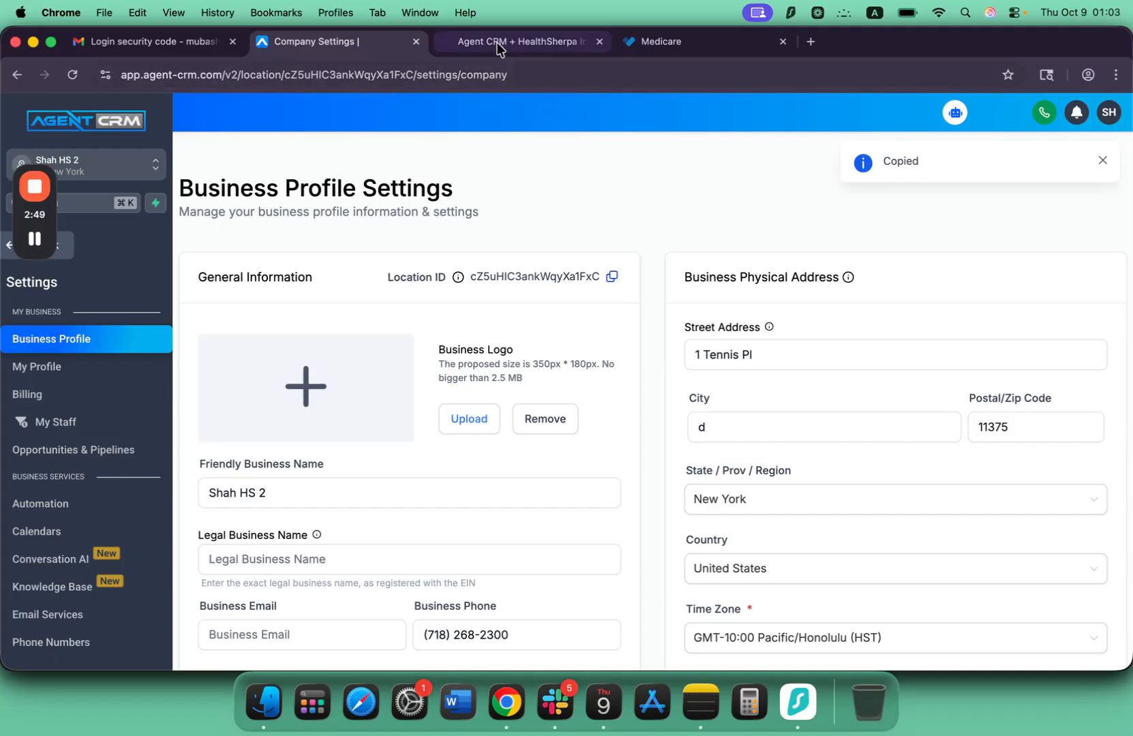
# Append the copied Location ID after a comma in HealthSherpa's location ID(s) field and generate the API key.
pyautogui.click(748, 52)
pyautogui.write(',')
pyautogui.press('super+v')
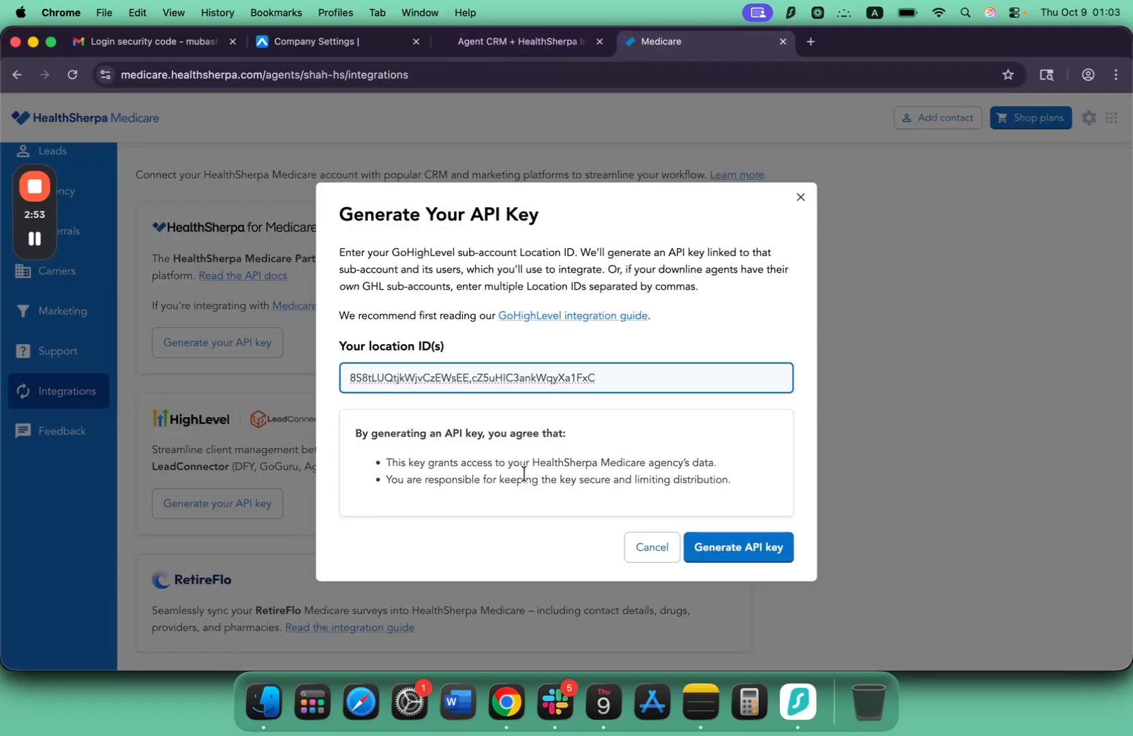
pyautogui.click(743, 556)
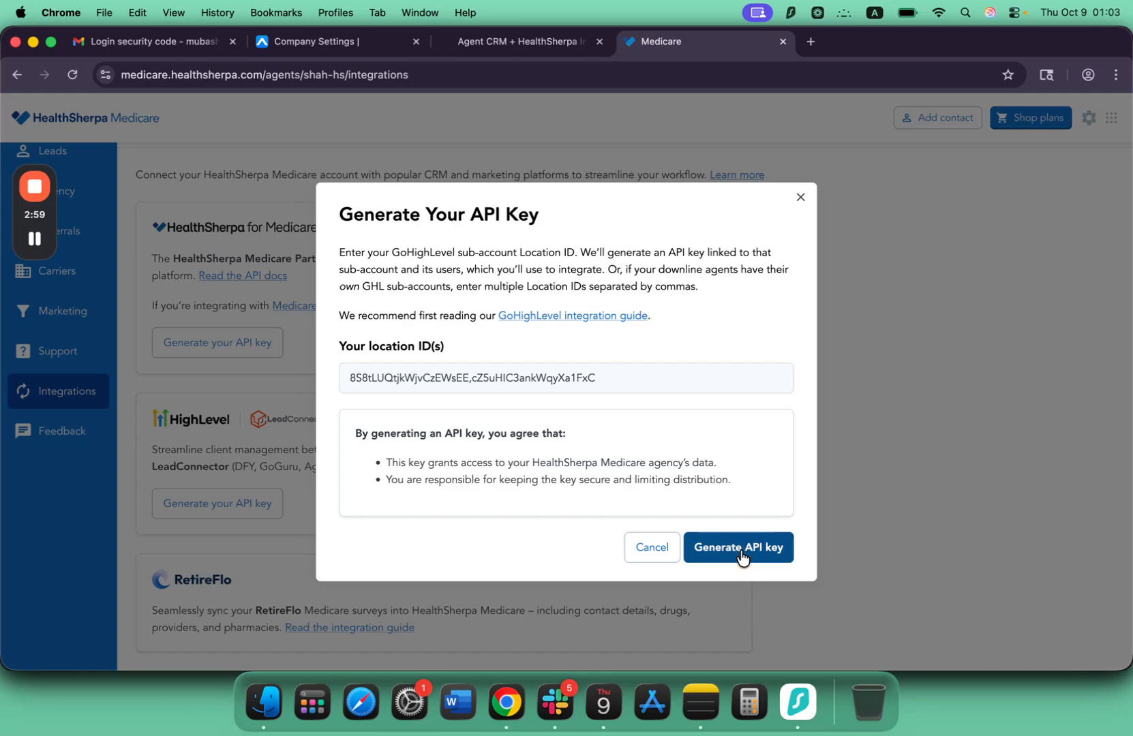
# Examine the HighLevel / LeadConnector API key entry and its linked location IDs on the Integrations page.
pyautogui.scroll(-3, 552, 492)
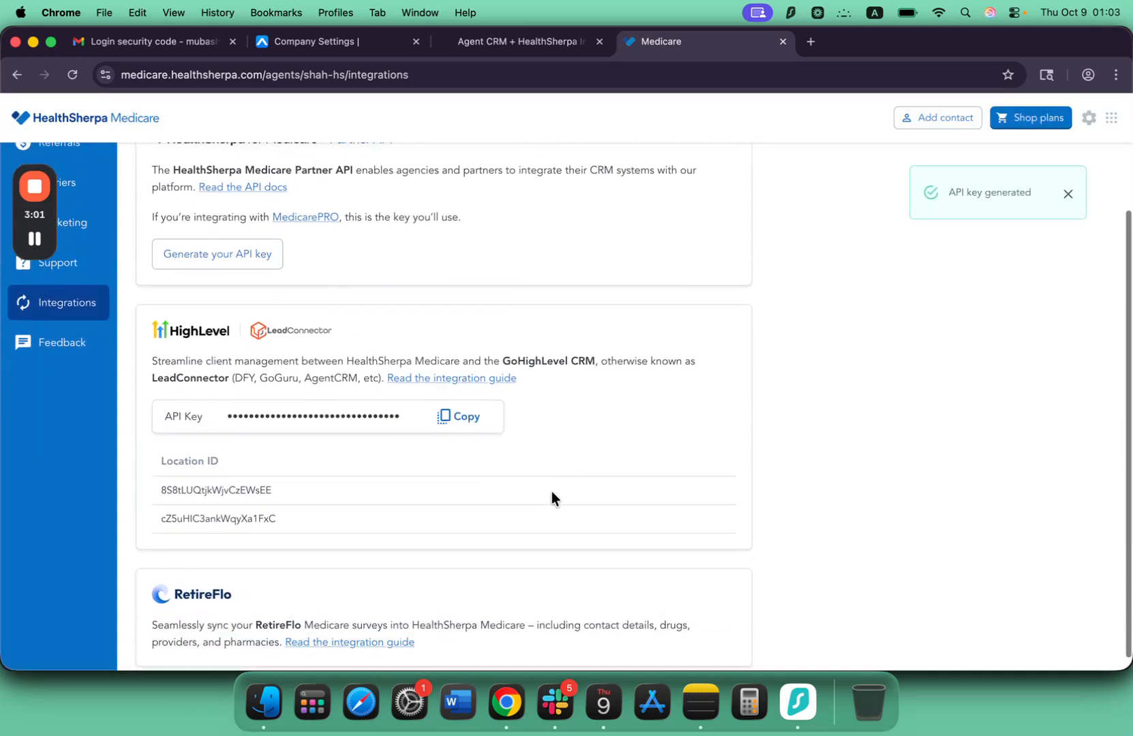
pyautogui.scroll(-1, 471, 422)
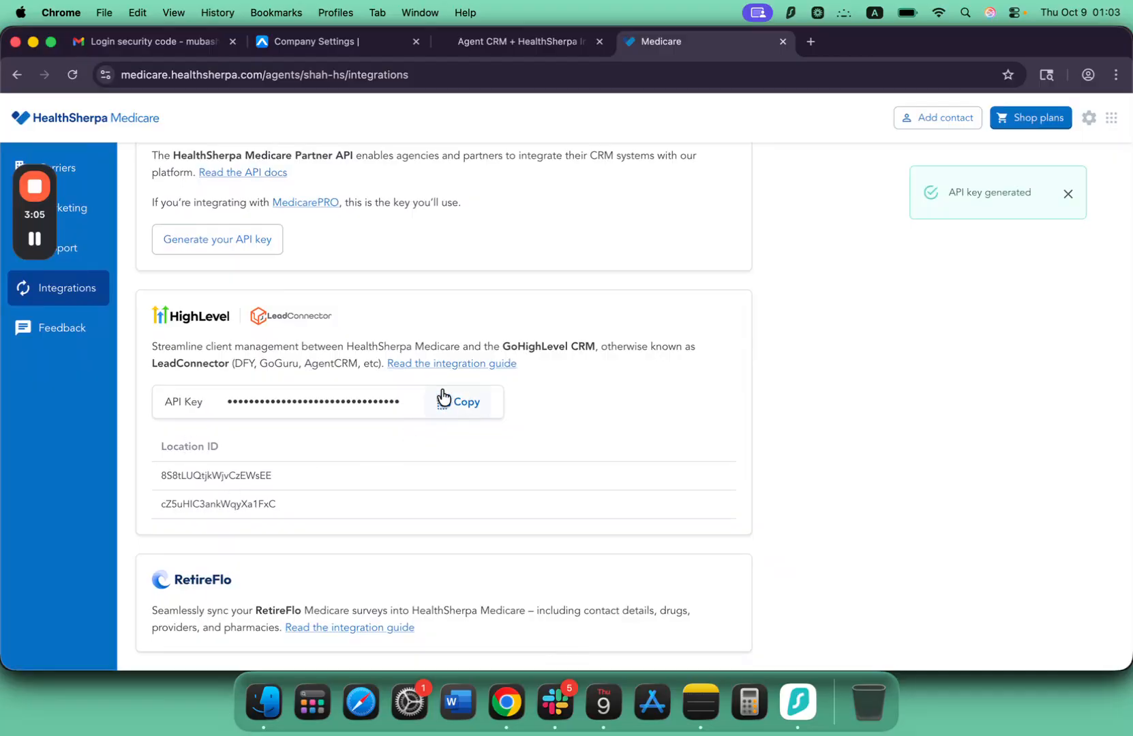
pyautogui.click(35, 236)
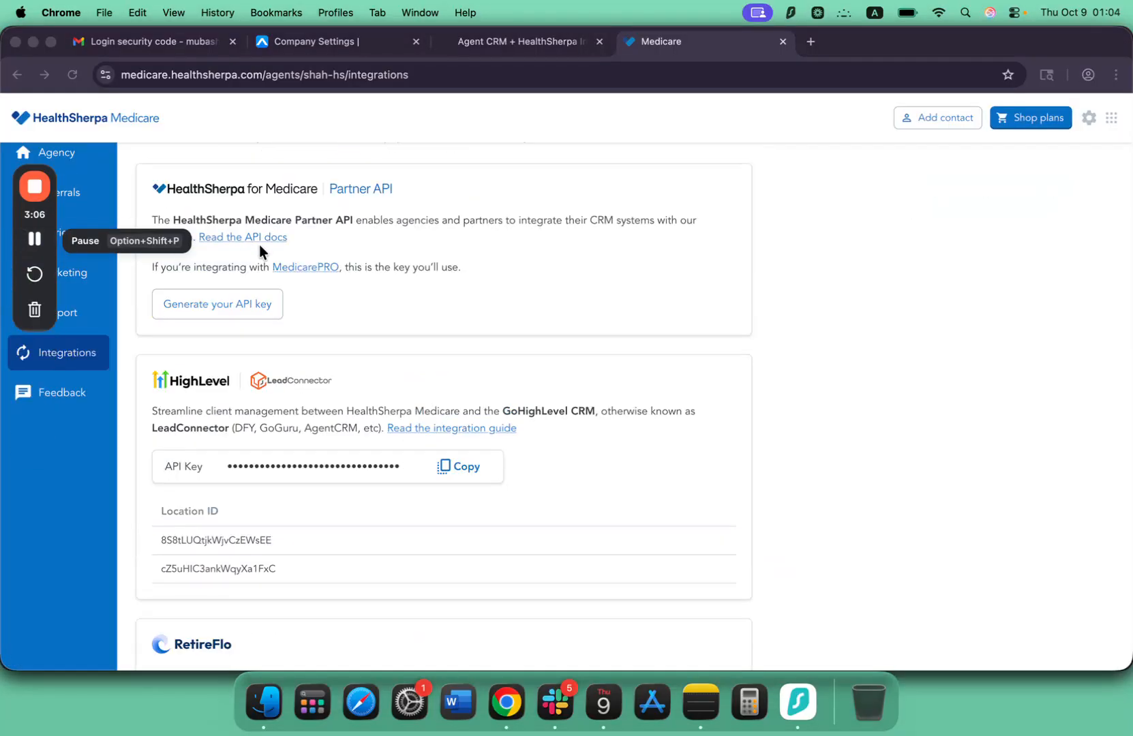
pyautogui.scroll(-1, 305, 295)
pyautogui.scroll(-2, 305, 295)
pyautogui.scroll(2, 305, 295)
pyautogui.scroll(-3, 305, 295)
pyautogui.scroll(5, 305, 295)
pyautogui.scroll(-5, 305, 294)
pyautogui.scroll(3, 303, 292)
pyautogui.scroll(-3, 303, 291)
pyautogui.scroll(3, 304, 291)
pyautogui.scroll(-4, 304, 291)
pyautogui.scroll(4, 304, 291)
pyautogui.scroll(-3, 549, 191)
pyautogui.scroll(3, 548, 191)
# Start installing the HealthSherpa App from the Agent CRM + HealthSherpa support page.
pyautogui.click(506, 45)
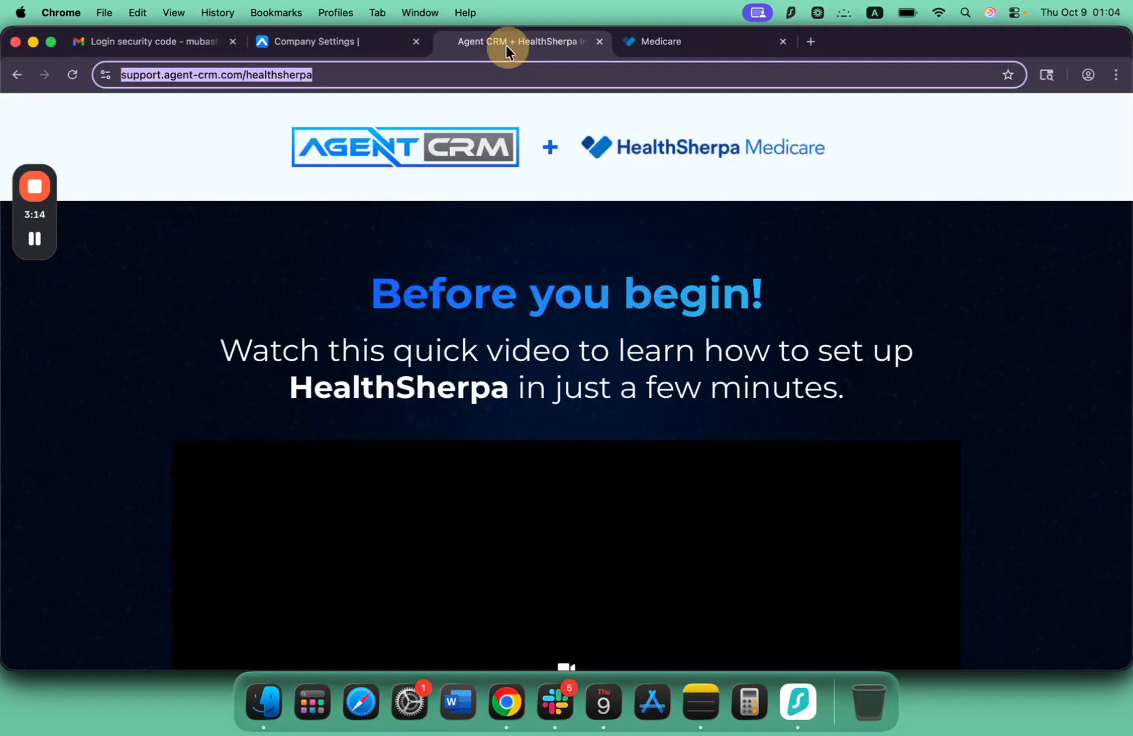
pyautogui.scroll(-10, 535, 283)
pyautogui.scroll(10, 455, 268)
pyautogui.scroll(-10, 437, 302)
pyautogui.scroll(10, 440, 305)
pyautogui.scroll(-10, 437, 308)
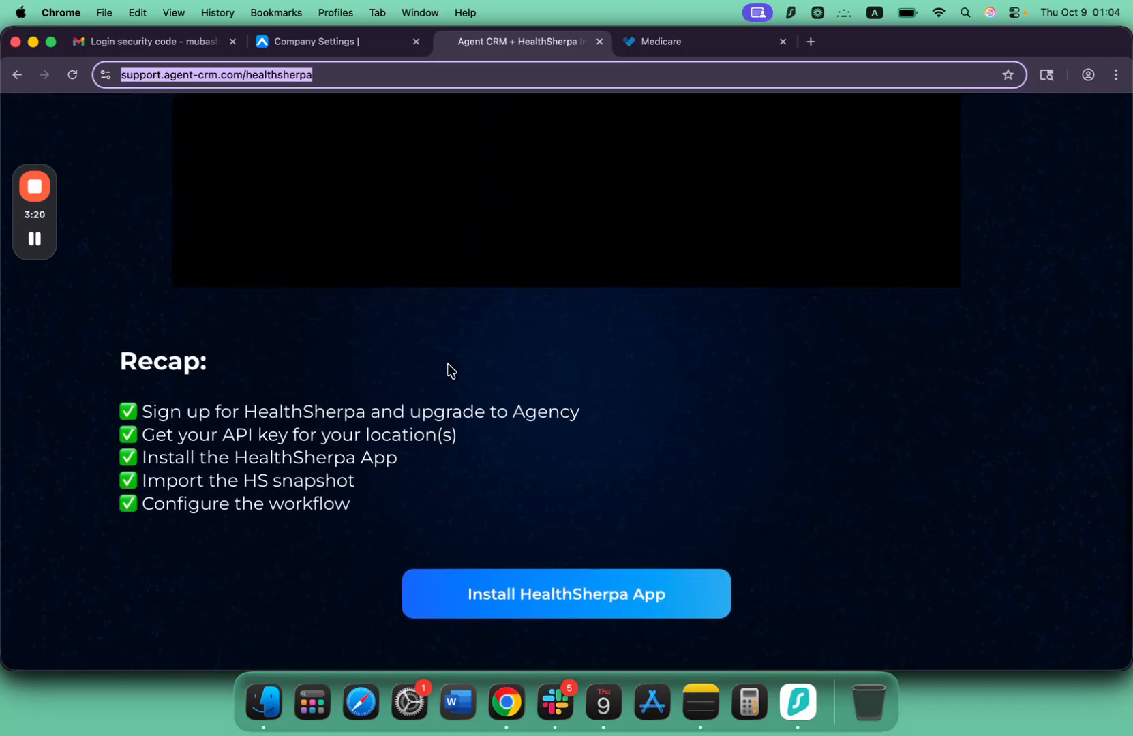
pyautogui.scroll(-5, 456, 477)
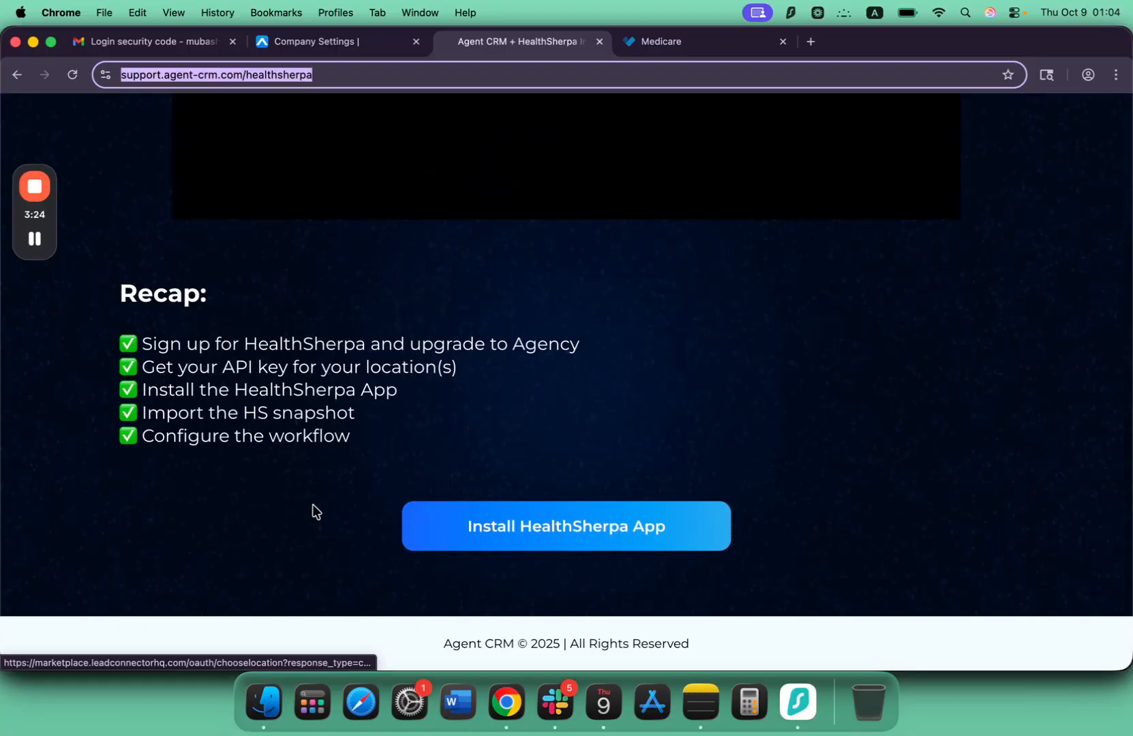
pyautogui.click(535, 532)
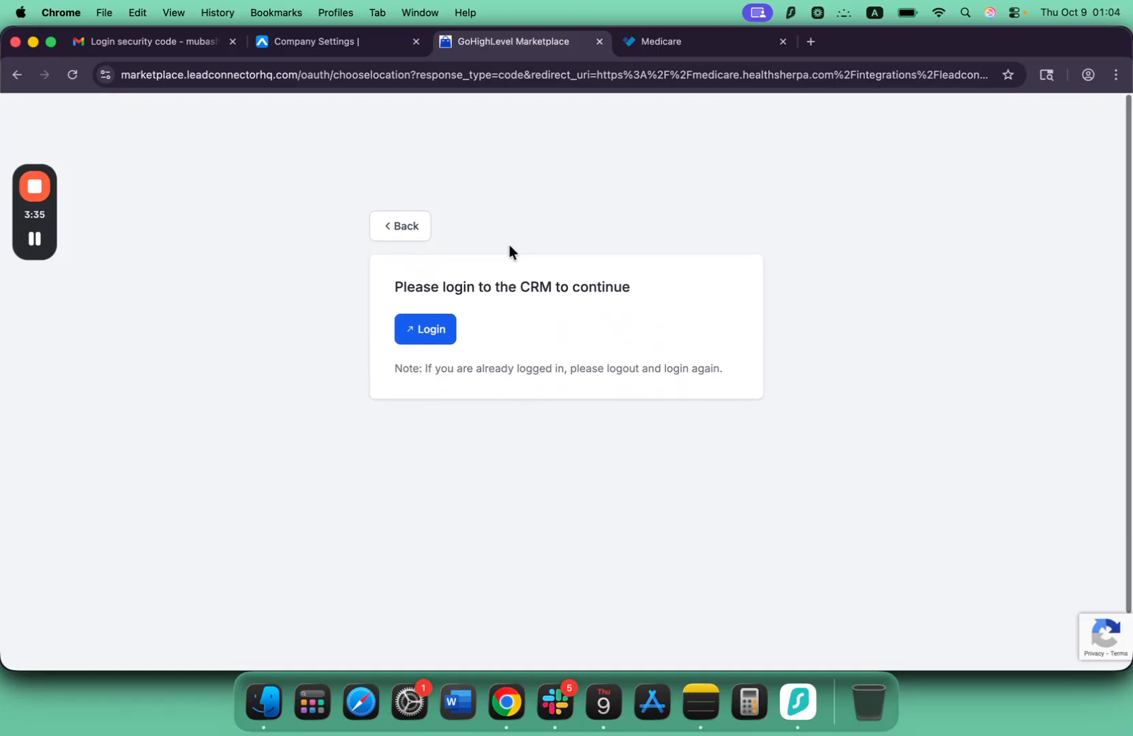
# Open the CRM login from the marketplace and sign in with the account email and password.
pyautogui.click(430, 328)
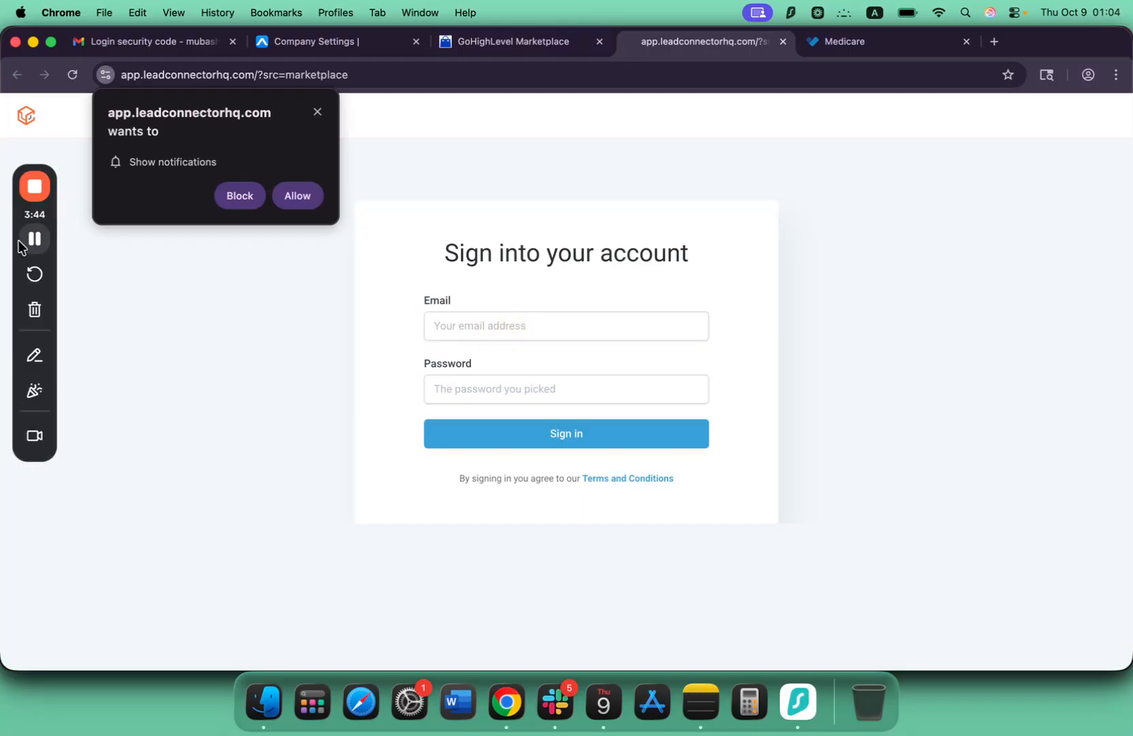
pyautogui.click(36, 240)
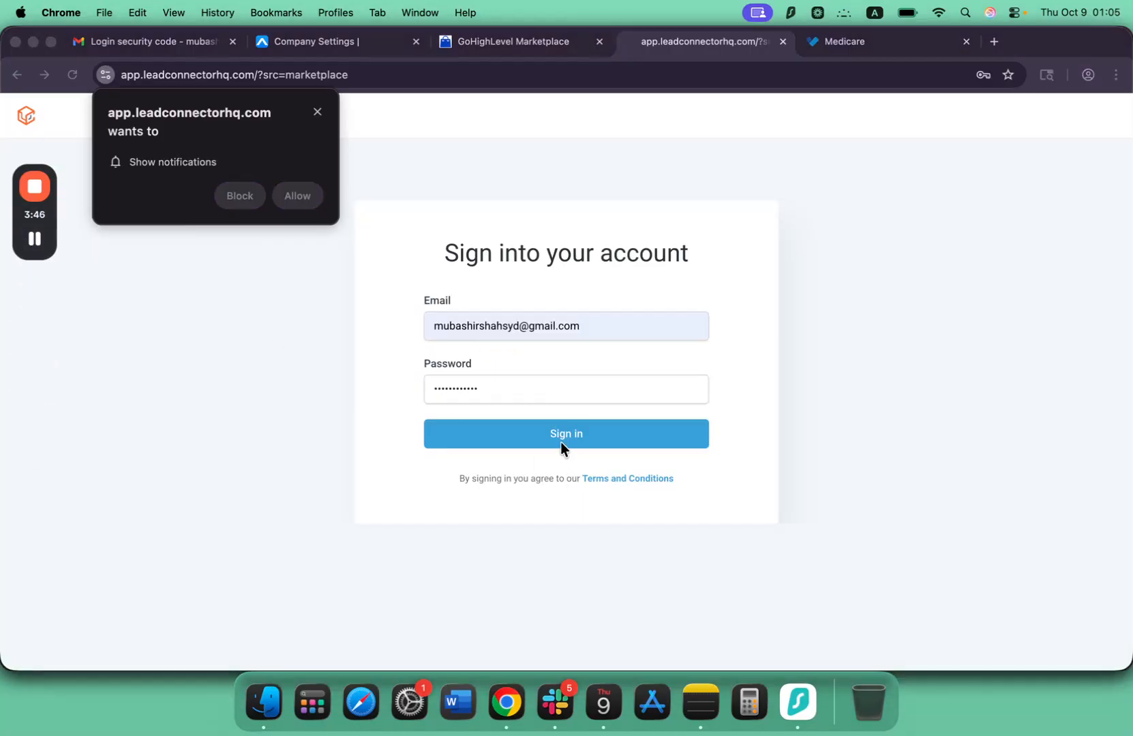
pyautogui.click(560, 442)
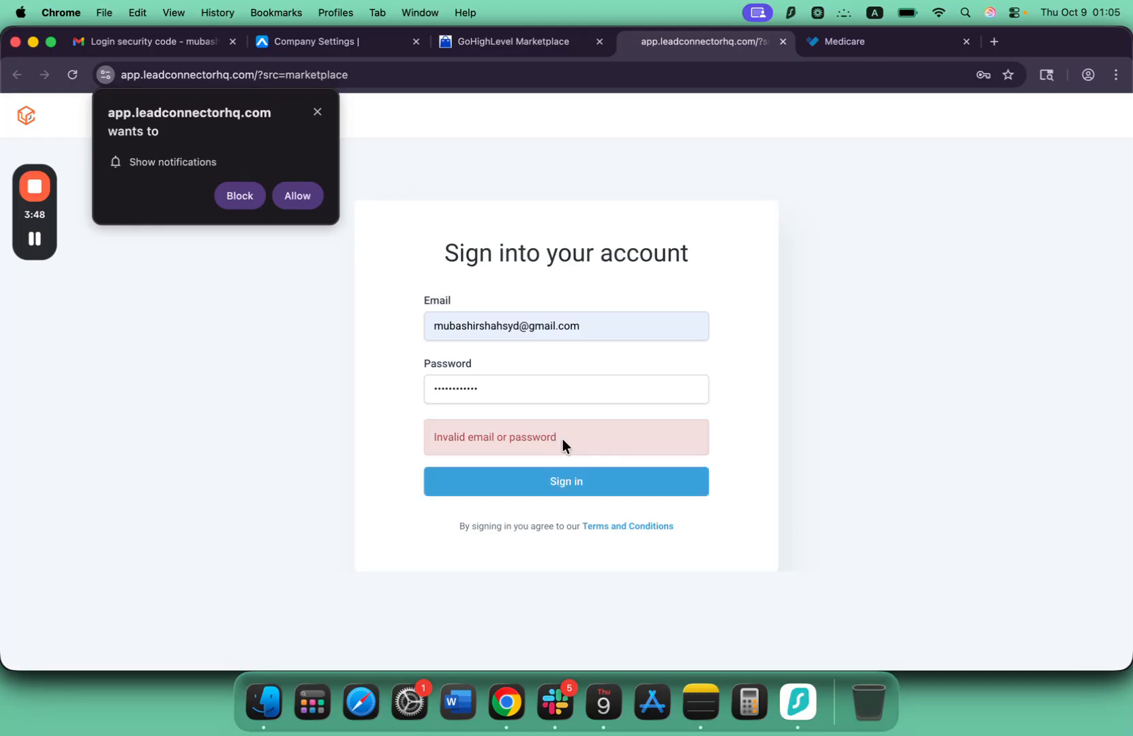
pyautogui.click(35, 239)
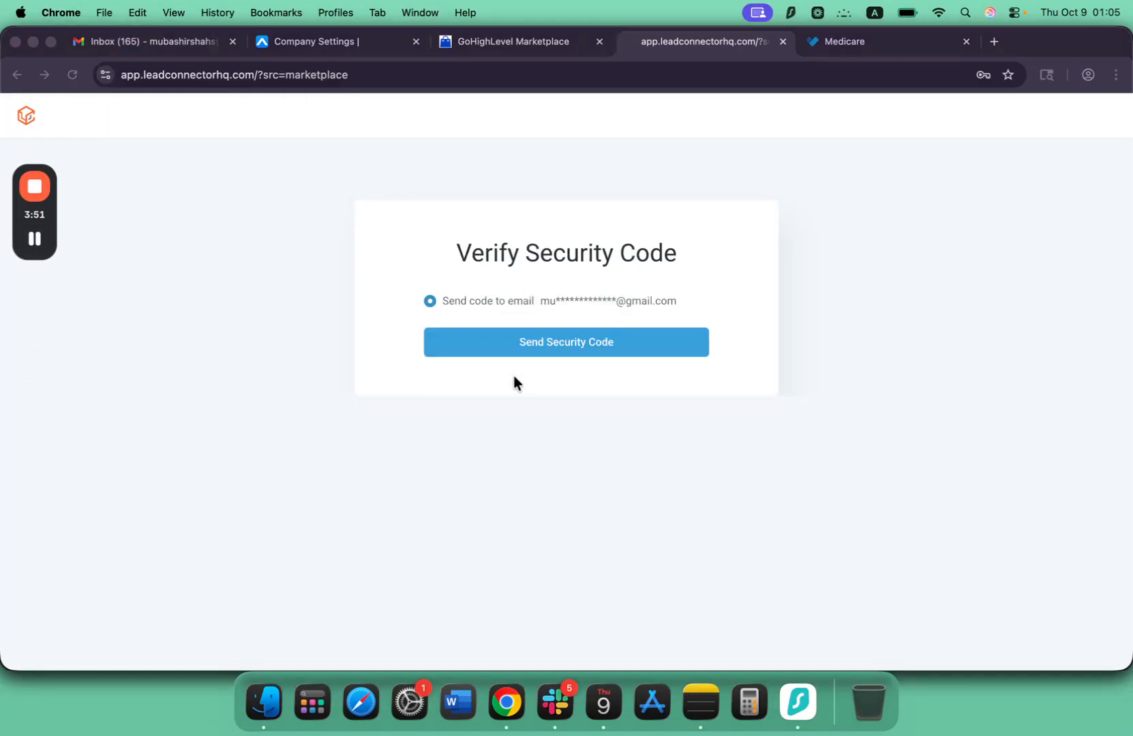
# Request the login security code by email and enter the received code.
pyautogui.click(560, 341)
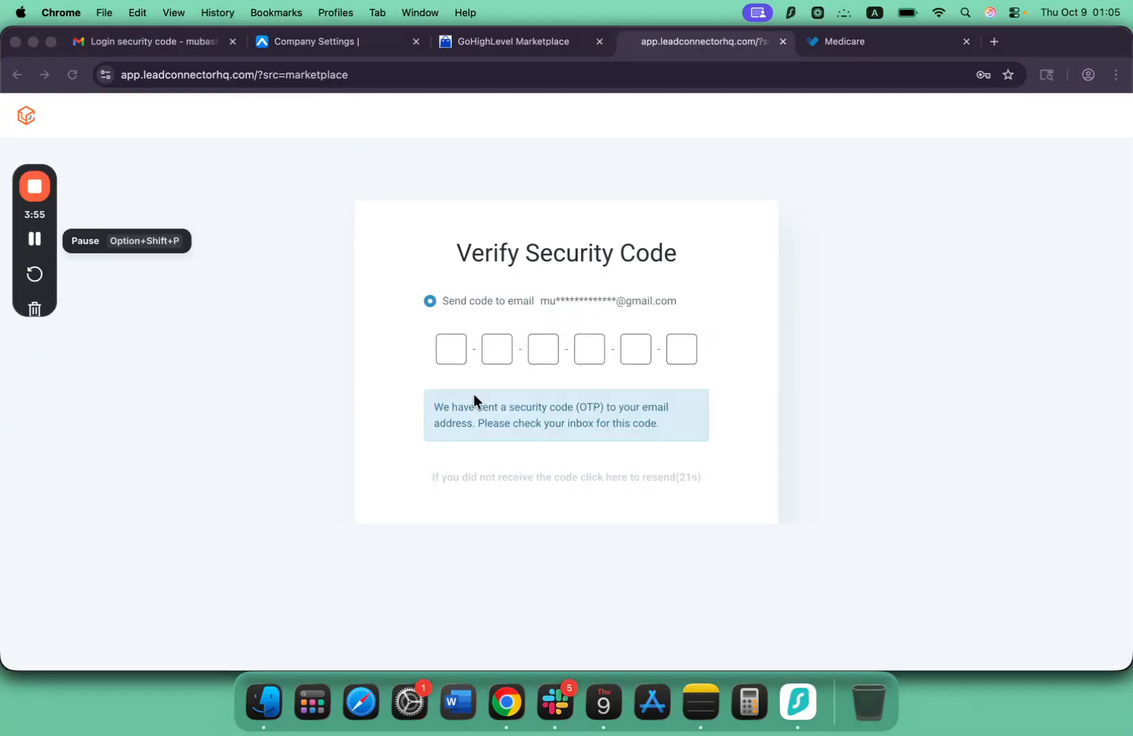
pyautogui.click(453, 354)
pyautogui.press('super+v')
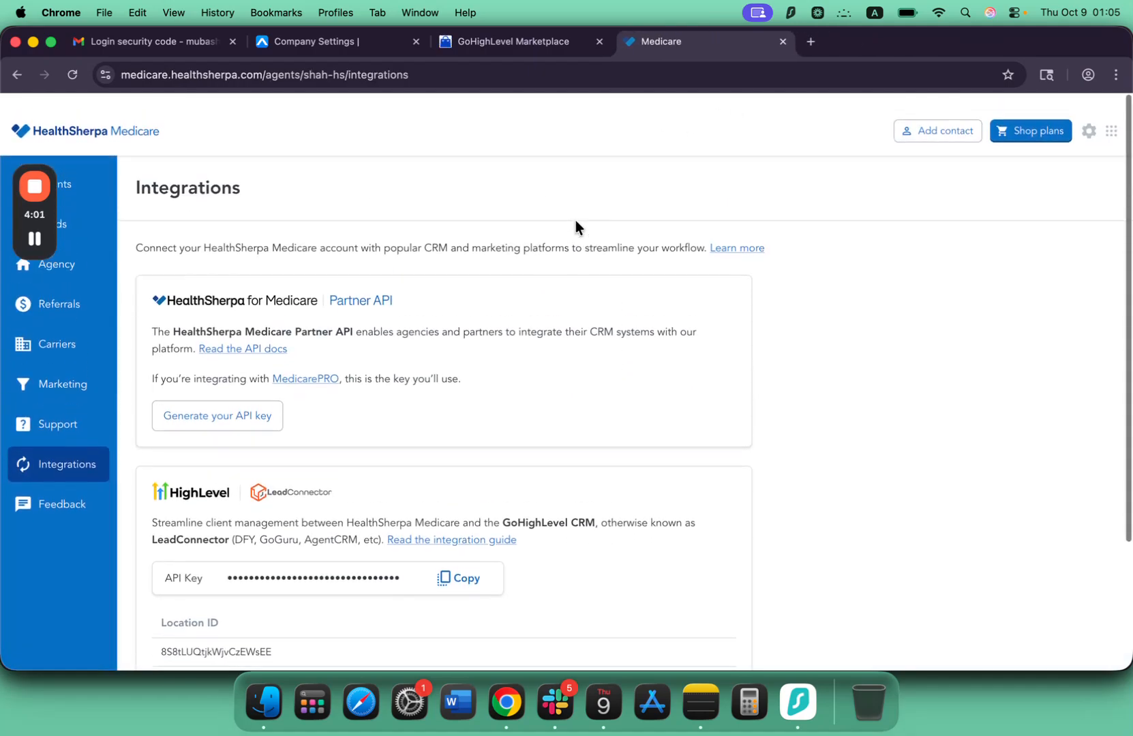
# Review the permissions of HealthSherpa Medicare for Workflows, continue the installation, and select the first sub-account.
pyautogui.click(503, 44)
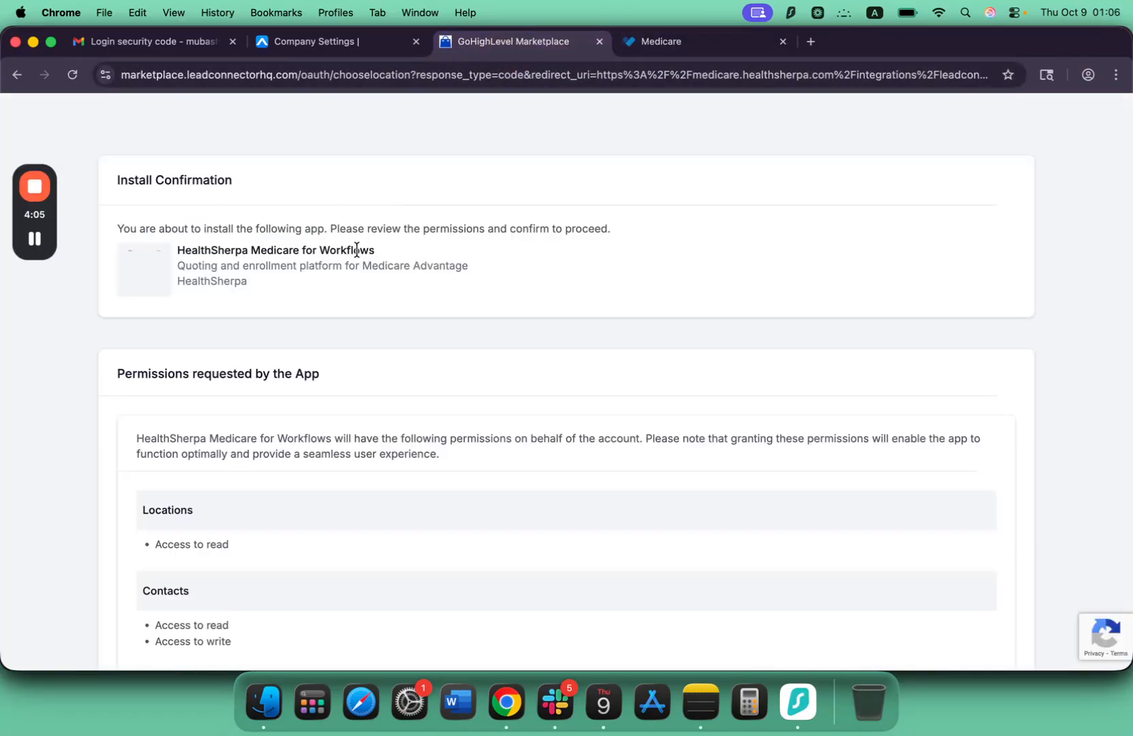
pyautogui.scroll(-5, 357, 252)
pyautogui.scroll(5, 356, 252)
pyautogui.scroll(-5, 356, 249)
pyautogui.scroll(5, 356, 249)
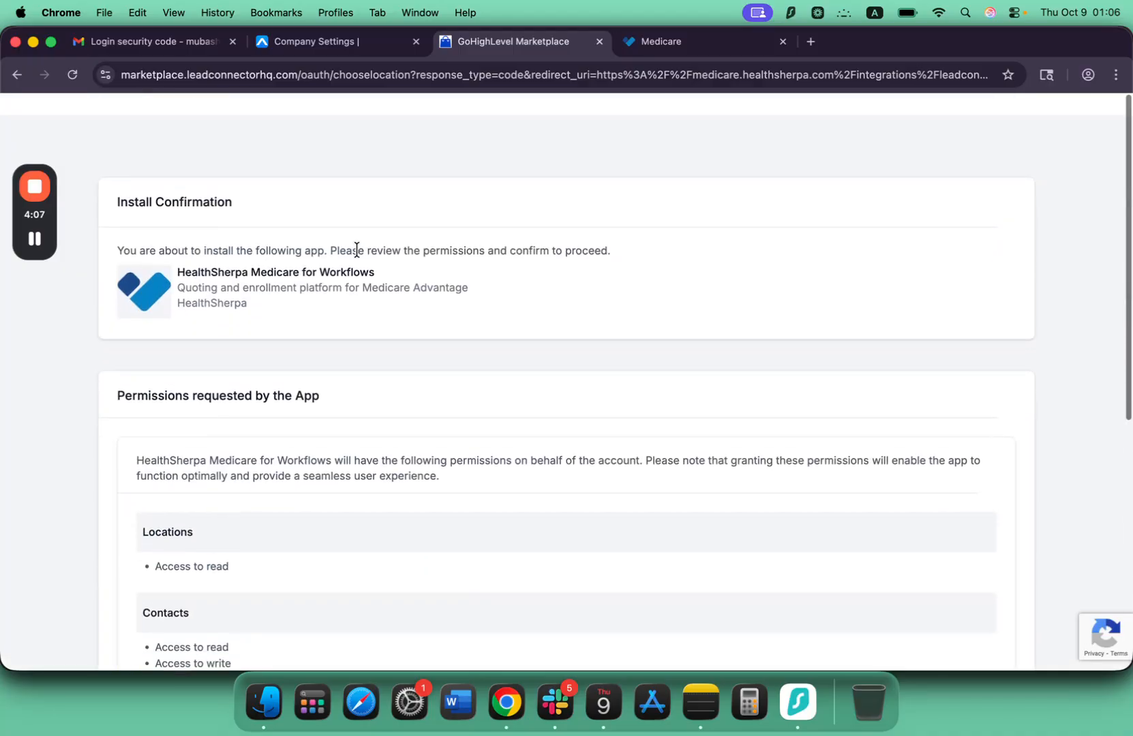
pyautogui.scroll(-5, 458, 246)
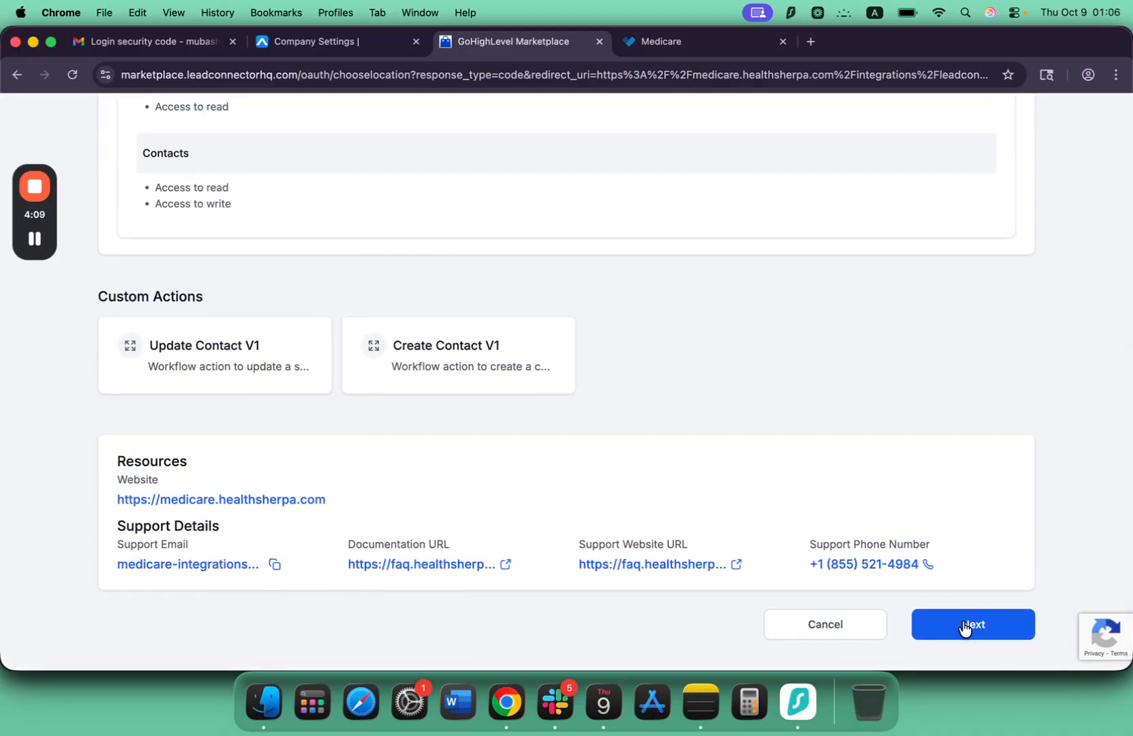
pyautogui.click(964, 626)
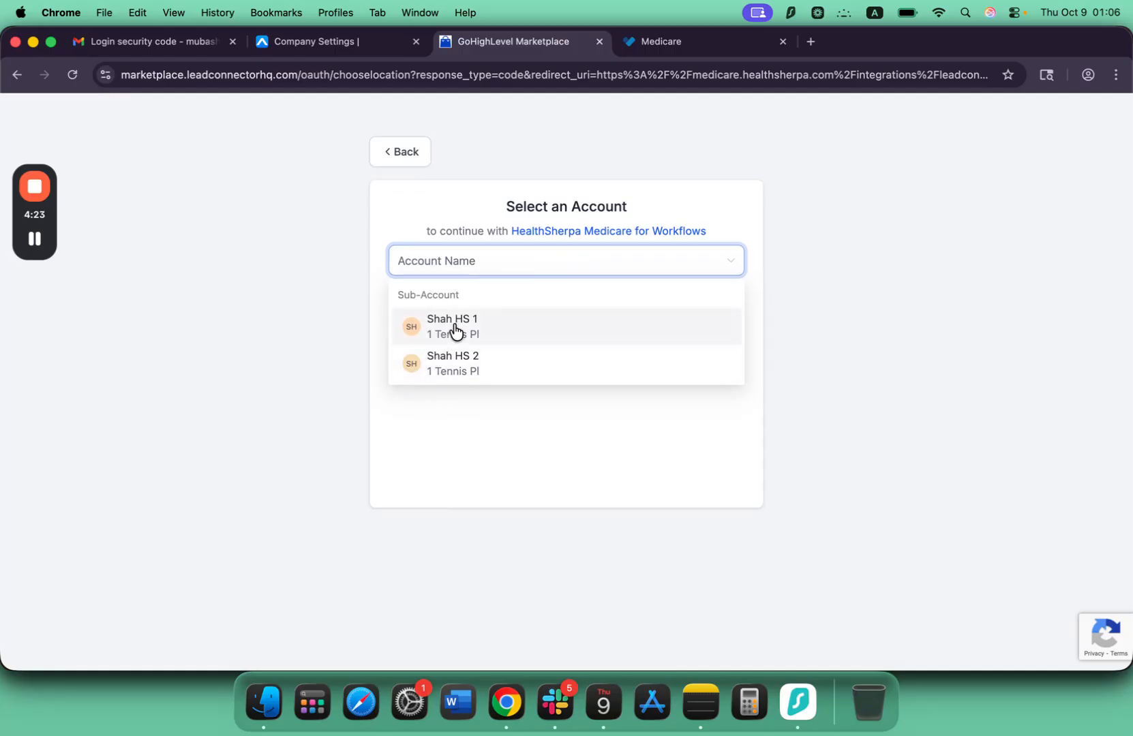
pyautogui.click(454, 327)
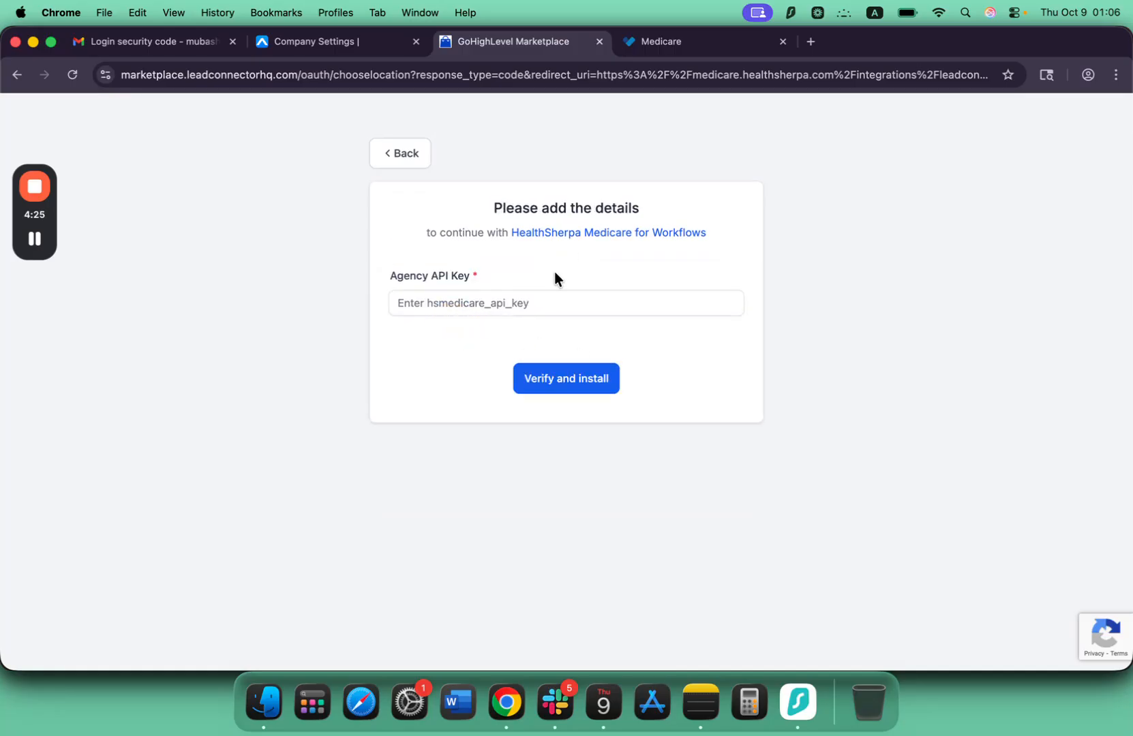
# Copy the HighLevel API key from HealthSherpa's Integrations page for the Agency API Key field.
pyautogui.click(470, 306)
pyautogui.click(660, 97)
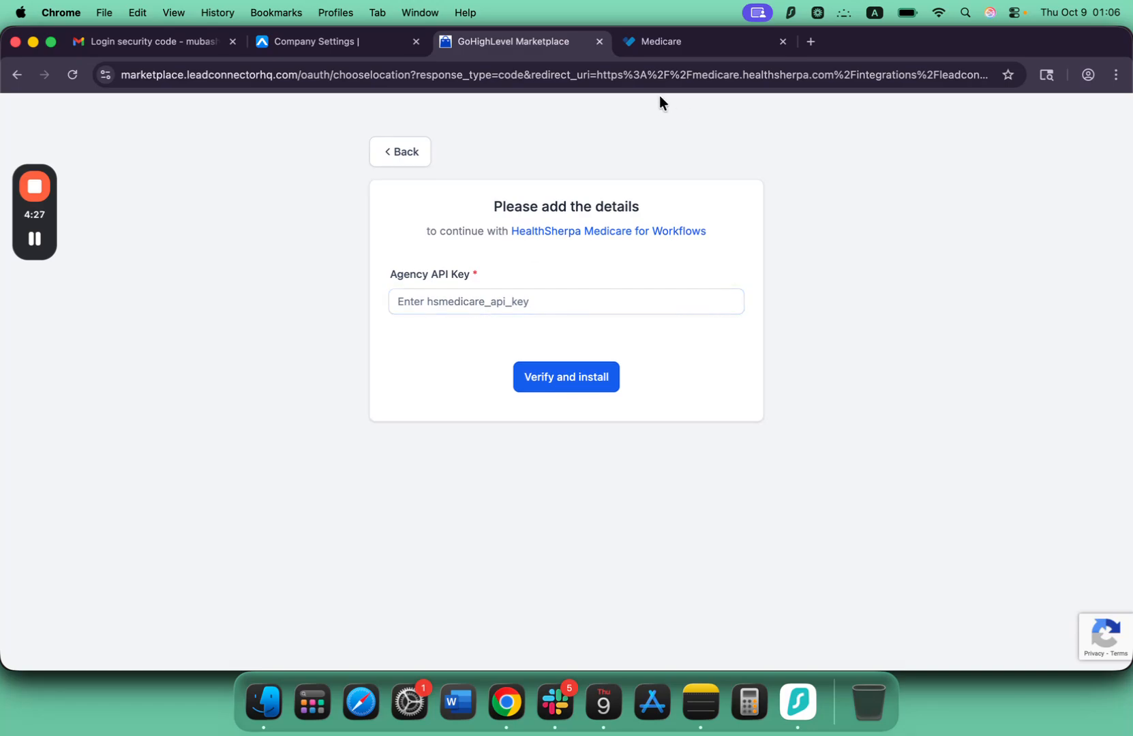
pyautogui.click(661, 42)
pyautogui.scroll(-5, 447, 416)
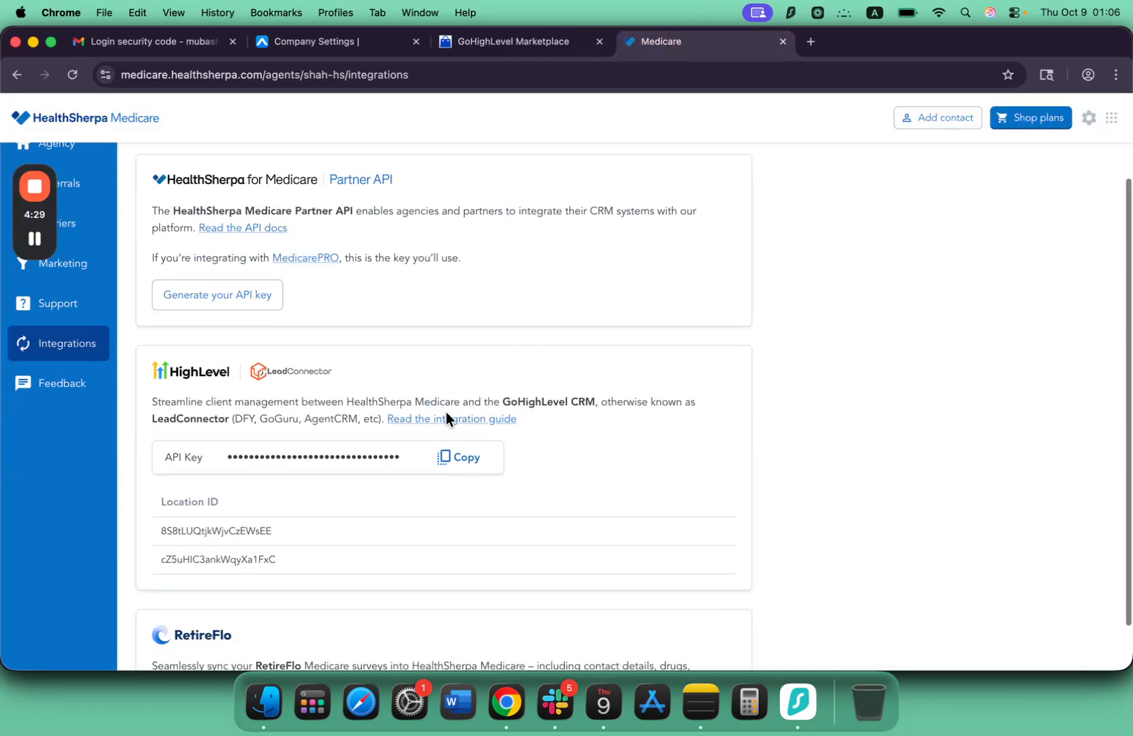
pyautogui.scroll(3, 447, 420)
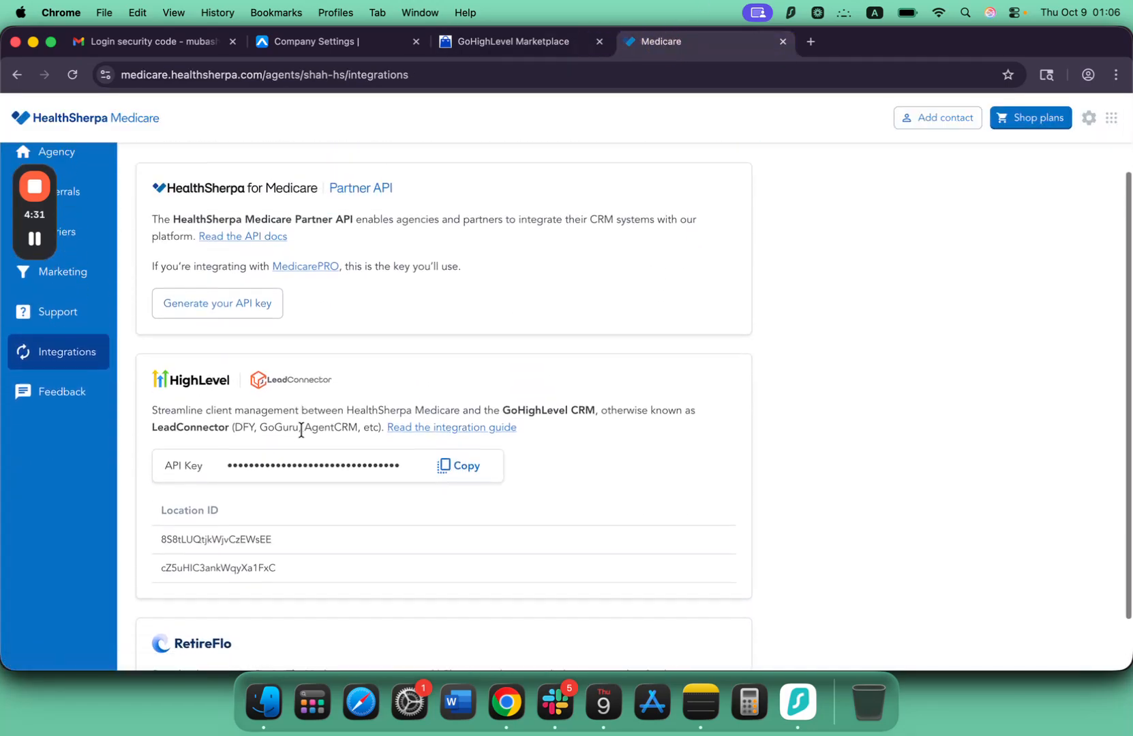
pyautogui.scroll(-3, 304, 430)
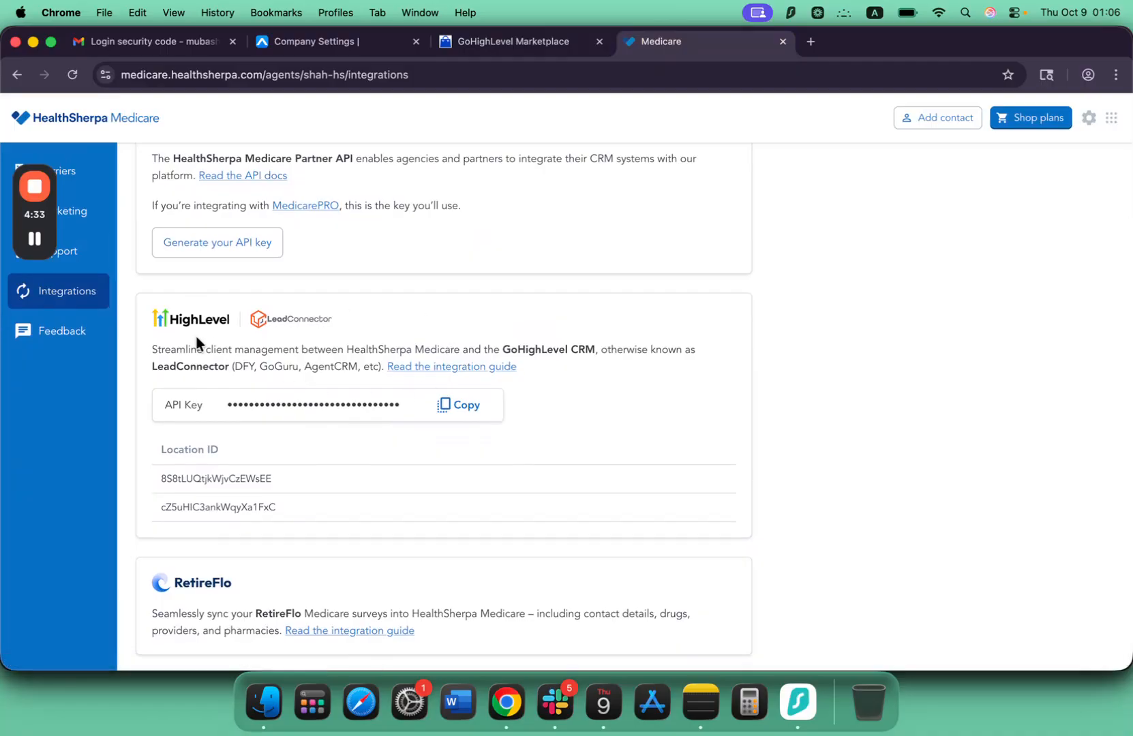
pyautogui.click(465, 408)
# Paste the copied API key into the marketplace's Agency API Key field, then verify and install the app.
pyautogui.click(505, 41)
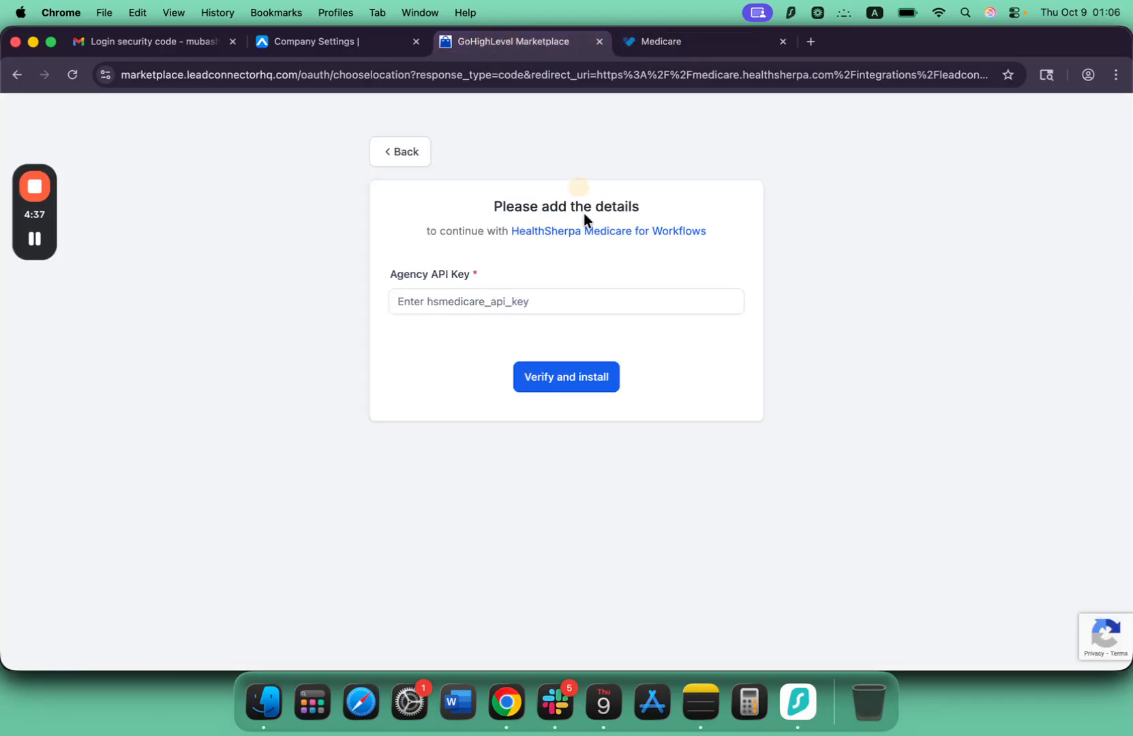
pyautogui.click(534, 301)
pyautogui.click(547, 376)
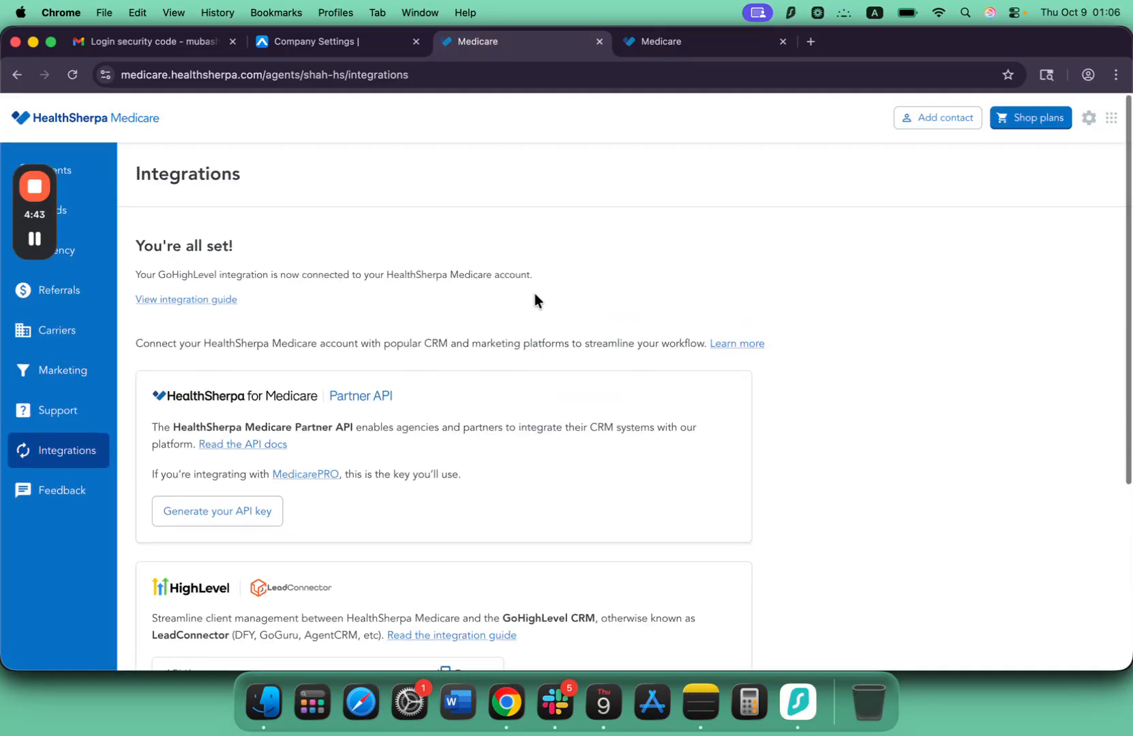
# Check the HealthSherpa Integrations page, then switch to Agent CRM and leave the Medicare - Review Emails workflow for the workflow list.
pyautogui.scroll(-5, 534, 295)
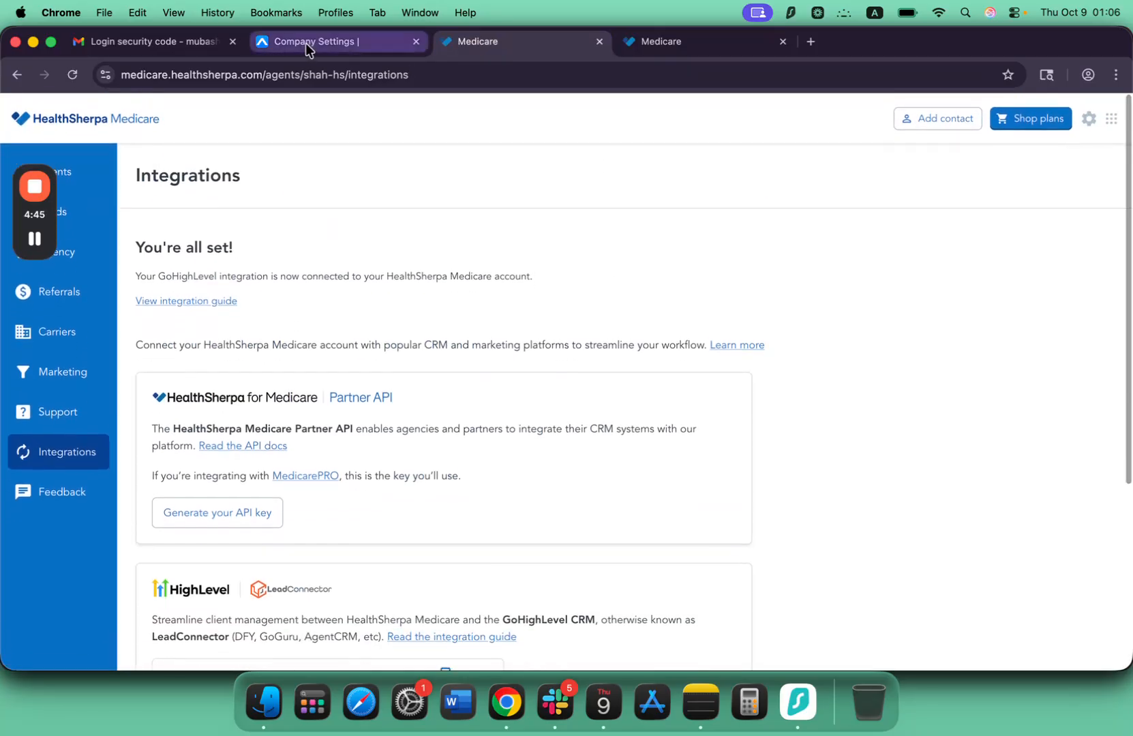
pyautogui.click(309, 42)
pyautogui.scroll(-3, 381, 314)
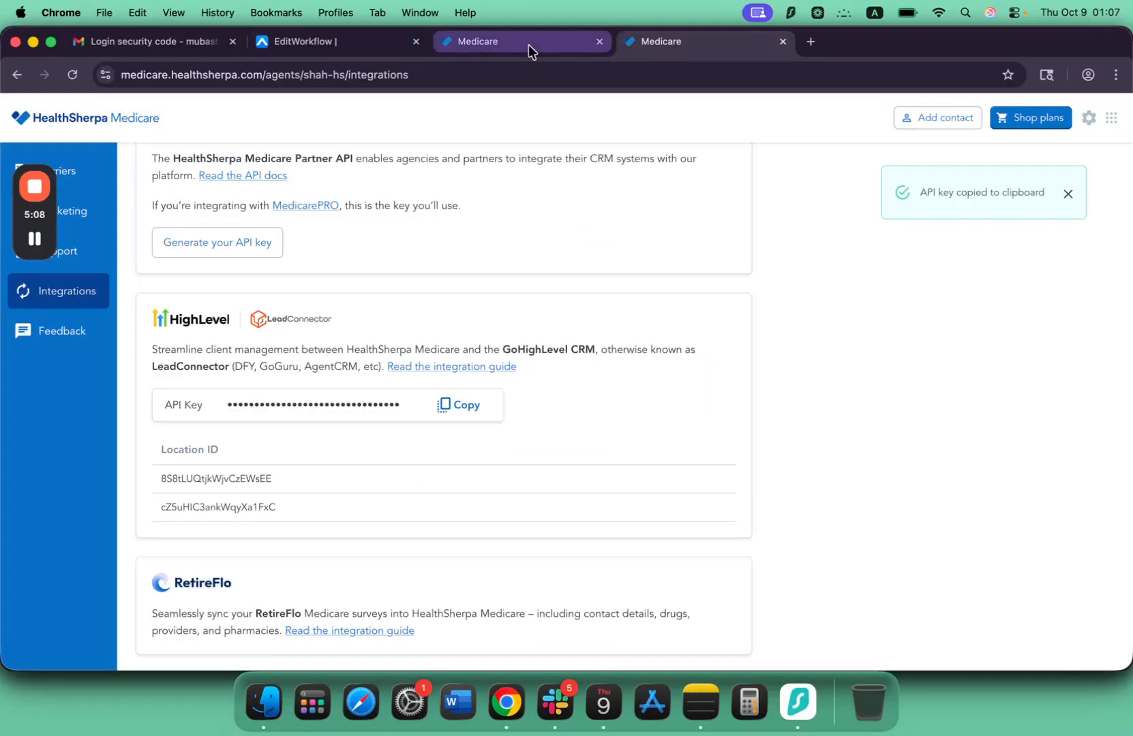
pyautogui.scroll(-3, 358, 218)
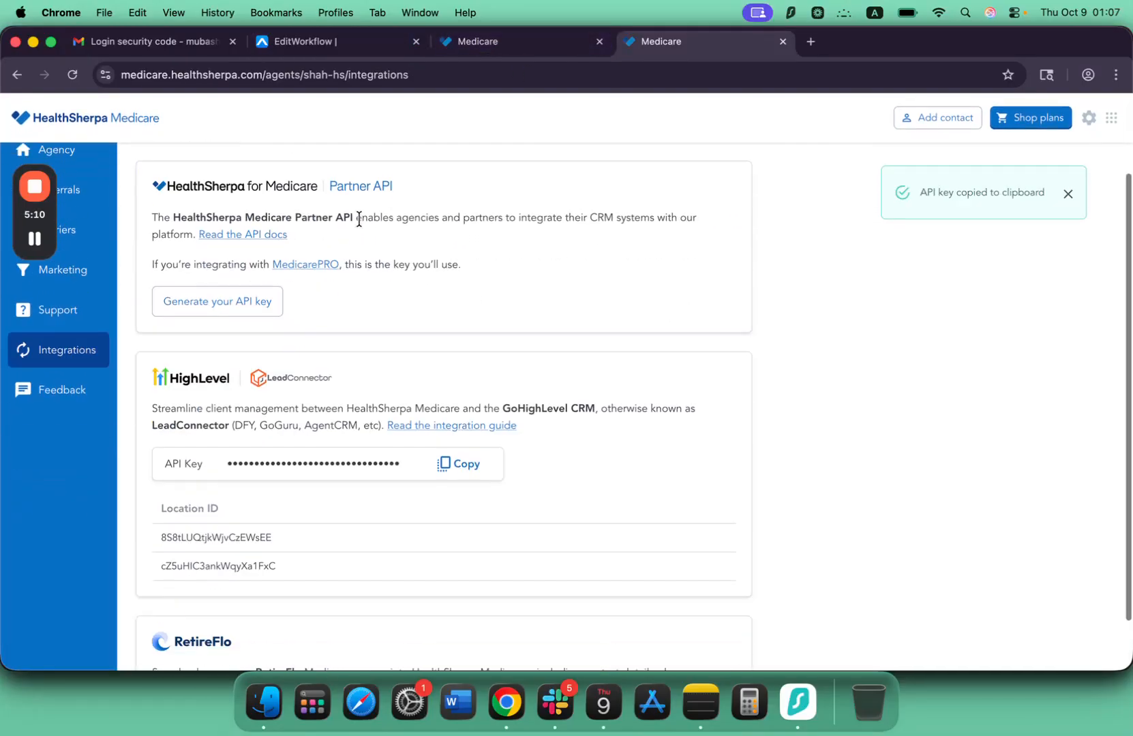
pyautogui.scroll(3, 359, 217)
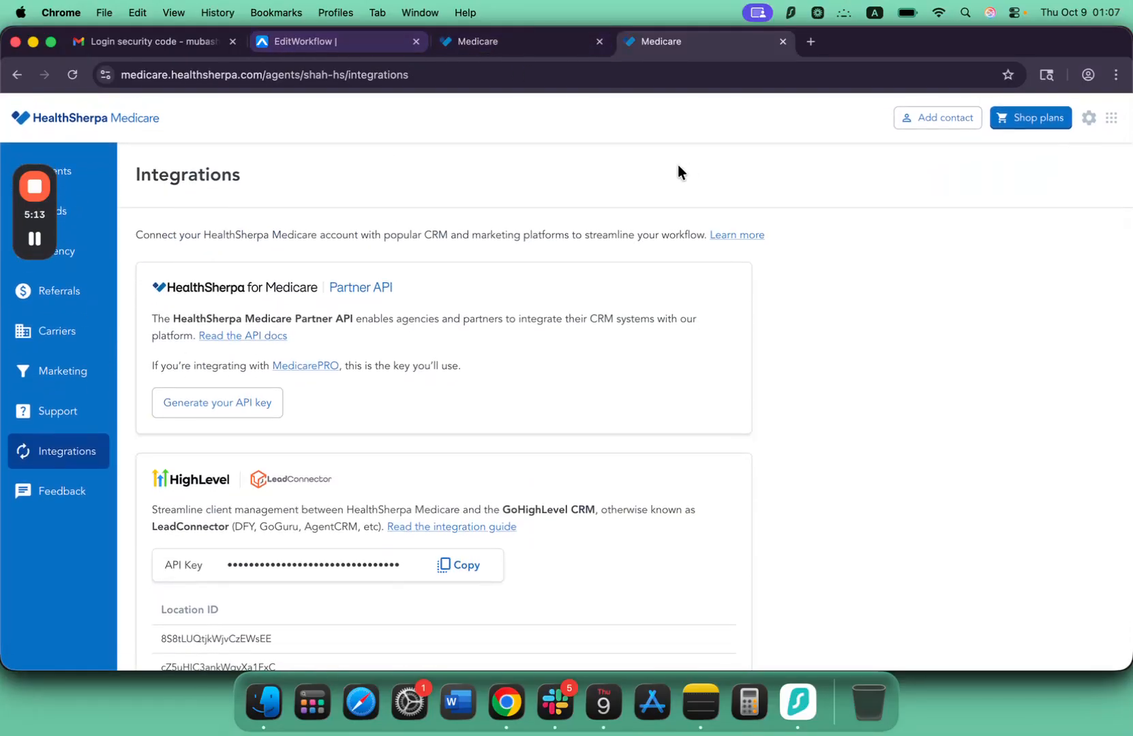
pyautogui.click(317, 43)
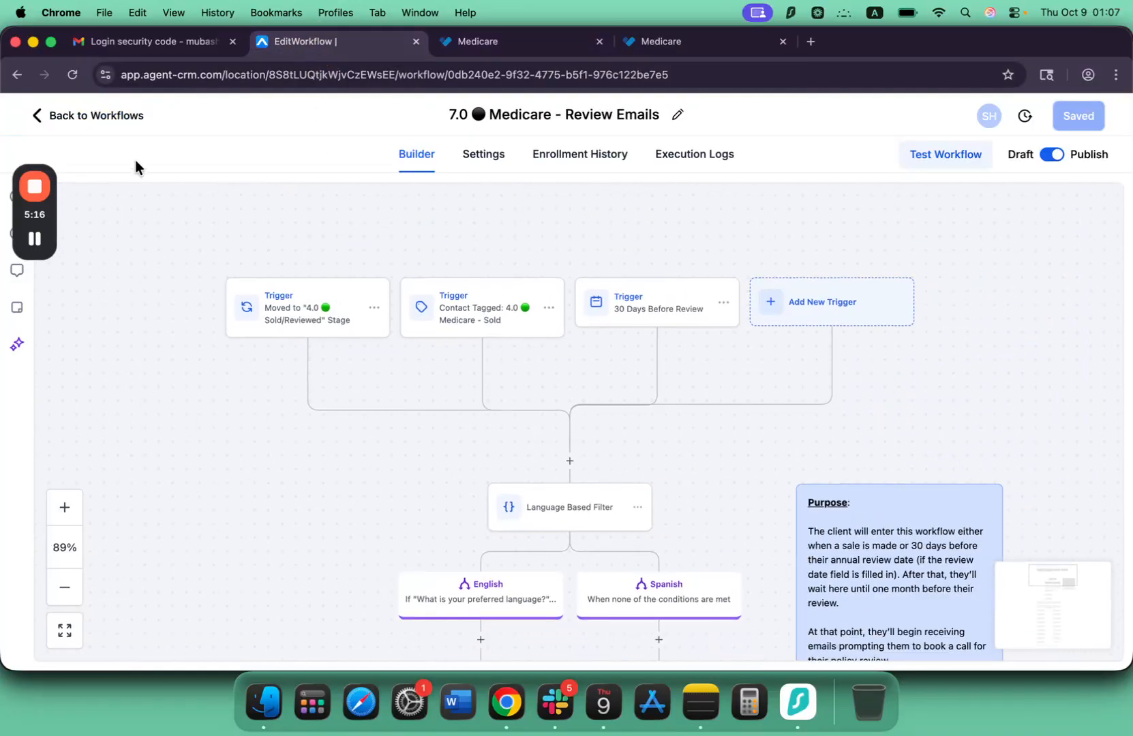
pyautogui.click(99, 115)
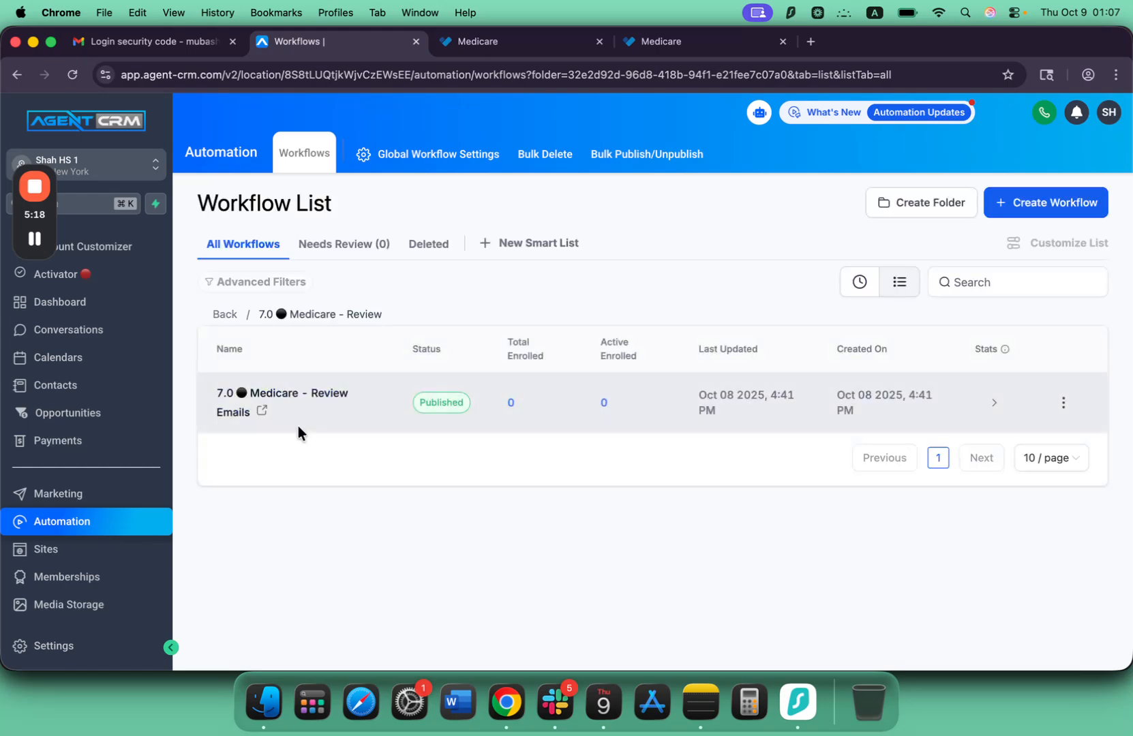
# Open the Medicare - Review Emails workflow and check the action list for HealthSherpa Medicare for Workflows actions under the Spanish branch.
pyautogui.click(298, 398)
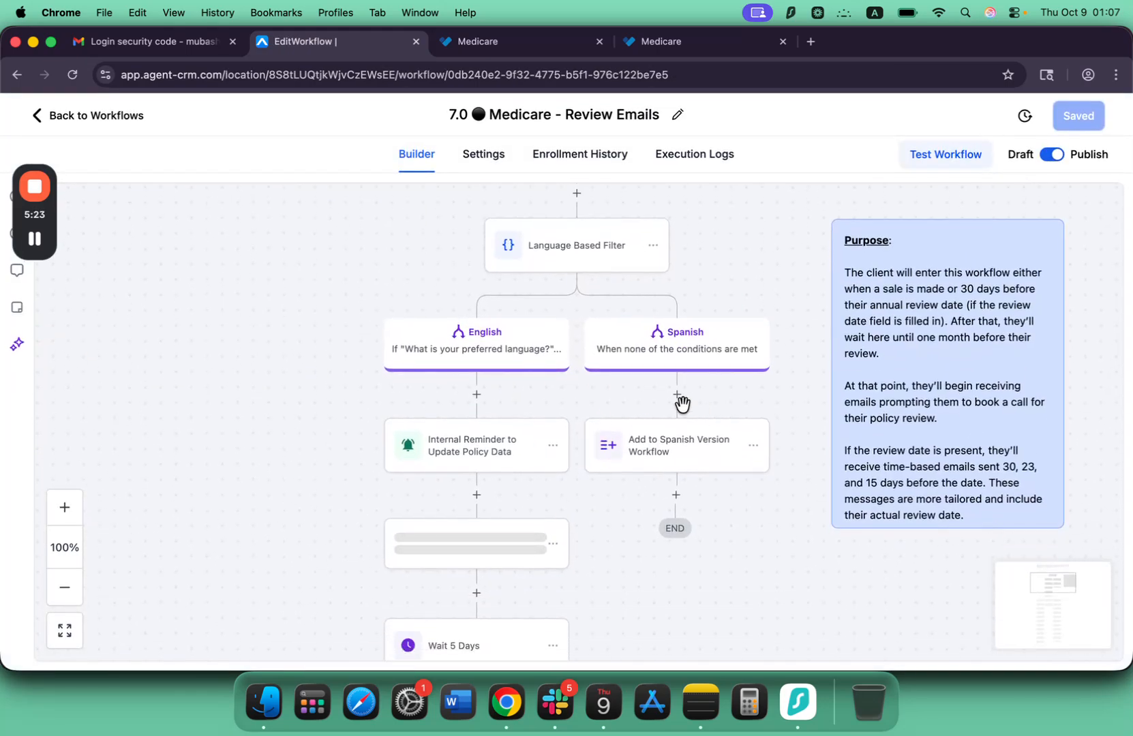
pyautogui.click(675, 396)
pyautogui.scroll(-20, 844, 498)
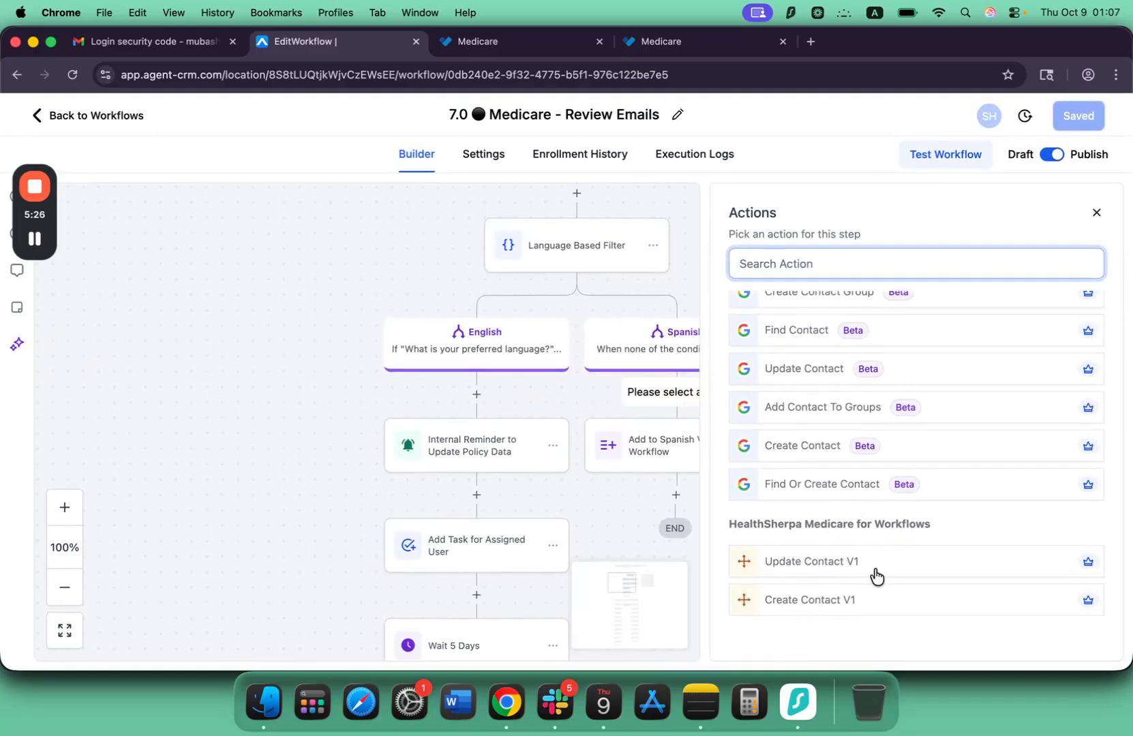
pyautogui.click(1096, 213)
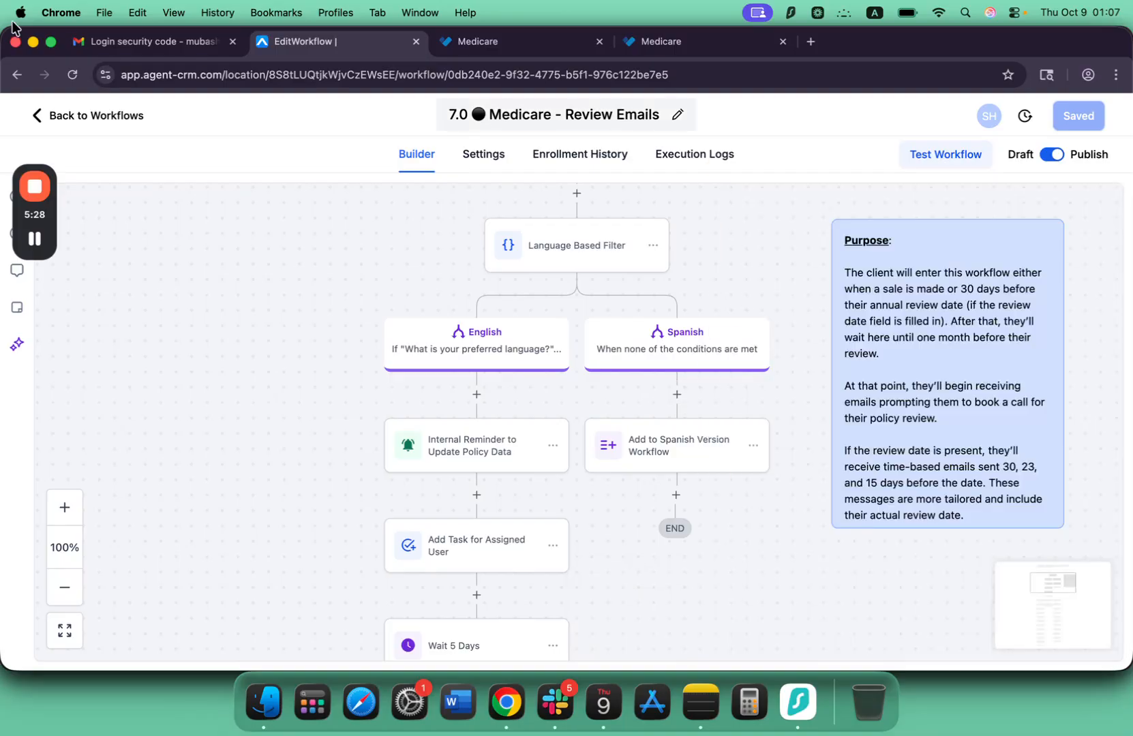
# Review the HighLevel integration section and its location IDs on HealthSherpa's Integrations page.
pyautogui.moveTo(29, 255)
pyautogui.press('super+4')
pyautogui.scroll(-2, 325, 286)
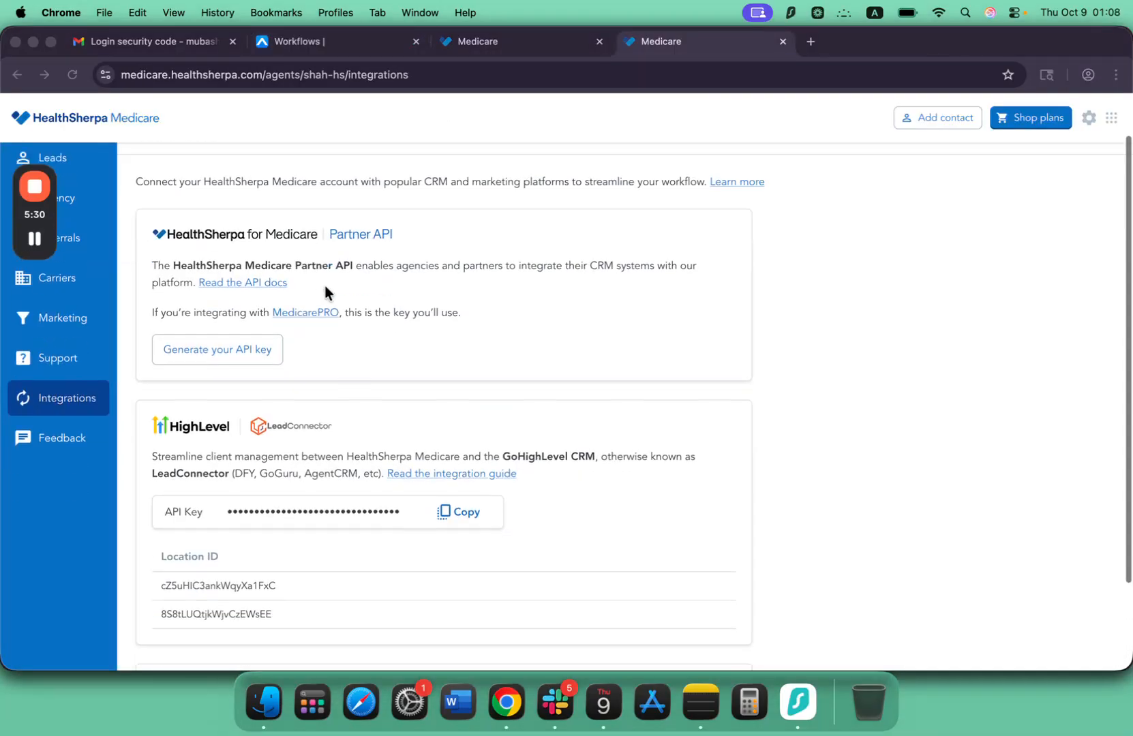
pyautogui.scroll(2, 325, 286)
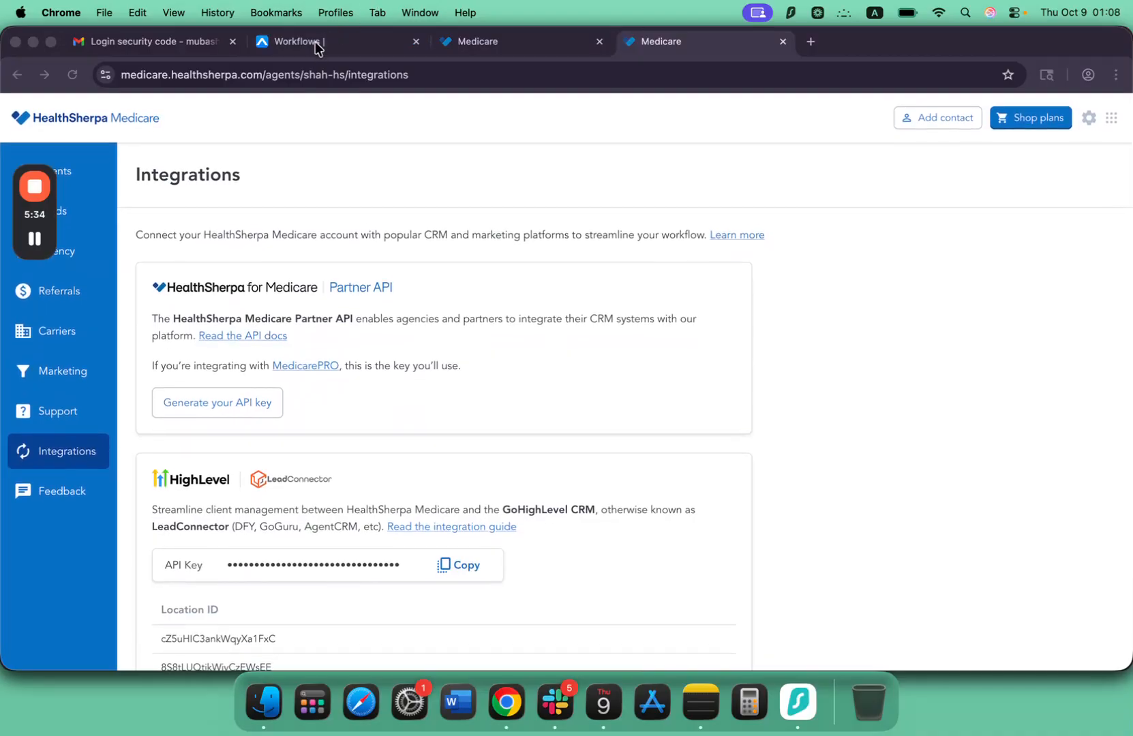
# Switch back to Agent CRM and open the Click & Play Assets library.
pyautogui.click(315, 48)
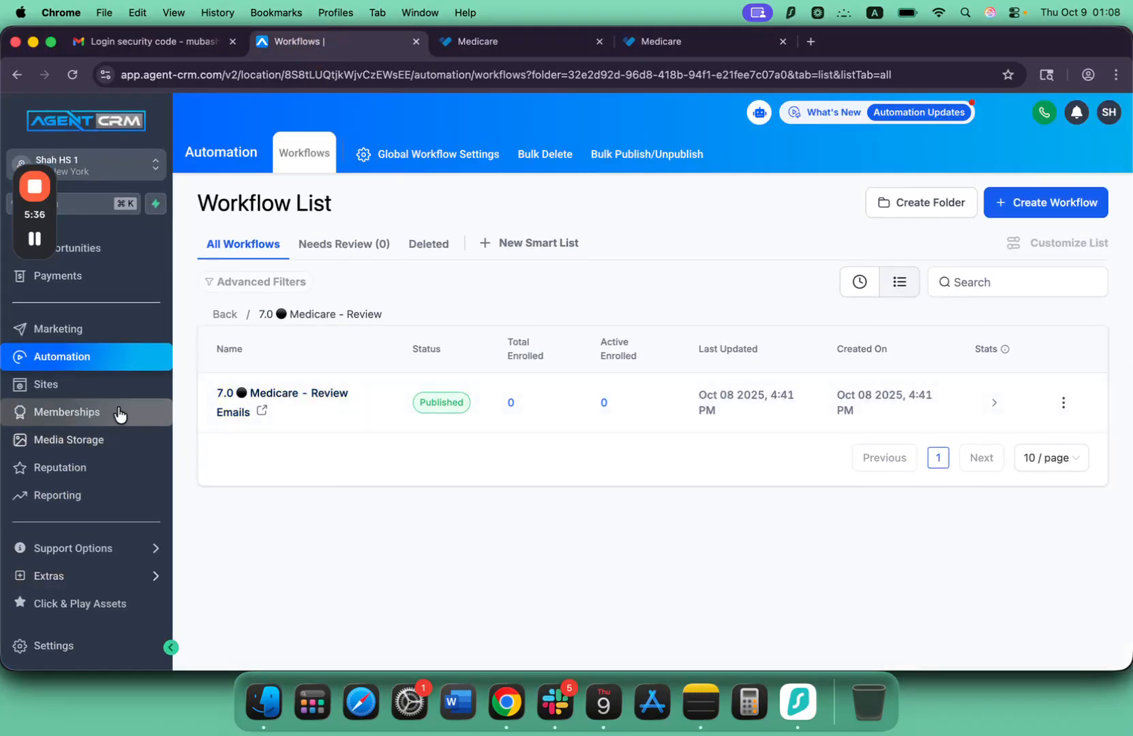
pyautogui.scroll(3, 120, 413)
pyautogui.scroll(-3, 119, 414)
pyautogui.scroll(2, 119, 412)
pyautogui.scroll(-2, 119, 413)
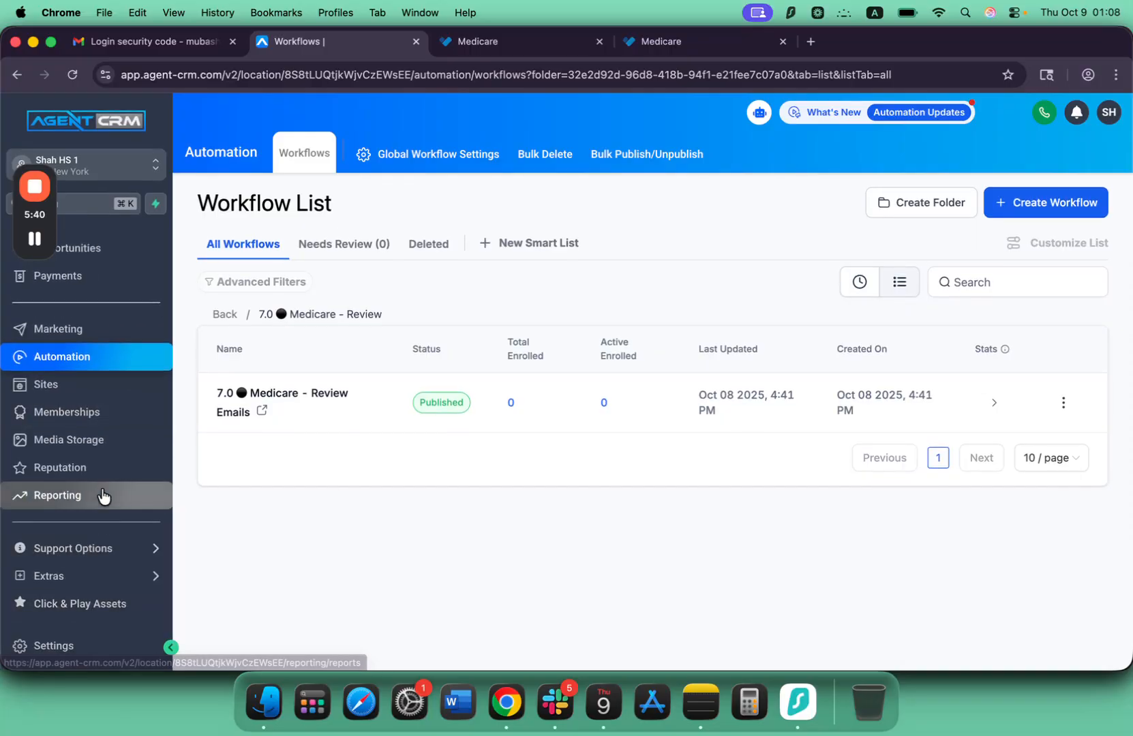
pyautogui.click(100, 606)
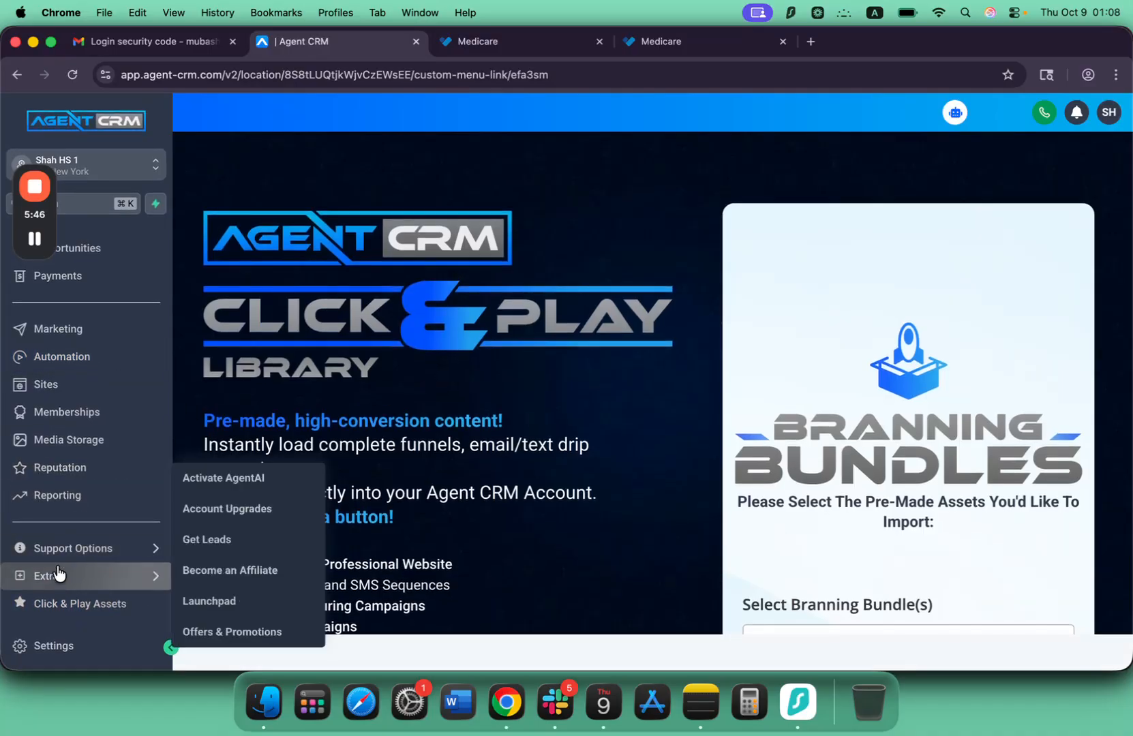
pyautogui.click(45, 607)
# Choose HealthSherpa Assets as the add-on in the Branning Bundles form and import it.
pyautogui.scroll(-5, 800, 474)
pyautogui.scroll(3, 800, 474)
pyautogui.scroll(-2, 836, 354)
pyautogui.scroll(2, 836, 353)
pyautogui.scroll(-3, 835, 353)
pyautogui.click(794, 392)
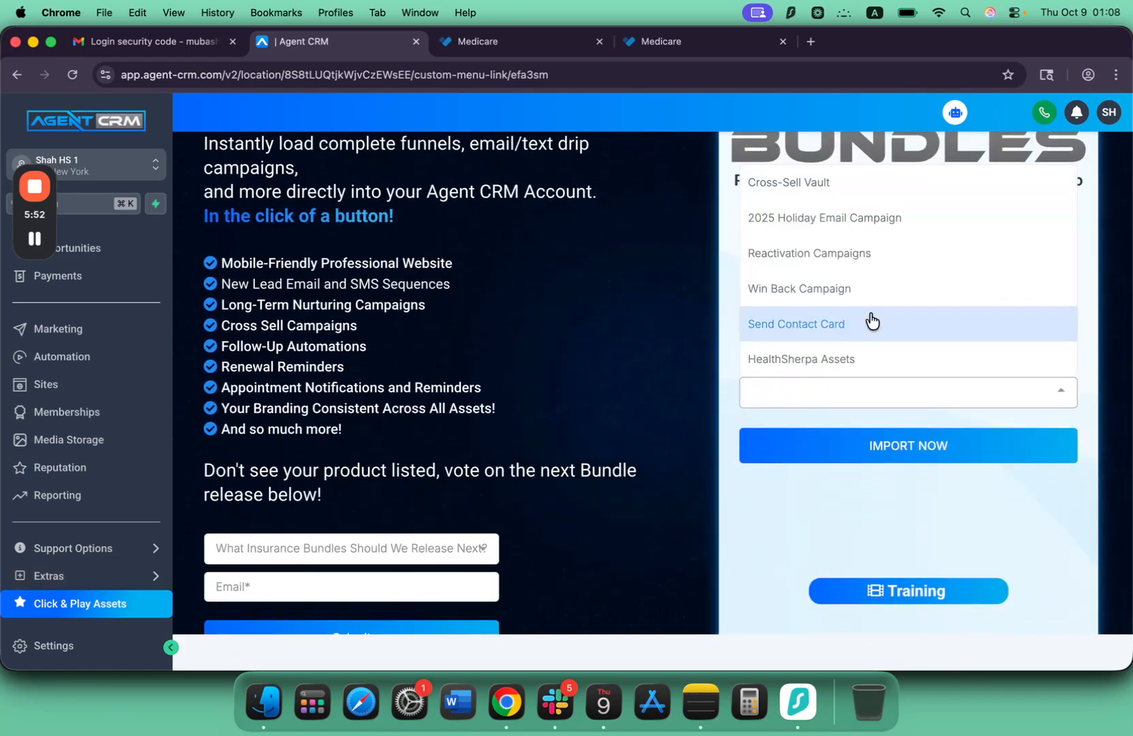
pyautogui.scroll(-1, 873, 321)
pyautogui.scroll(-2, 868, 319)
pyautogui.scroll(4, 852, 331)
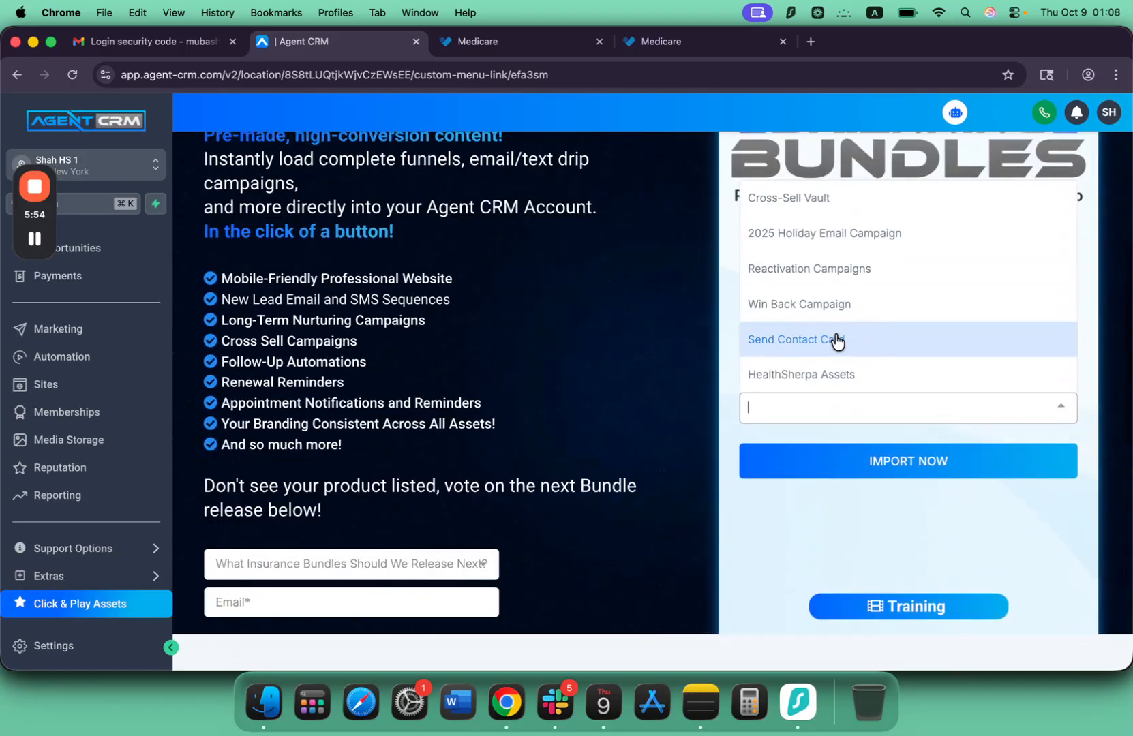
pyautogui.click(795, 376)
pyautogui.click(908, 464)
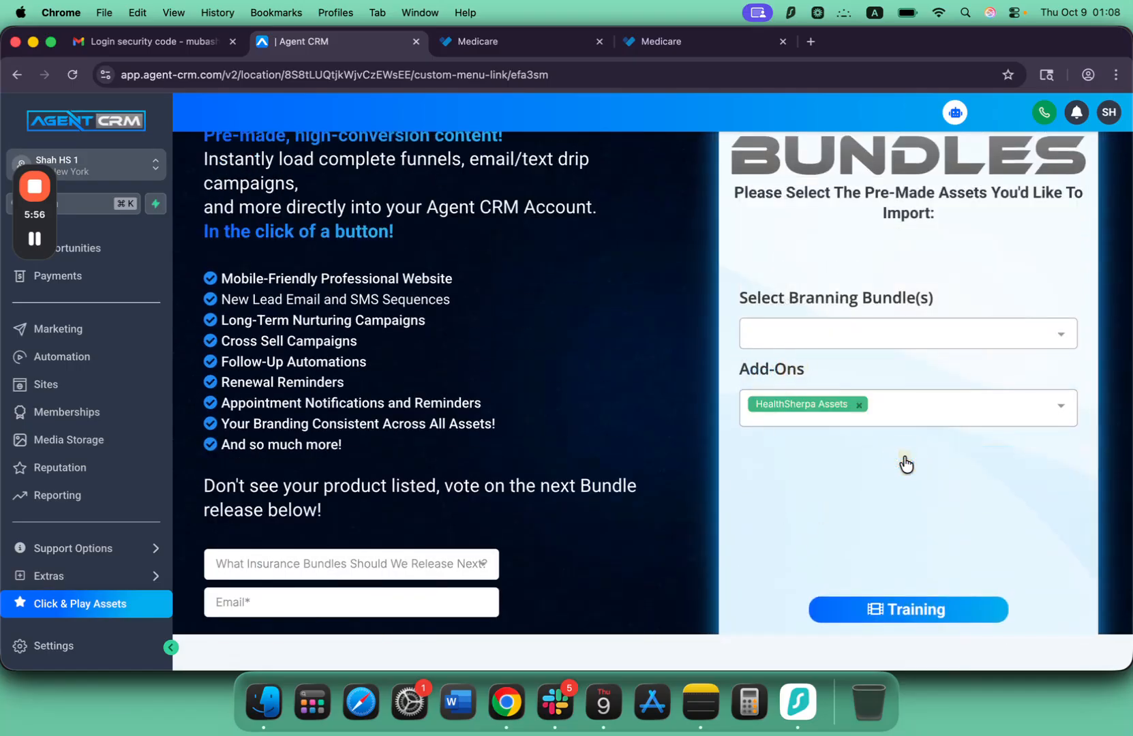
pyautogui.scroll(1, 791, 404)
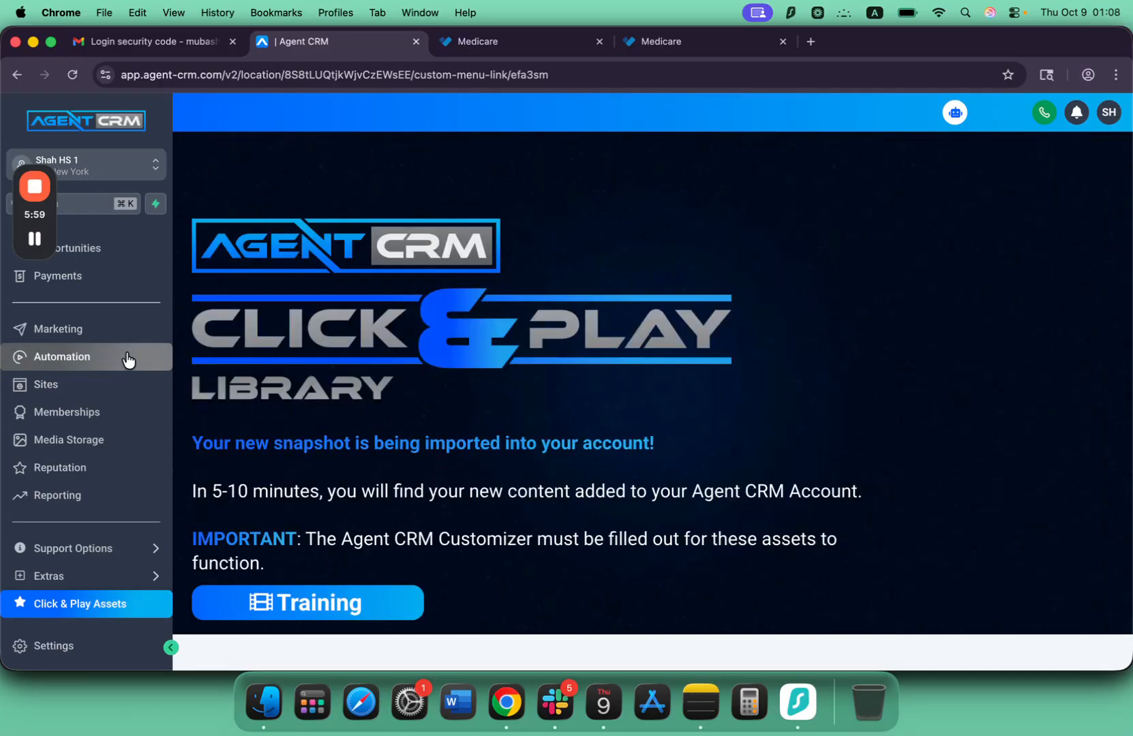
# Return to the automation workflow list and open the HealthSherpa (Add-on) workflow inside the HealthSherpa folder.
pyautogui.click(128, 360)
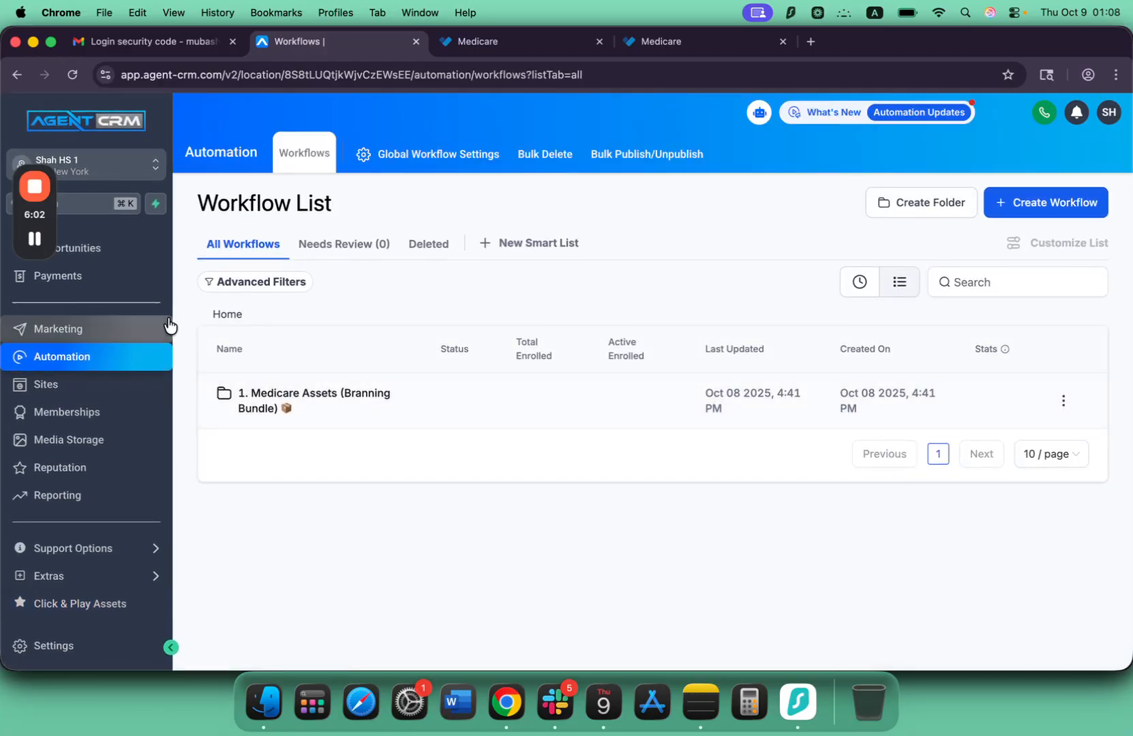
pyautogui.moveTo(37, 248)
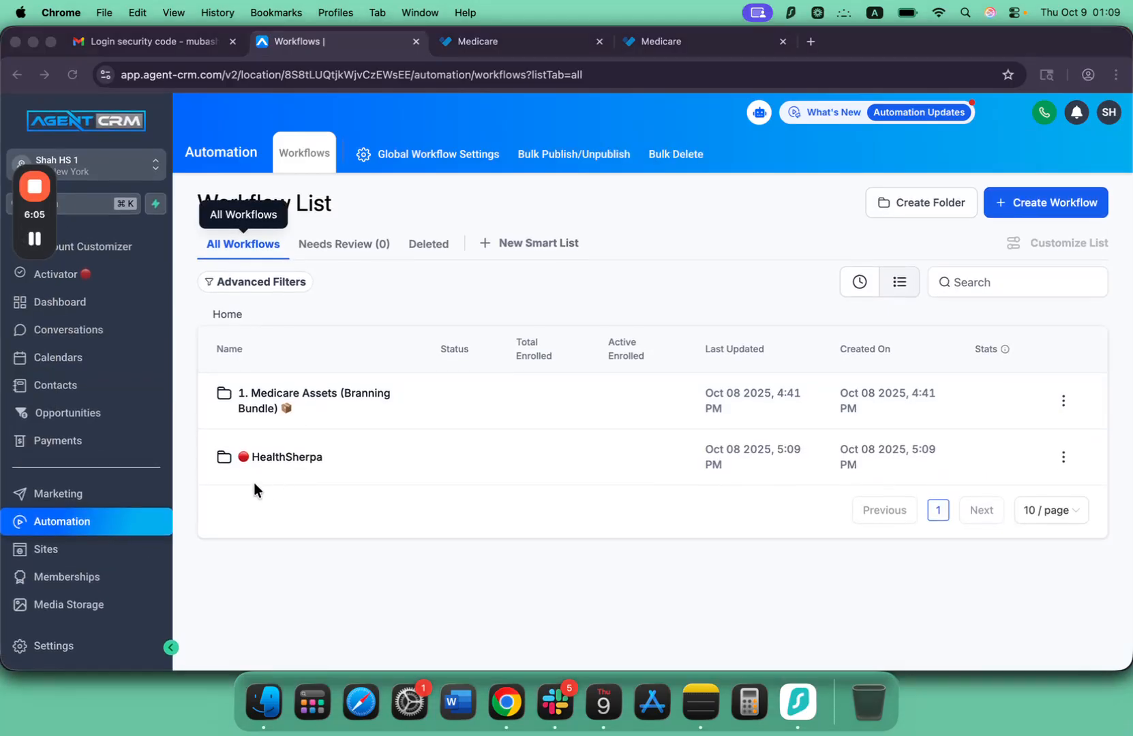
pyautogui.click(294, 451)
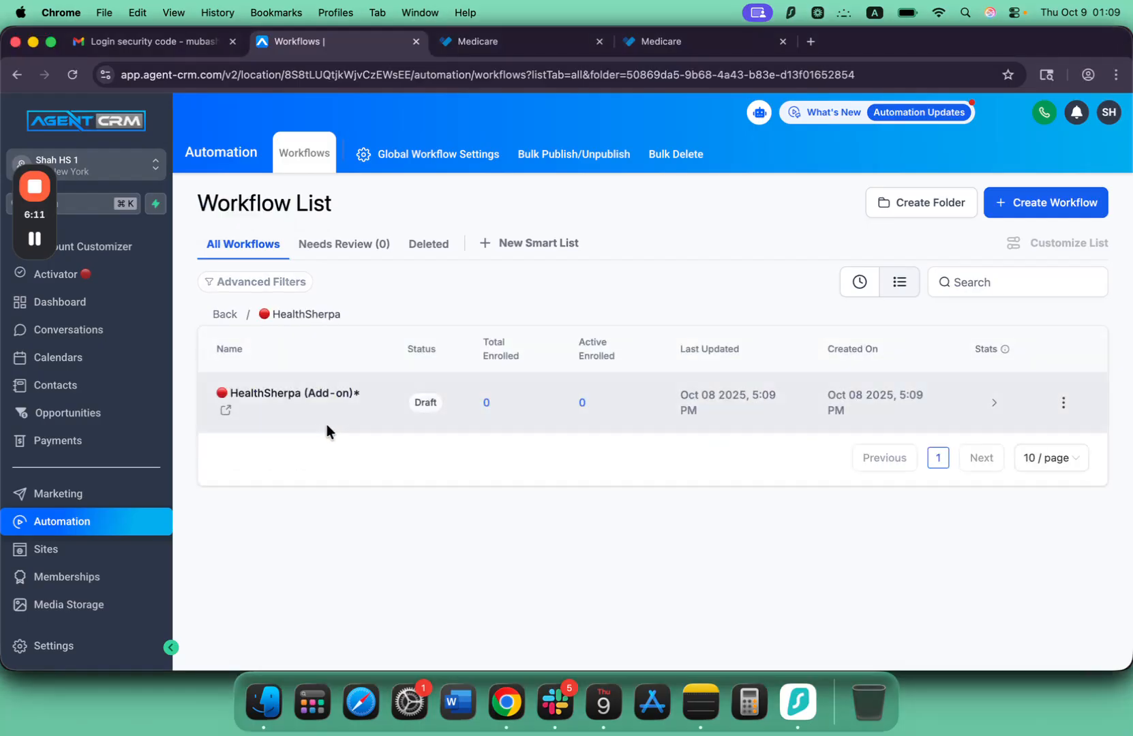
pyautogui.click(291, 397)
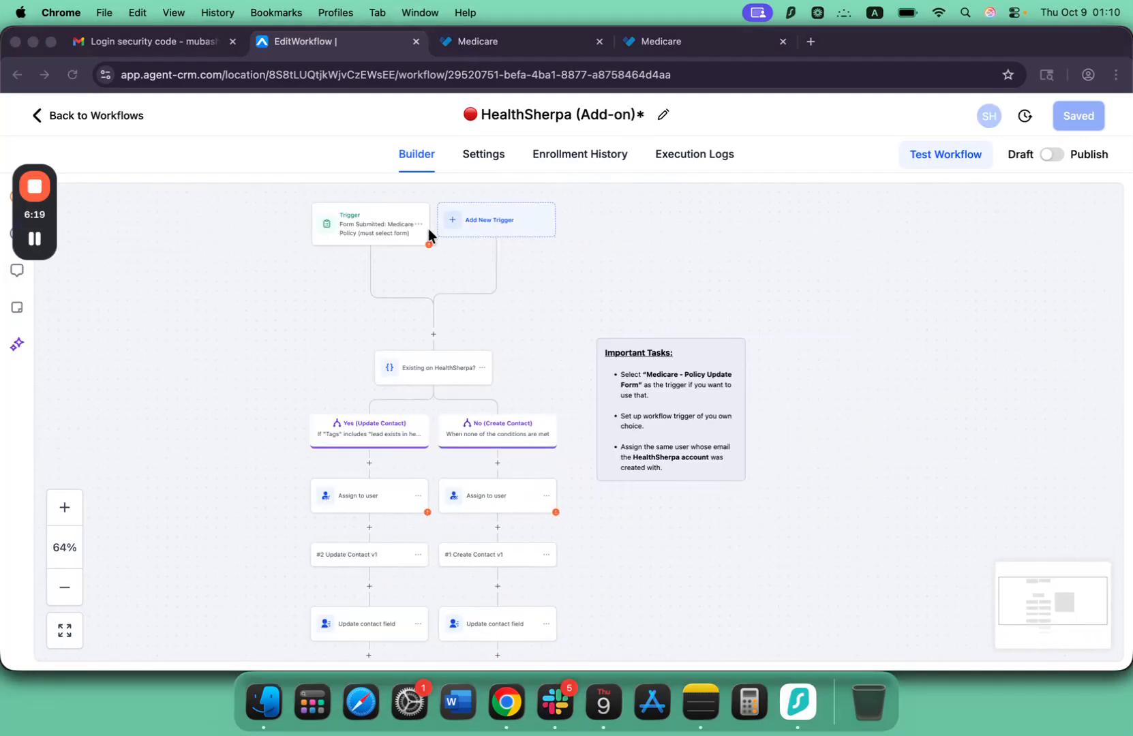
# Examine the HealthSherpa (Add-on) workflow's trigger, Yes and No branches, and Important Tasks note.
pyautogui.hscroll(-2, 688, 251)
pyautogui.scroll(-1, 689, 251)
pyautogui.hscroll(1, 689, 250)
pyautogui.scroll(-2, 536, 428)
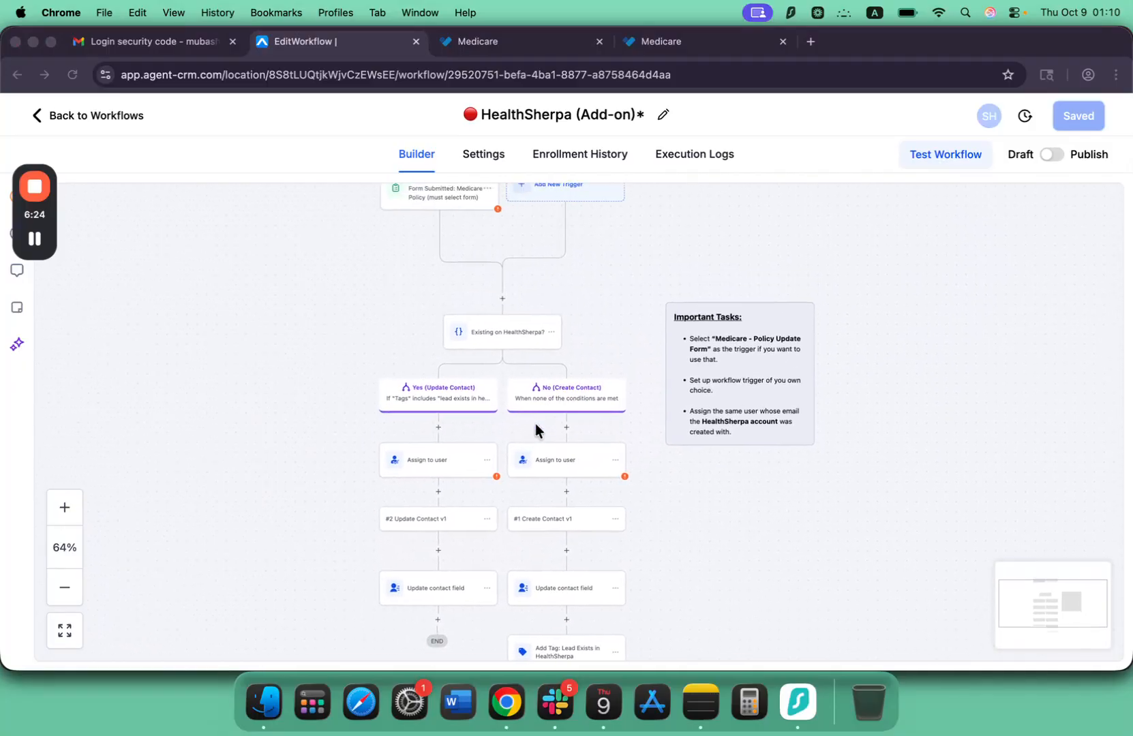
pyautogui.scroll(1, 536, 428)
pyautogui.scroll(-2, 536, 423)
pyautogui.hscroll(-1, 539, 436)
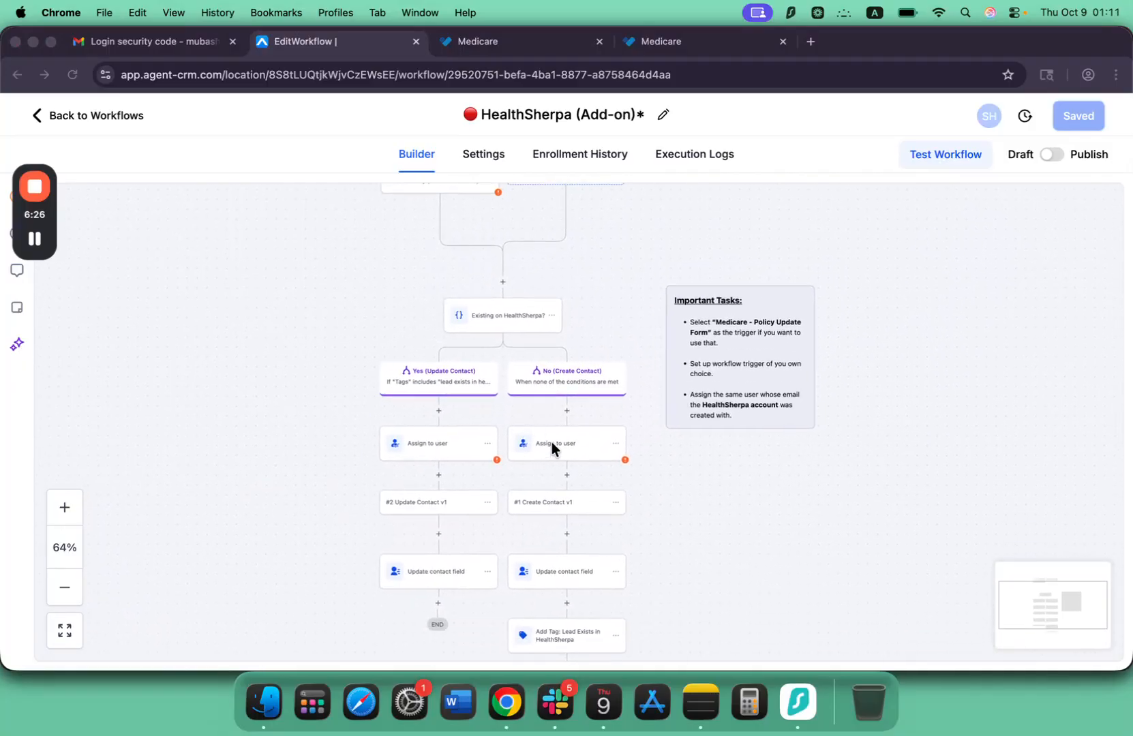
pyautogui.scroll(-1, 551, 443)
# In the No (Create Contact) branch's Assign to user action, replace the imported user ID with the account's user and save the action.
pyautogui.click(570, 431)
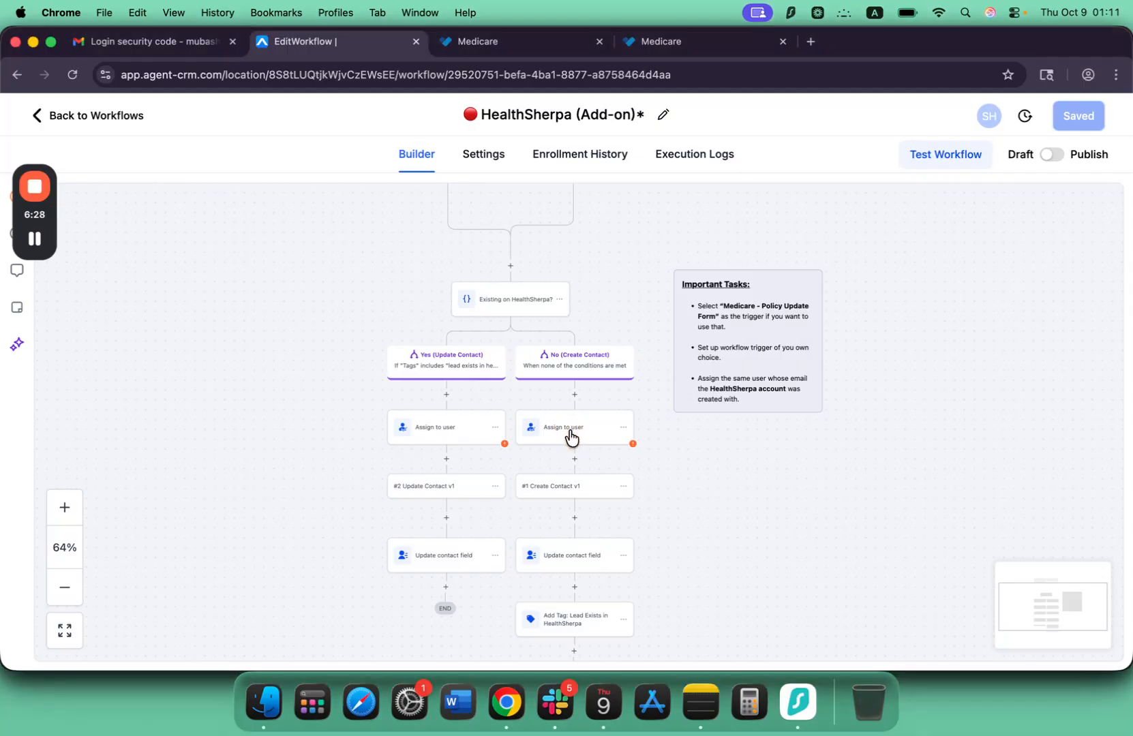
pyautogui.click(900, 387)
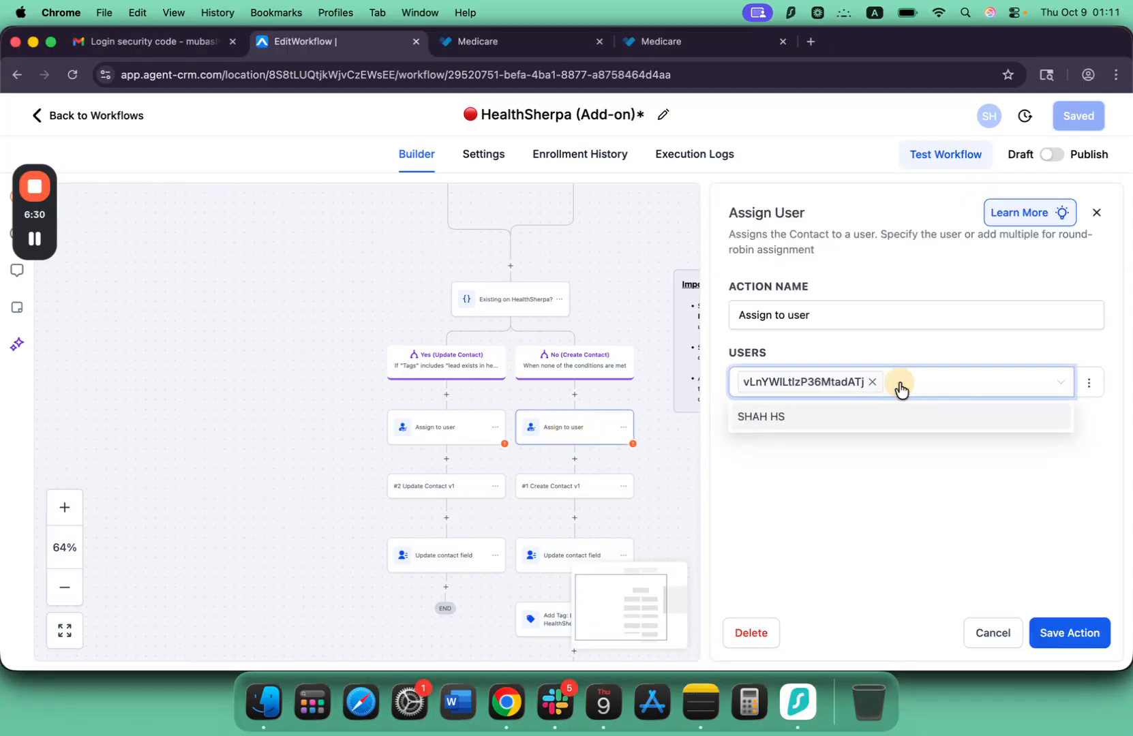
pyautogui.click(794, 417)
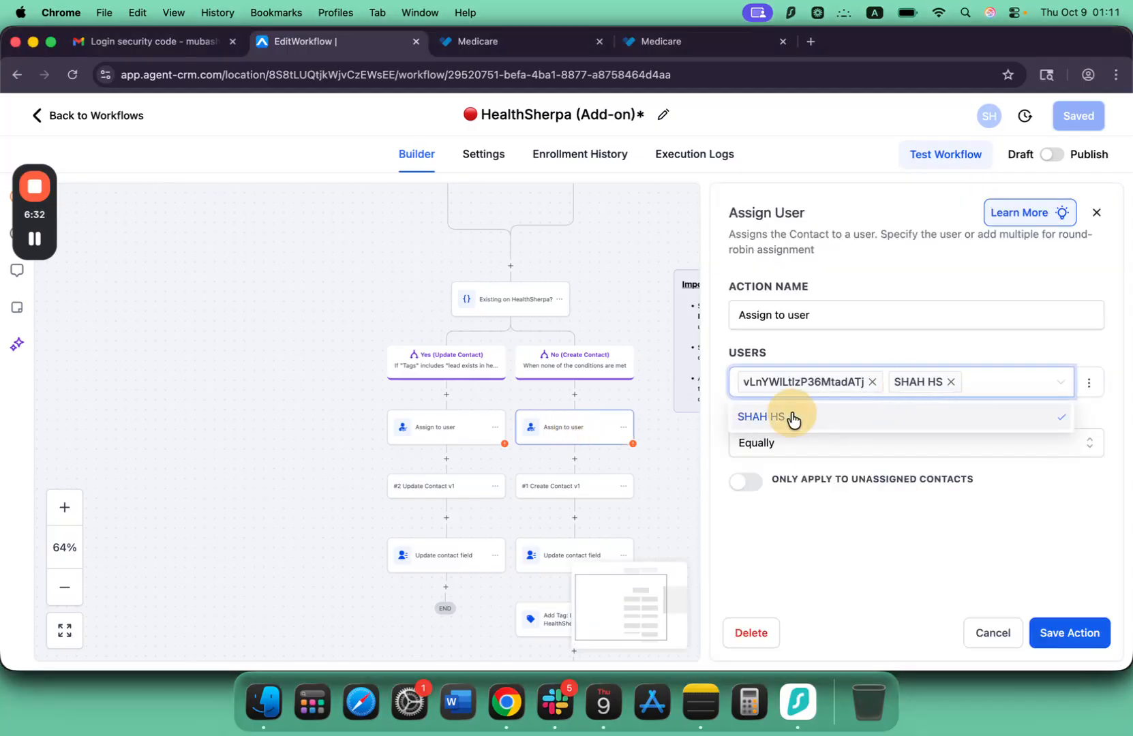
pyautogui.click(874, 382)
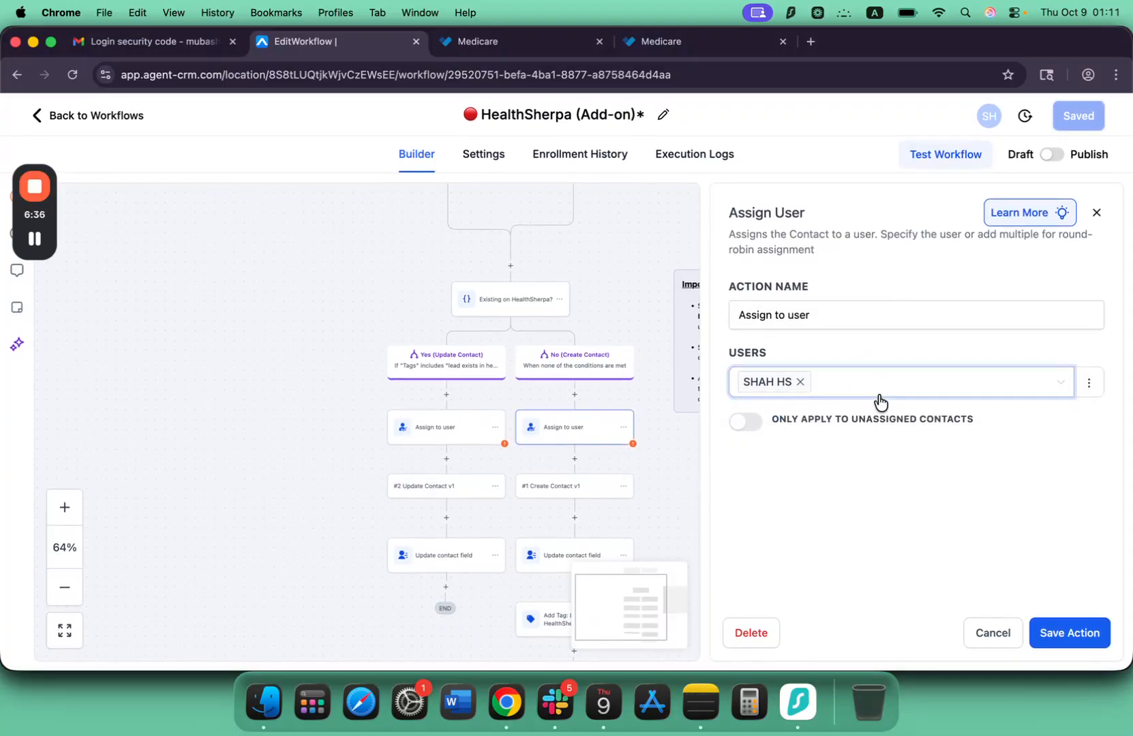
pyautogui.click(1062, 634)
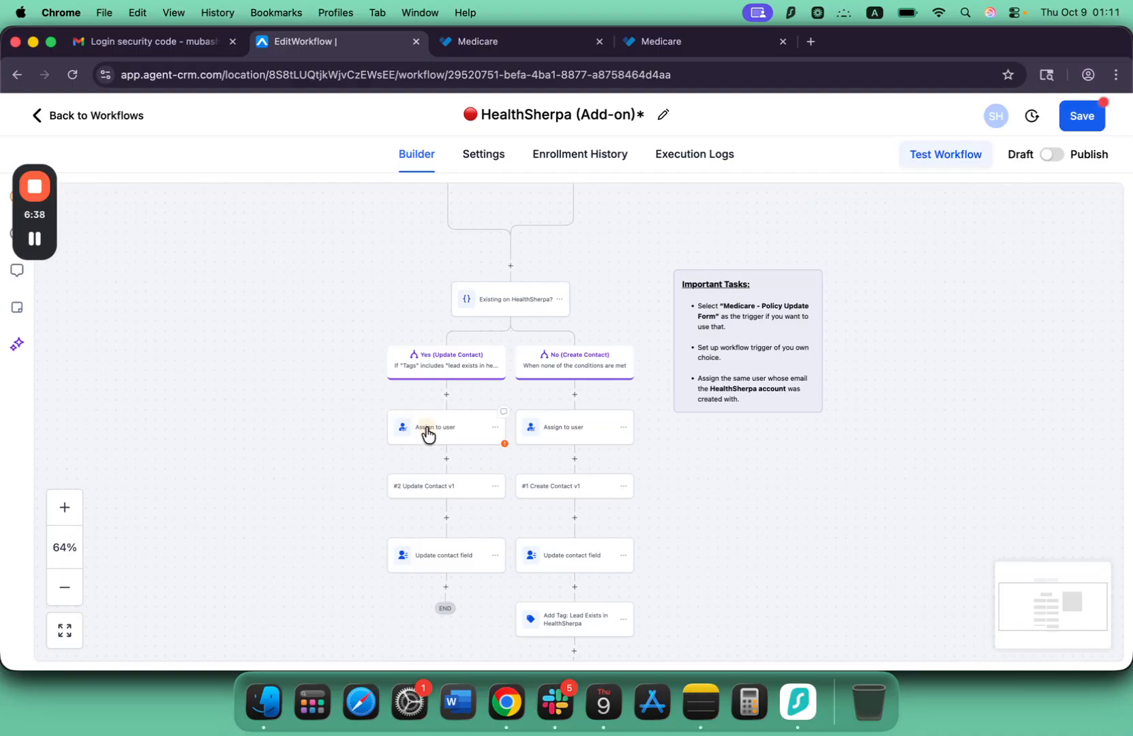
# In the Yes (Update Contact) branch's Assign to user action, replace the imported user ID with the account's user.
pyautogui.click(428, 435)
pyautogui.click(879, 380)
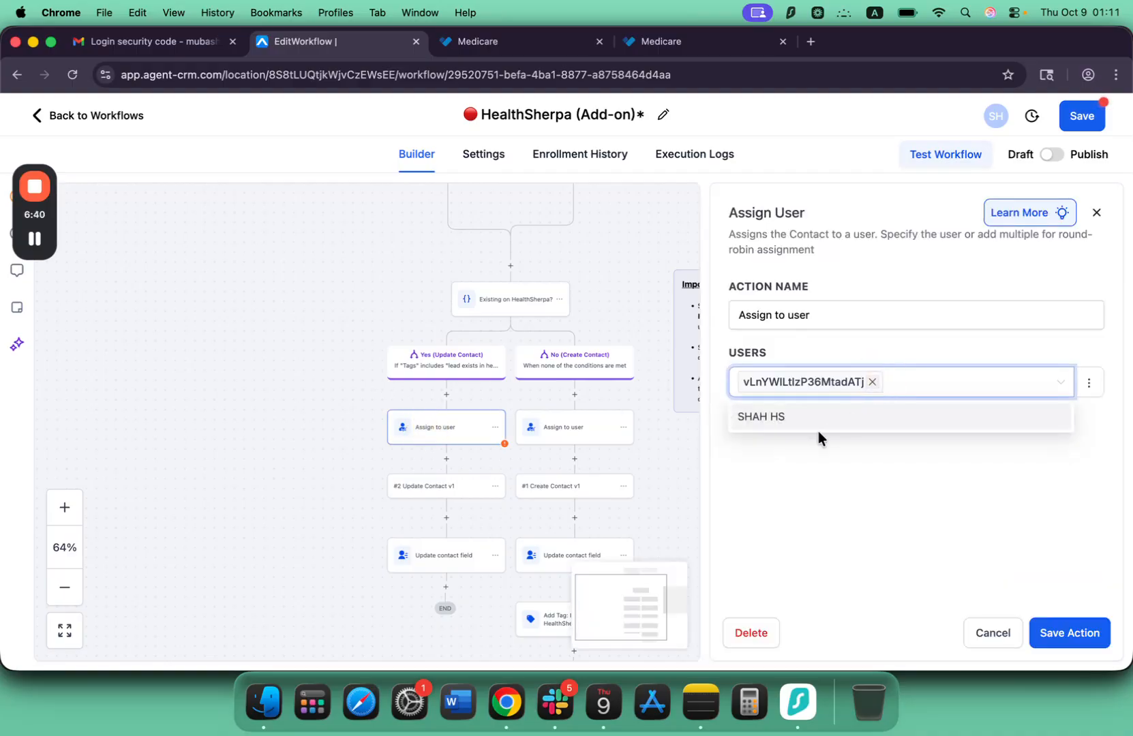
pyautogui.click(818, 419)
pyautogui.click(871, 382)
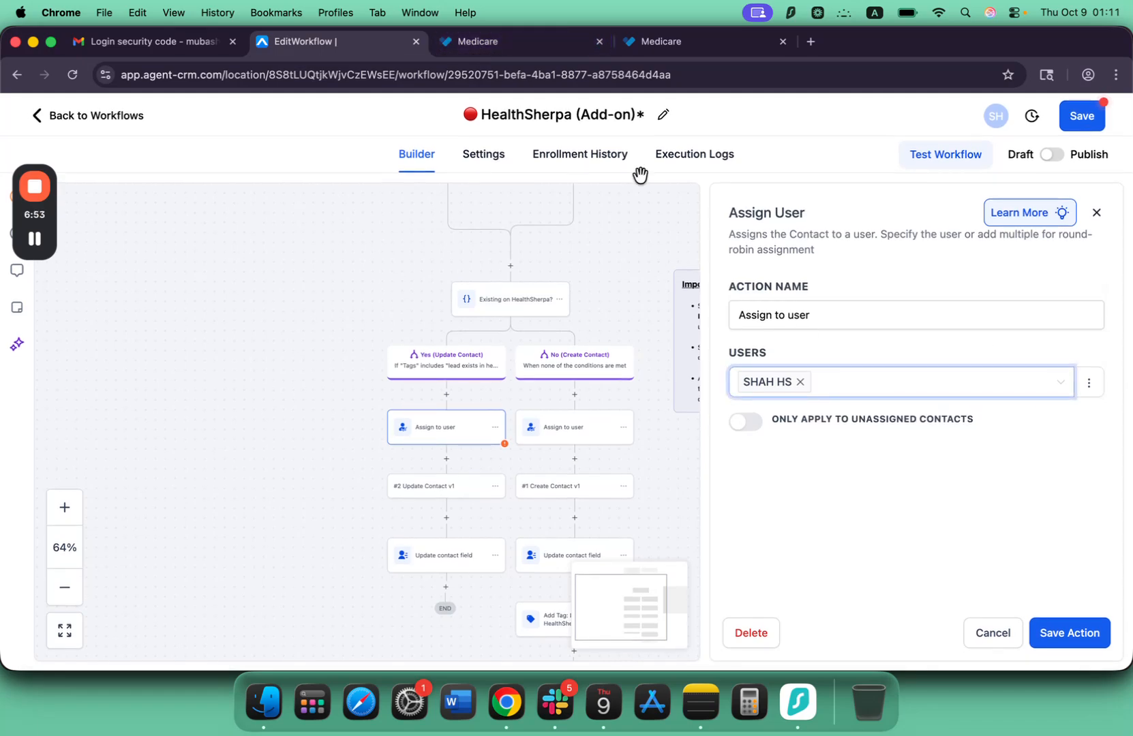
# Switch to HealthSherpa and check the account's email address in its settings.
pyautogui.click(493, 42)
pyautogui.scroll(-3, 433, 239)
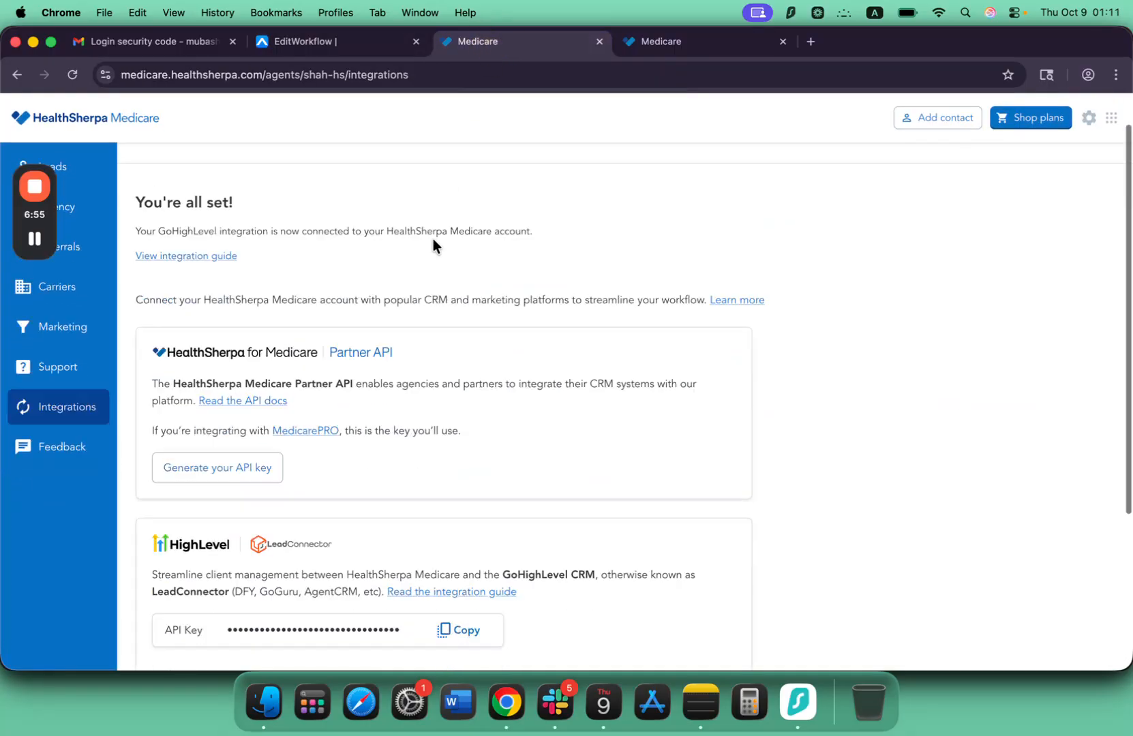
pyautogui.scroll(3, 261, 293)
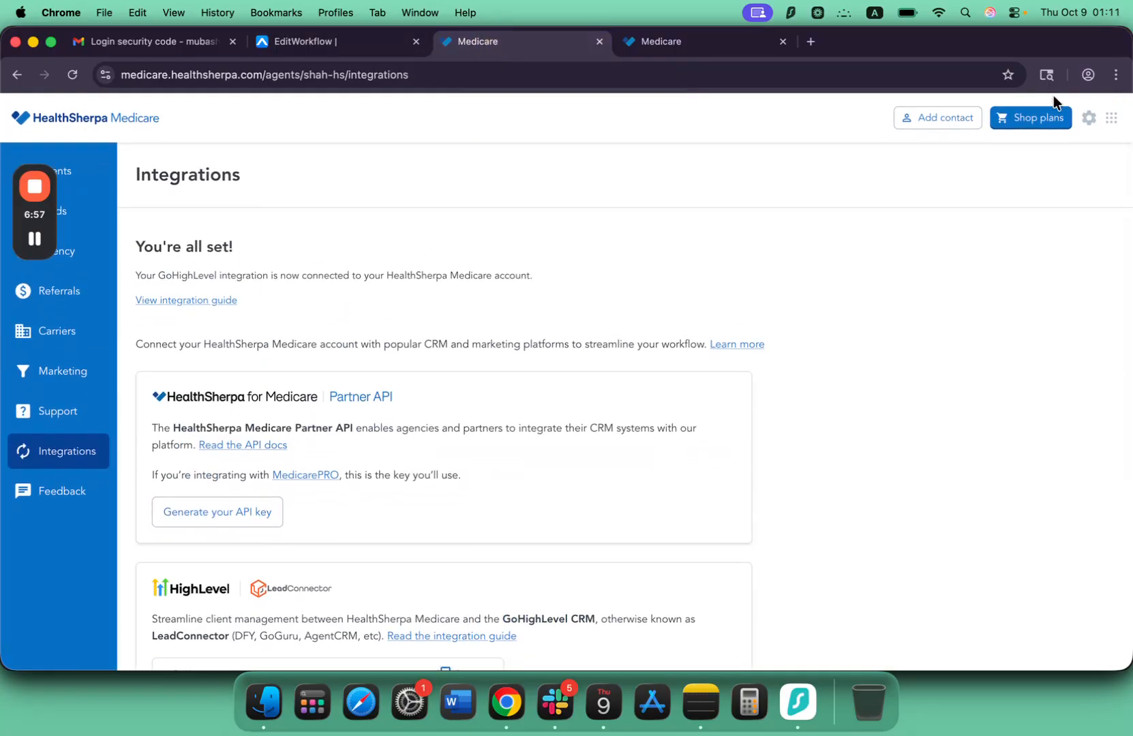
pyautogui.click(1091, 126)
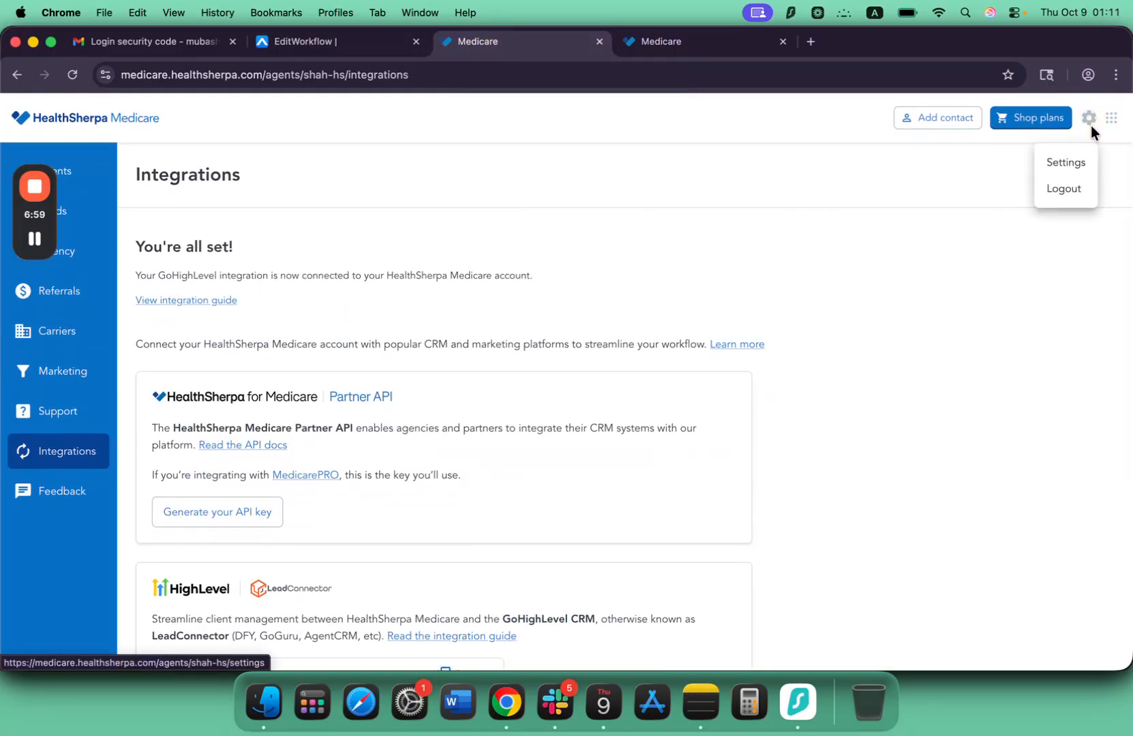
pyautogui.click(1087, 169)
pyautogui.scroll(-1, 394, 349)
pyautogui.scroll(-5, 394, 346)
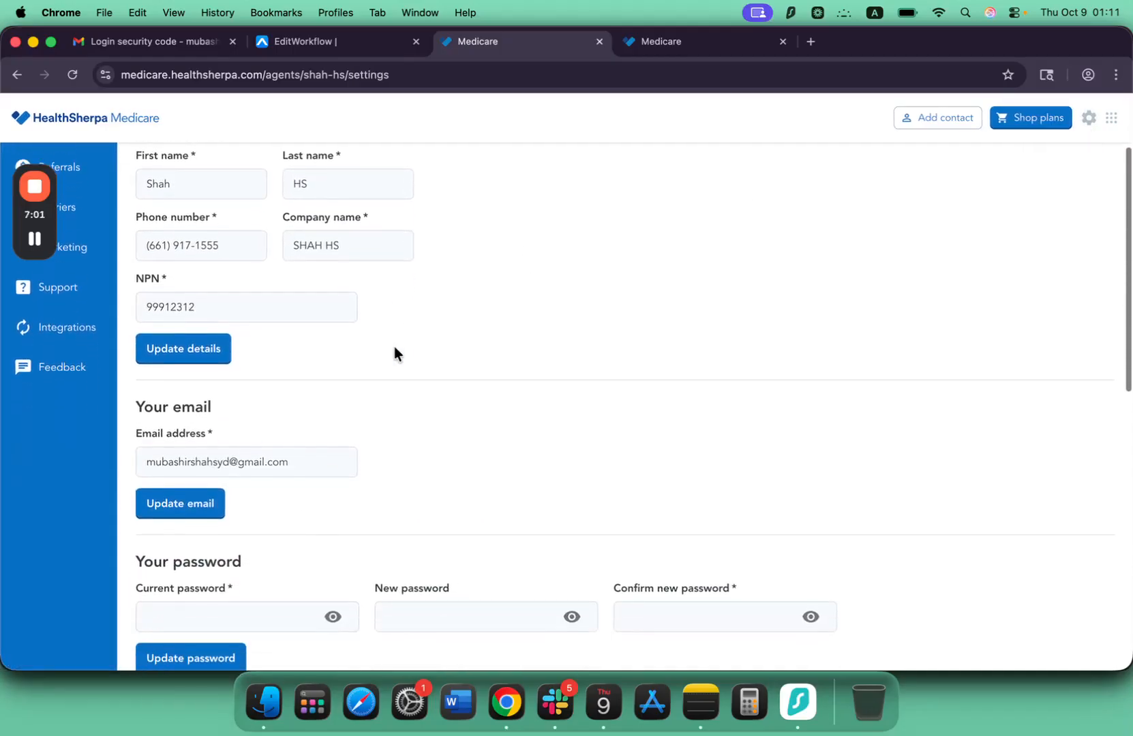
# Return to the Agent CRM workflow and save the Yes branch's Assign to user action.
pyautogui.click(321, 53)
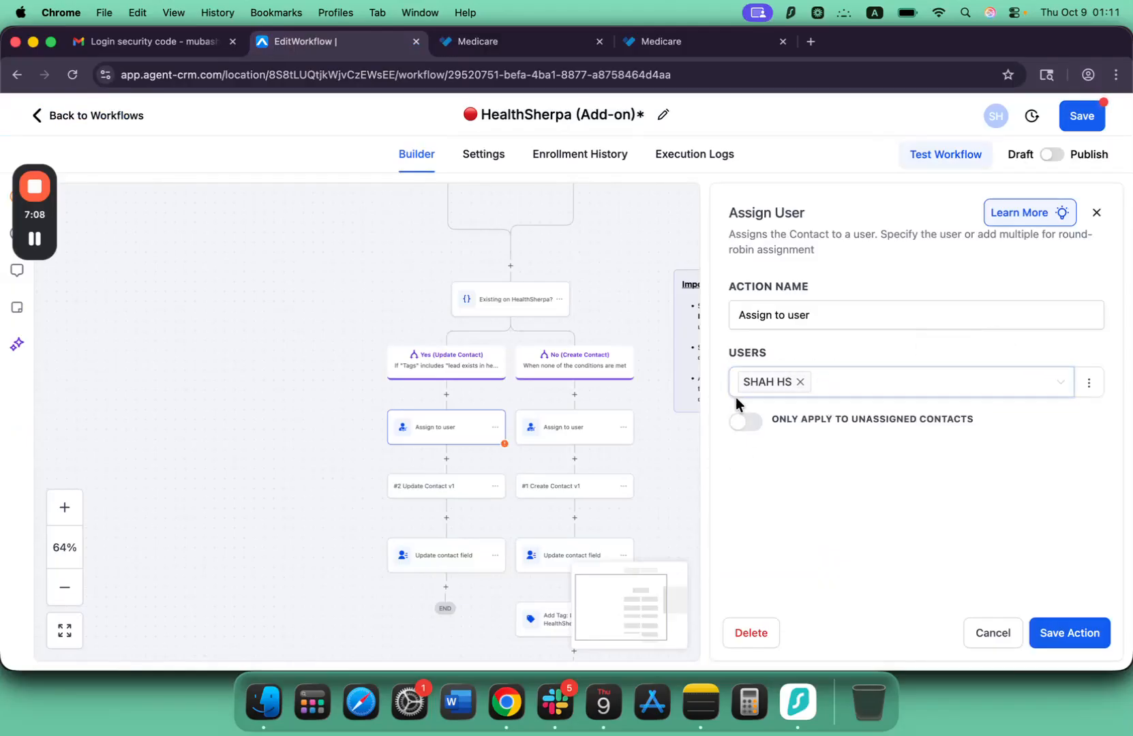
pyautogui.click(1077, 633)
# In the workflow's Form Submitted trigger, add Medicare - Policy Update Form as the form filter value.
pyautogui.scroll(5, 626, 379)
pyautogui.scroll(-2, 627, 379)
pyautogui.scroll(2, 628, 379)
pyautogui.scroll(3, 628, 379)
pyautogui.hscroll(1, 628, 379)
pyautogui.scroll(-4, 628, 379)
pyautogui.scroll(3, 600, 377)
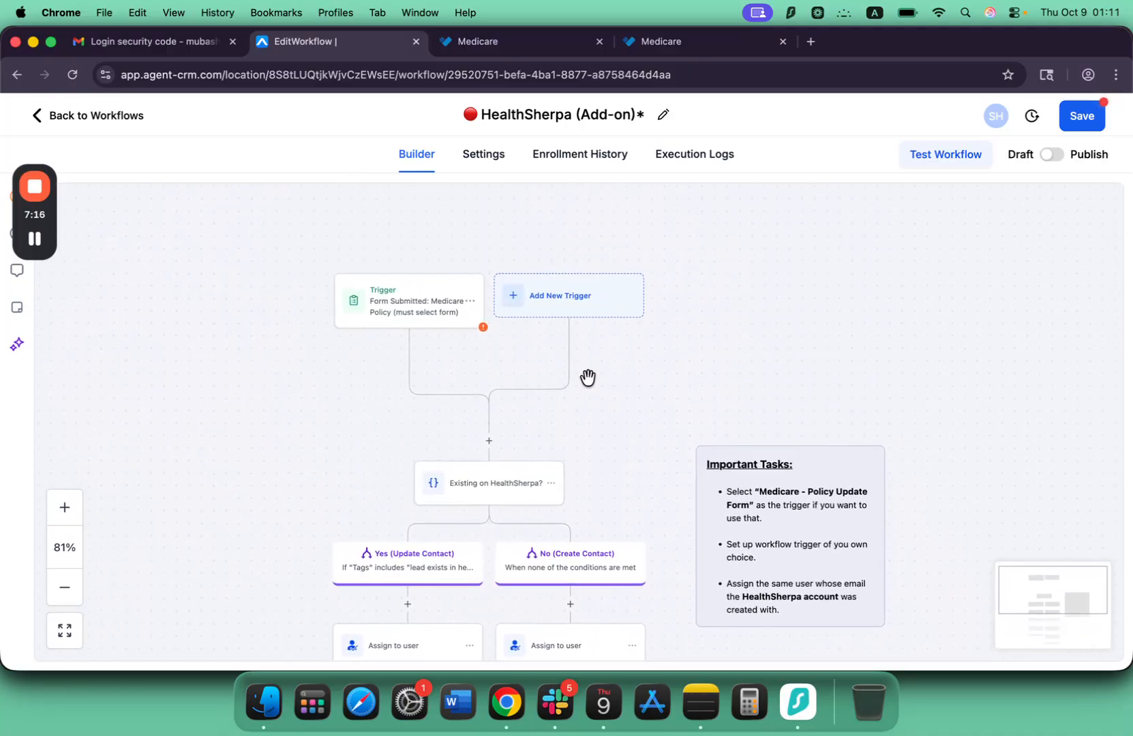
pyautogui.hscroll(1, 506, 369)
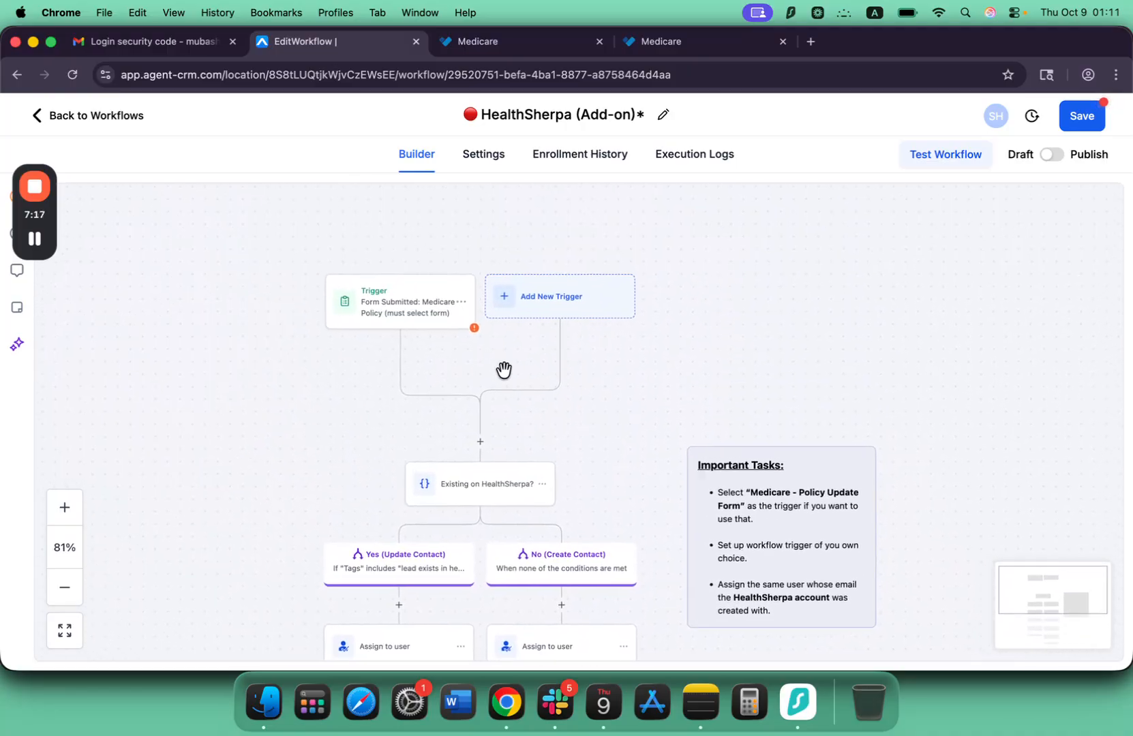
pyautogui.click(382, 309)
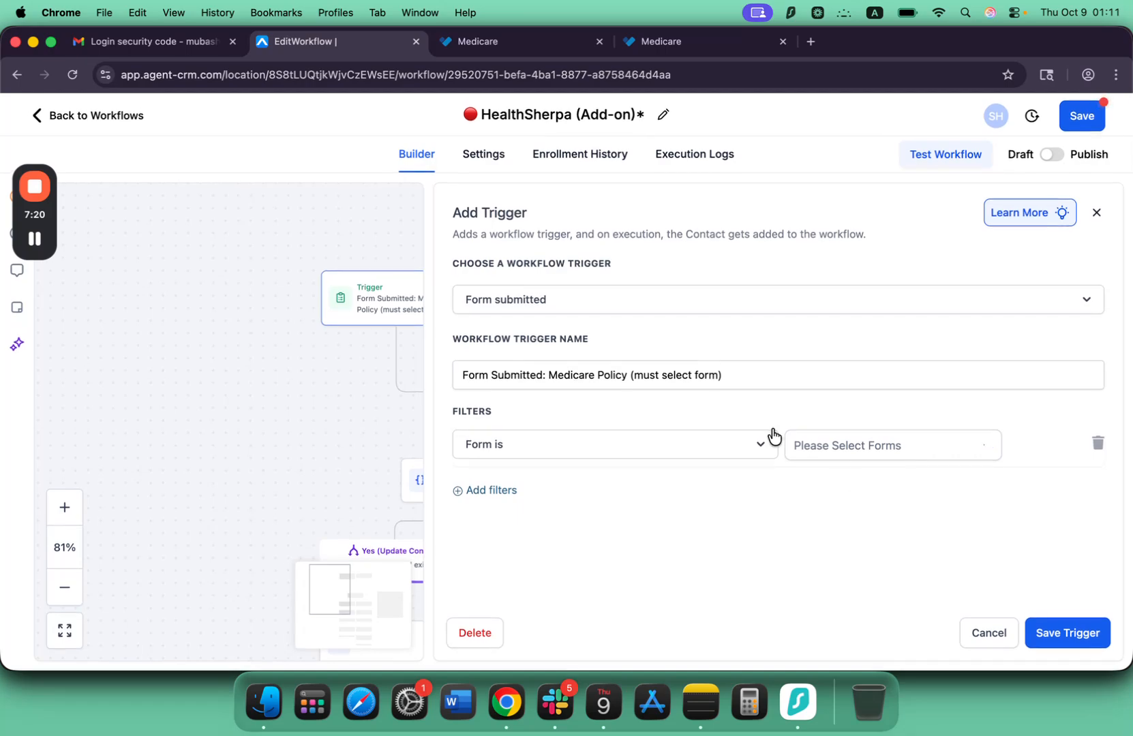
pyautogui.click(849, 446)
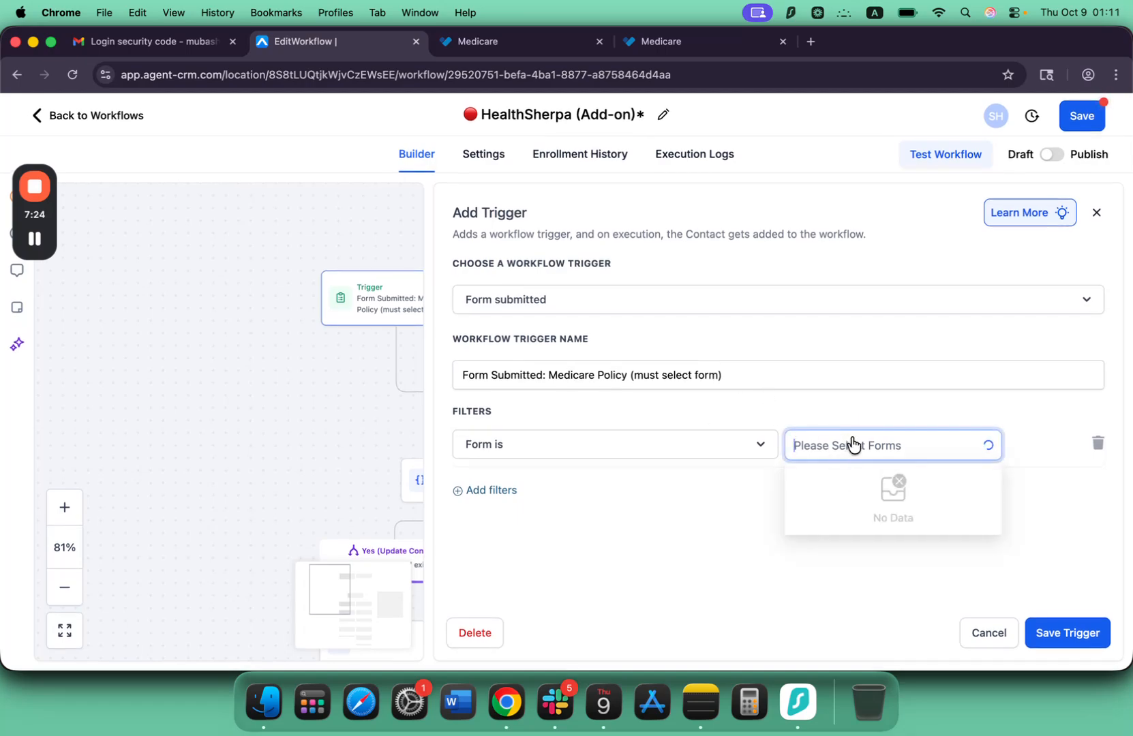
pyautogui.click(34, 241)
pyautogui.click(33, 242)
pyautogui.click(815, 441)
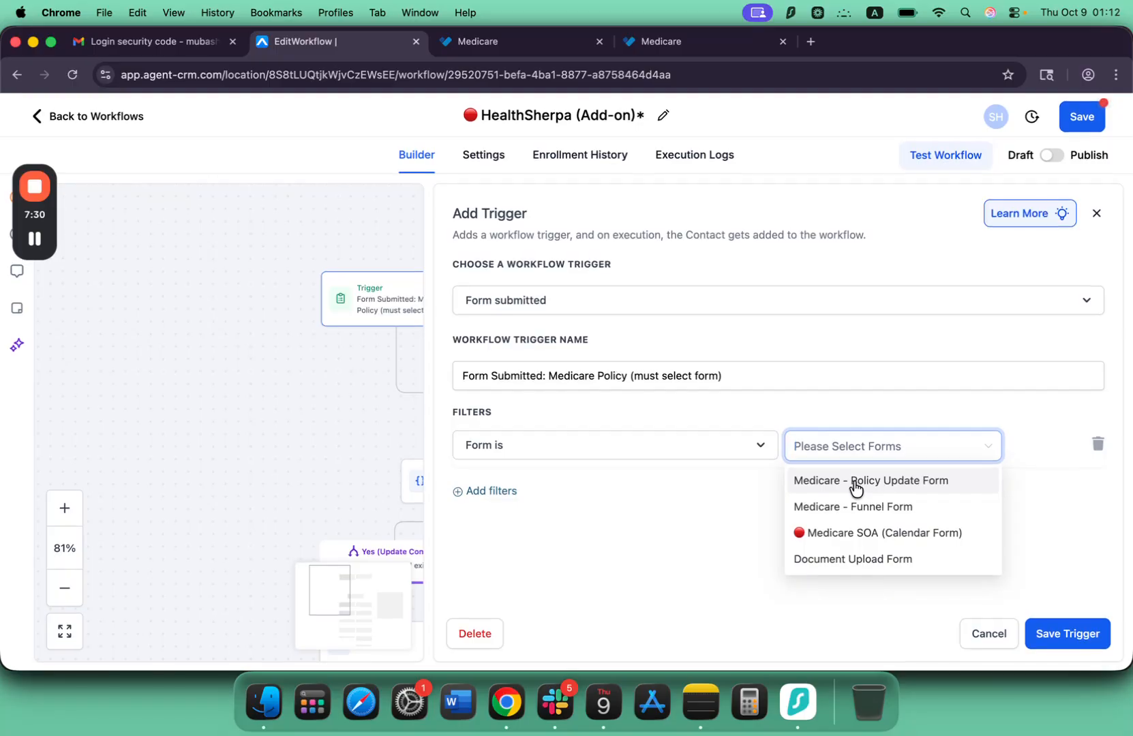
pyautogui.click(855, 482)
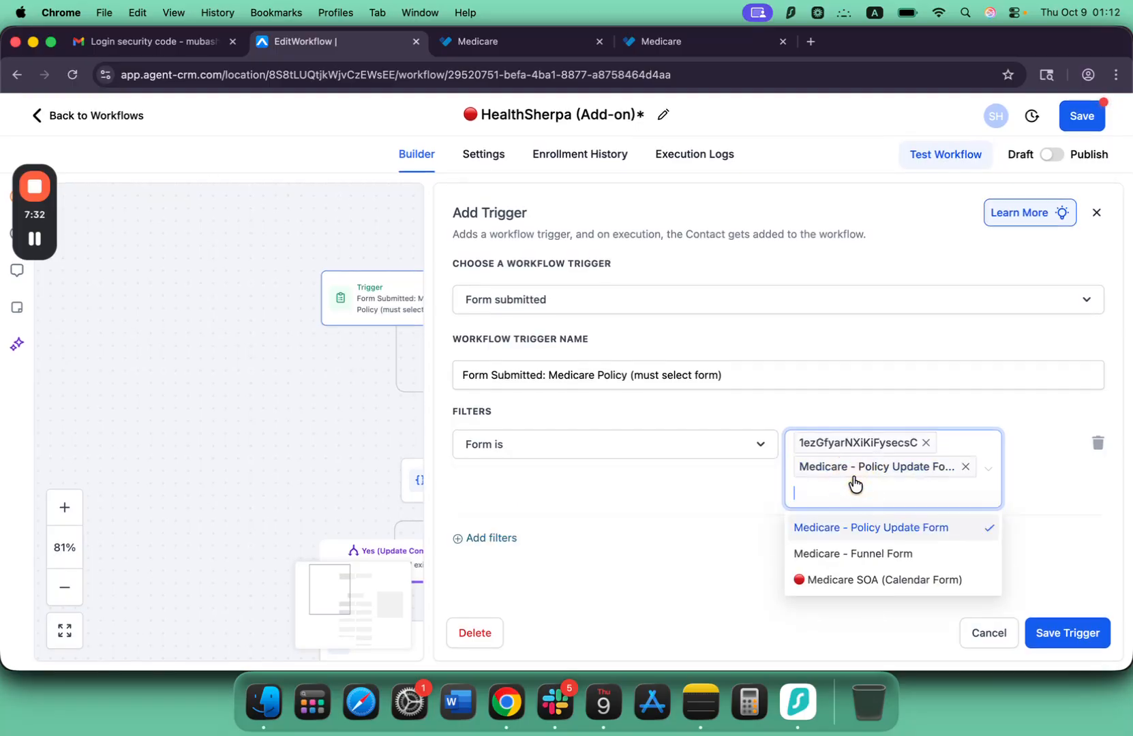
# Remove the imported form ID from the trigger's form filter and save the trigger.
pyautogui.click(927, 443)
pyautogui.click(720, 542)
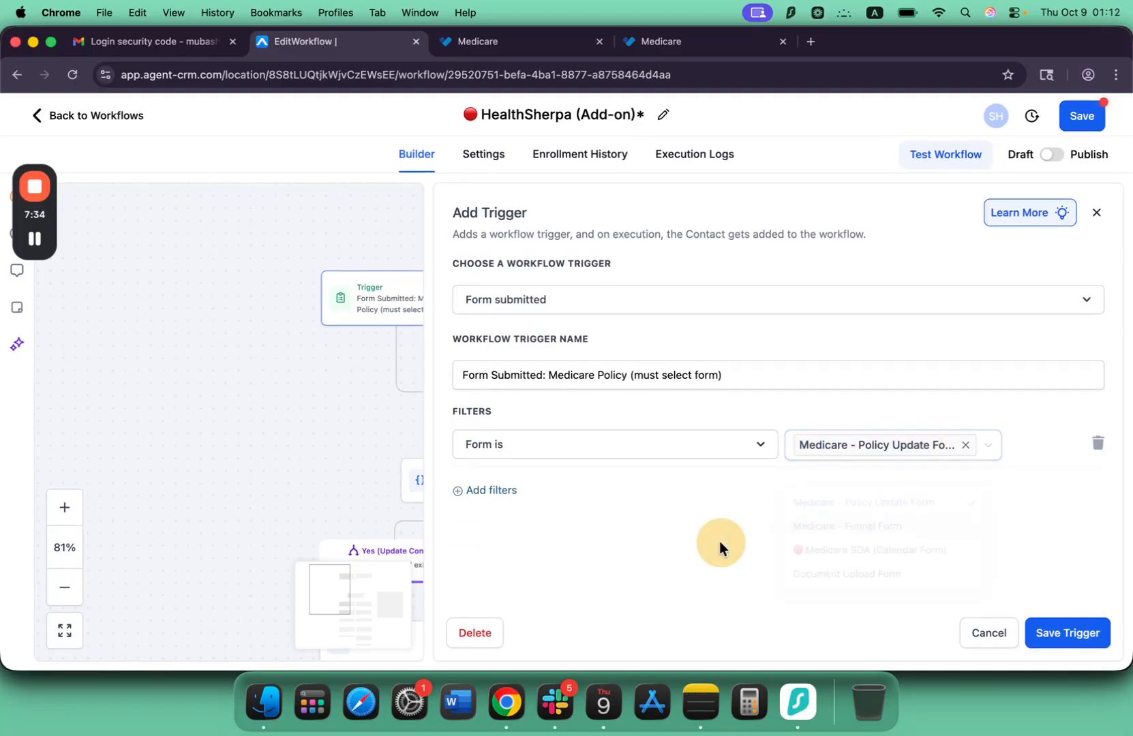
pyautogui.click(1067, 633)
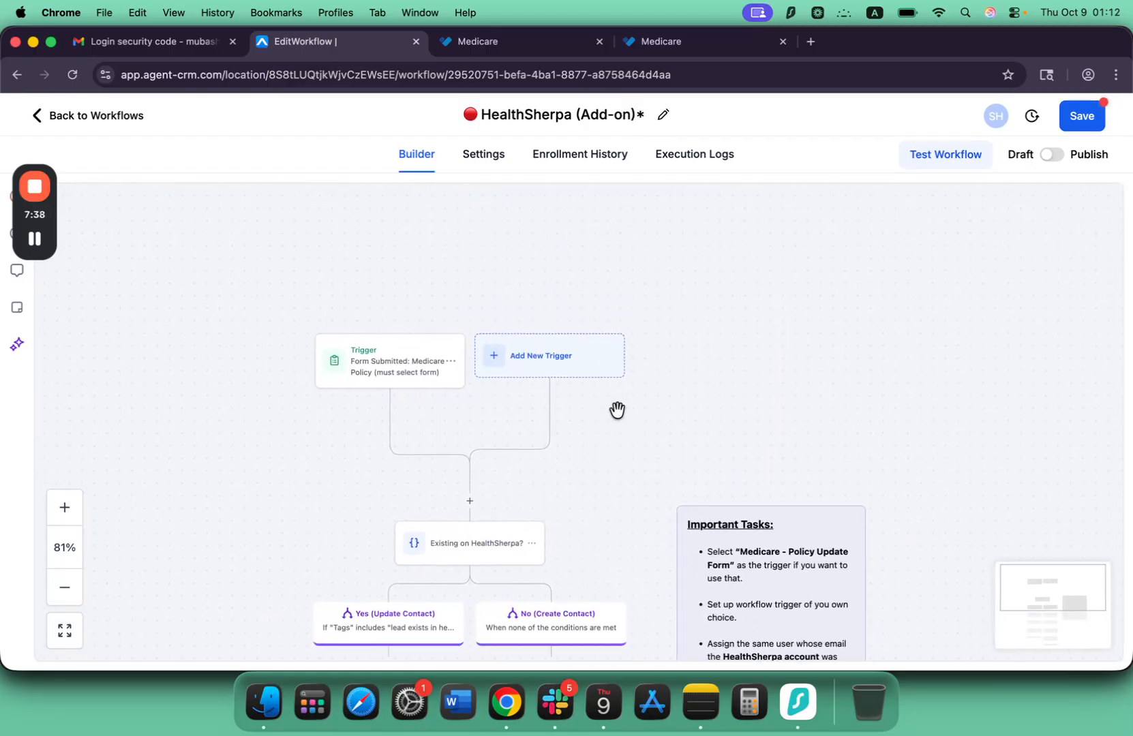
# Add a second workflow trigger of the type Contact Changed.
pyautogui.scroll(1, 503, 440)
pyautogui.scroll(-1, 502, 442)
pyautogui.scroll(1, 501, 442)
pyautogui.scroll(1, 502, 442)
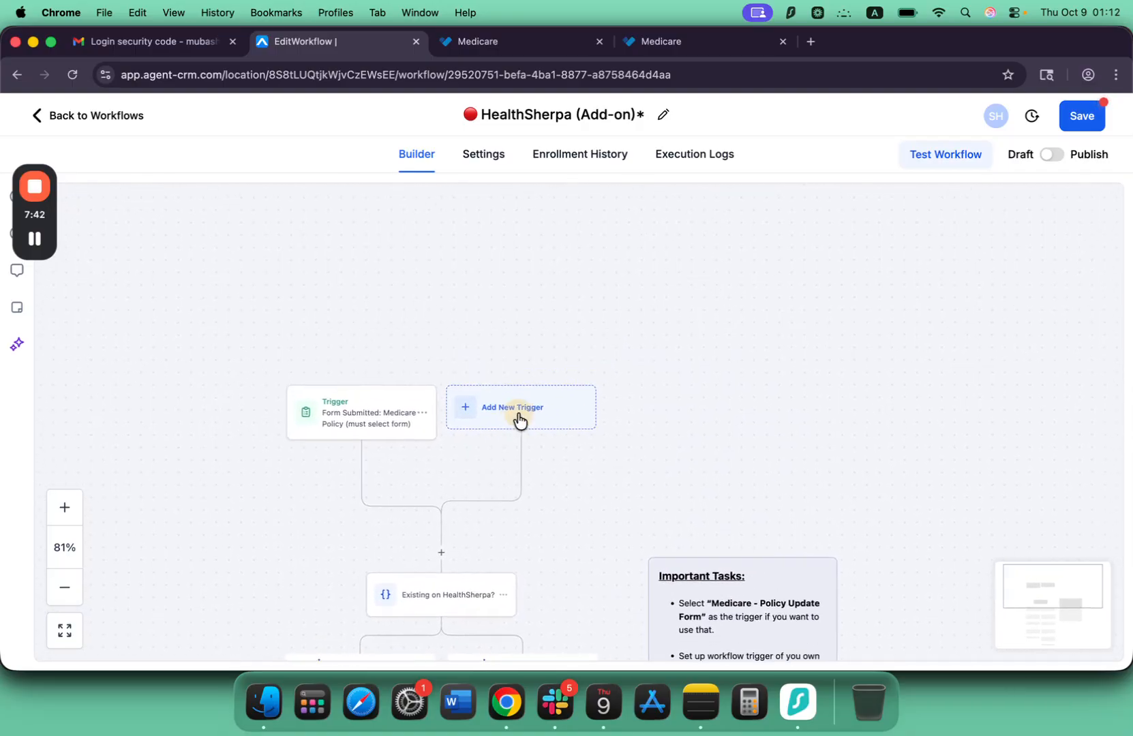
pyautogui.click(519, 420)
pyautogui.scroll(-2, 837, 369)
pyautogui.scroll(2, 838, 369)
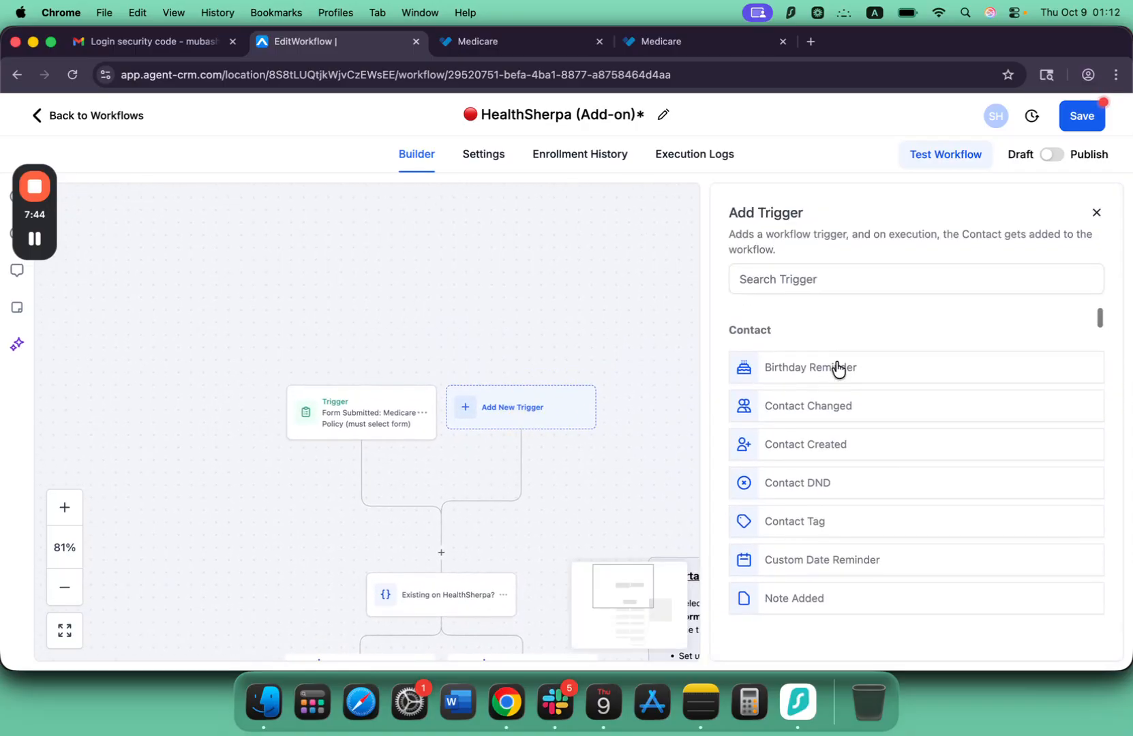
pyautogui.click(788, 409)
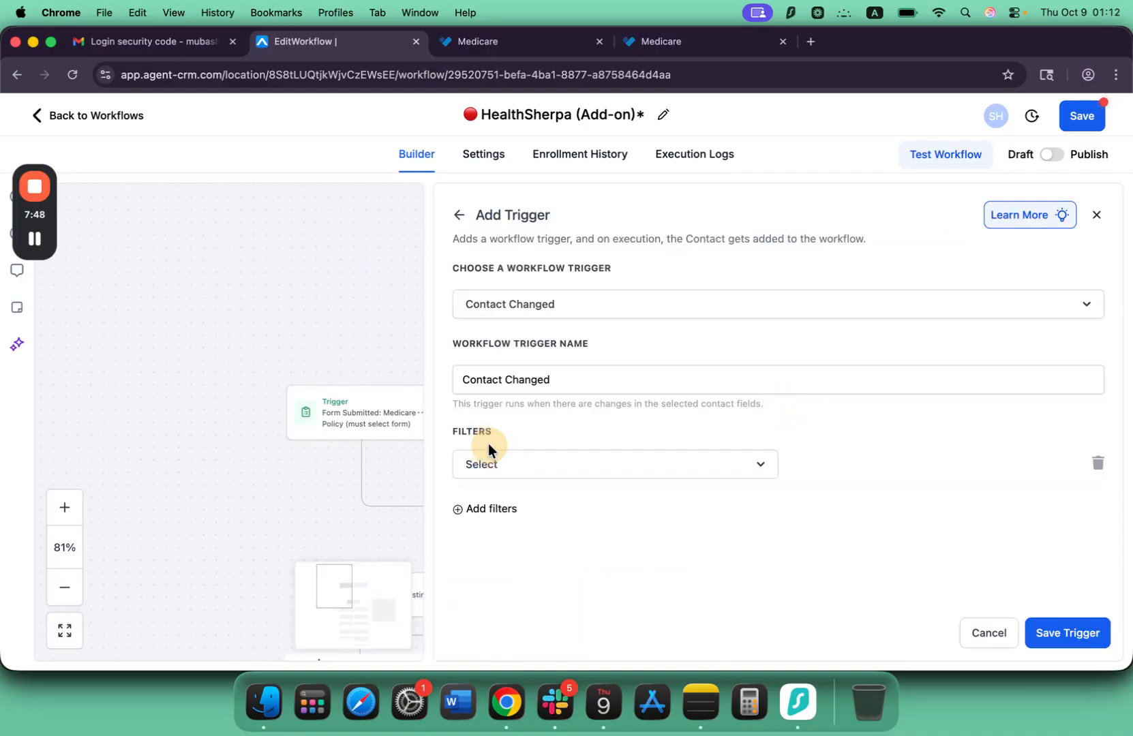
# Set the Contact Changed trigger's filter field to the custom field Medicare - Part A Start Date.
pyautogui.click(628, 469)
pyautogui.scroll(-3, 751, 347)
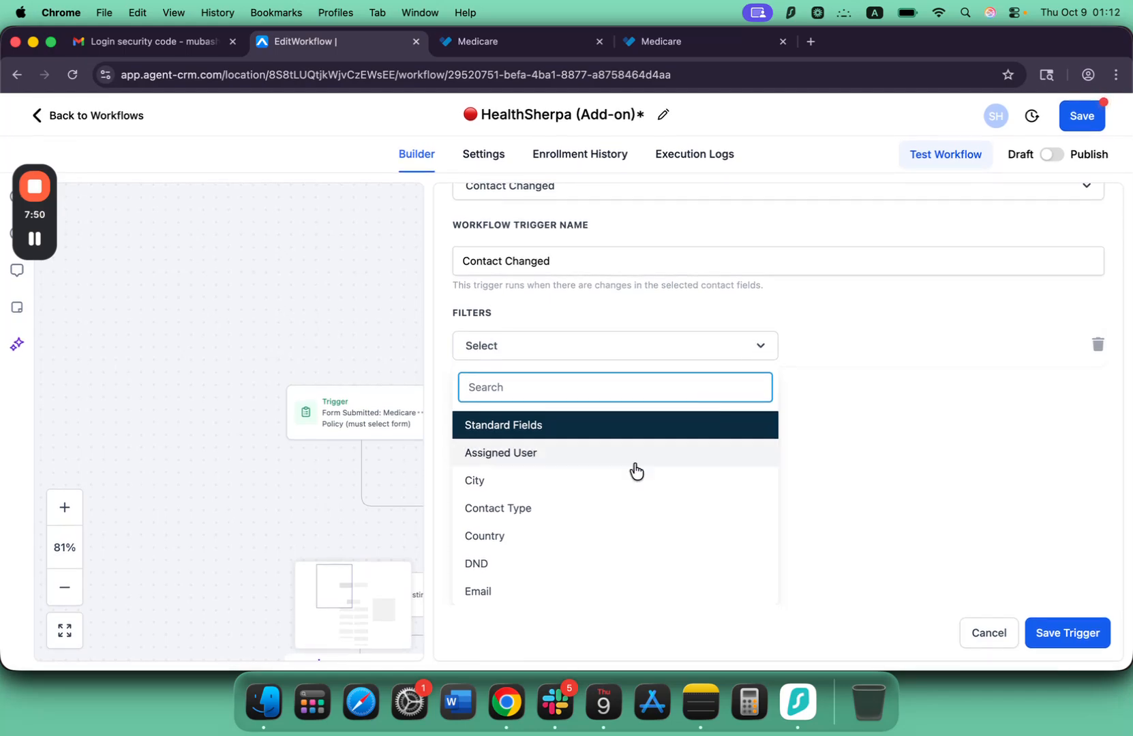
pyautogui.scroll(-1, 614, 491)
pyautogui.scroll(-1, 580, 539)
pyautogui.scroll(-1, 537, 626)
pyautogui.scroll(-6, 498, 569)
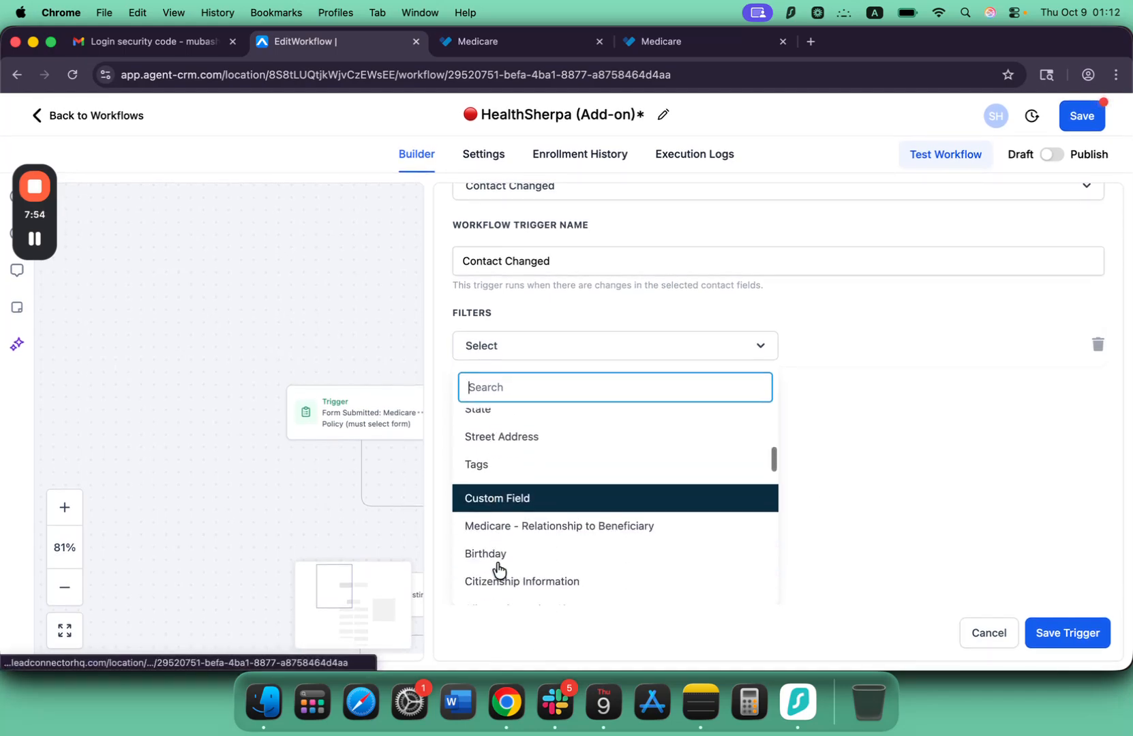
pyautogui.scroll(-5, 498, 569)
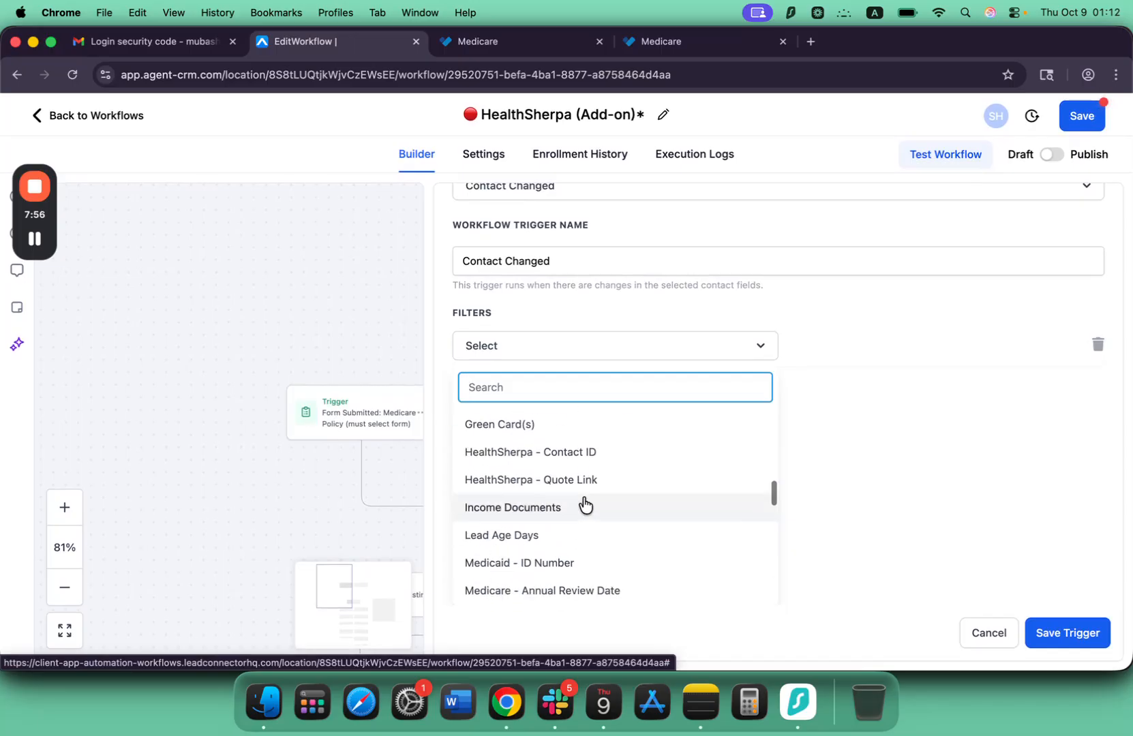
pyautogui.scroll(-3, 577, 510)
pyautogui.scroll(-3, 577, 510)
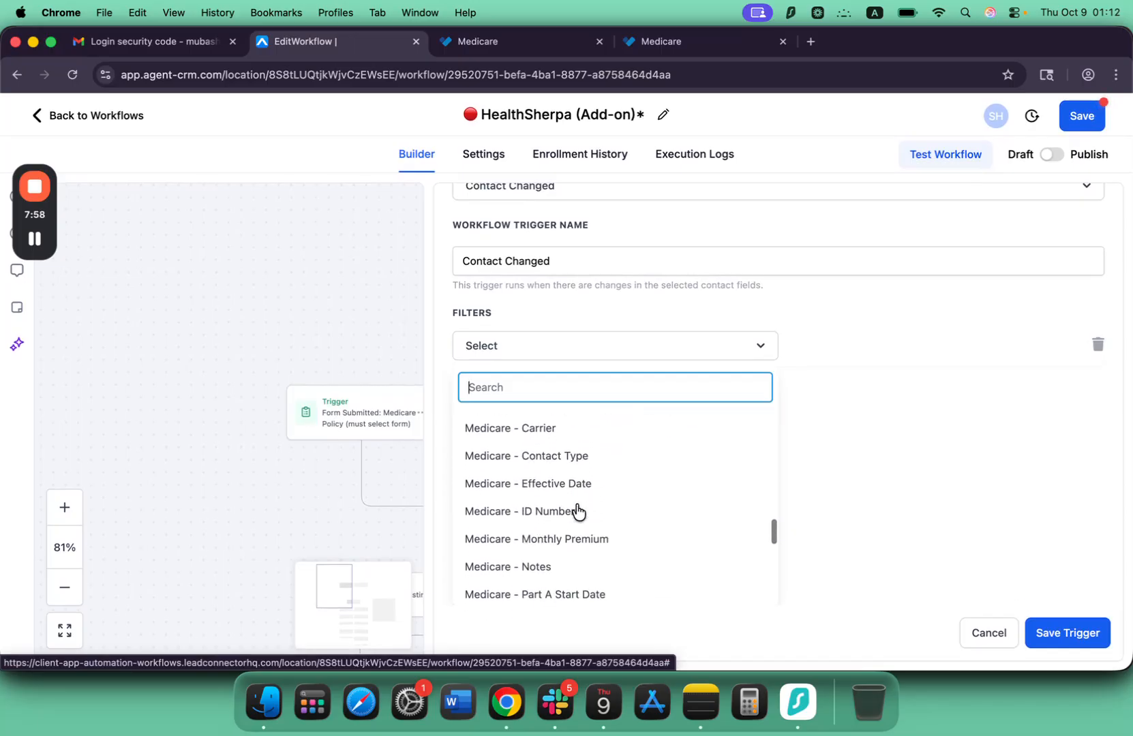
pyautogui.scroll(-2, 538, 574)
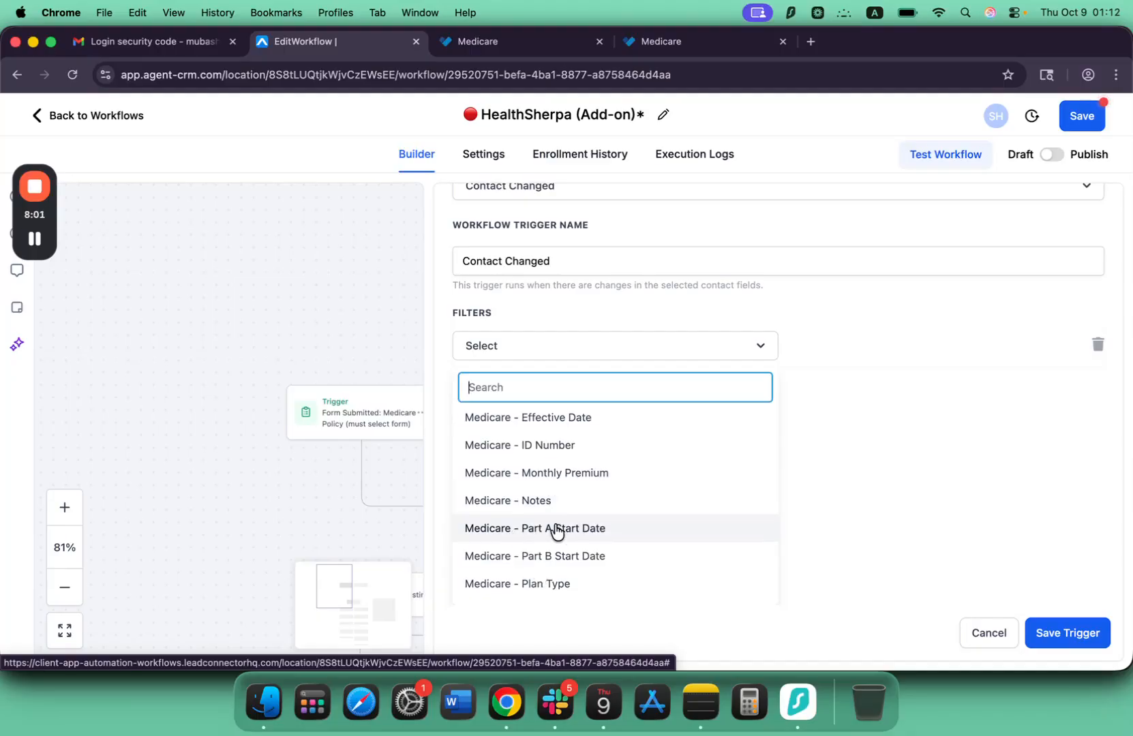
pyautogui.click(546, 530)
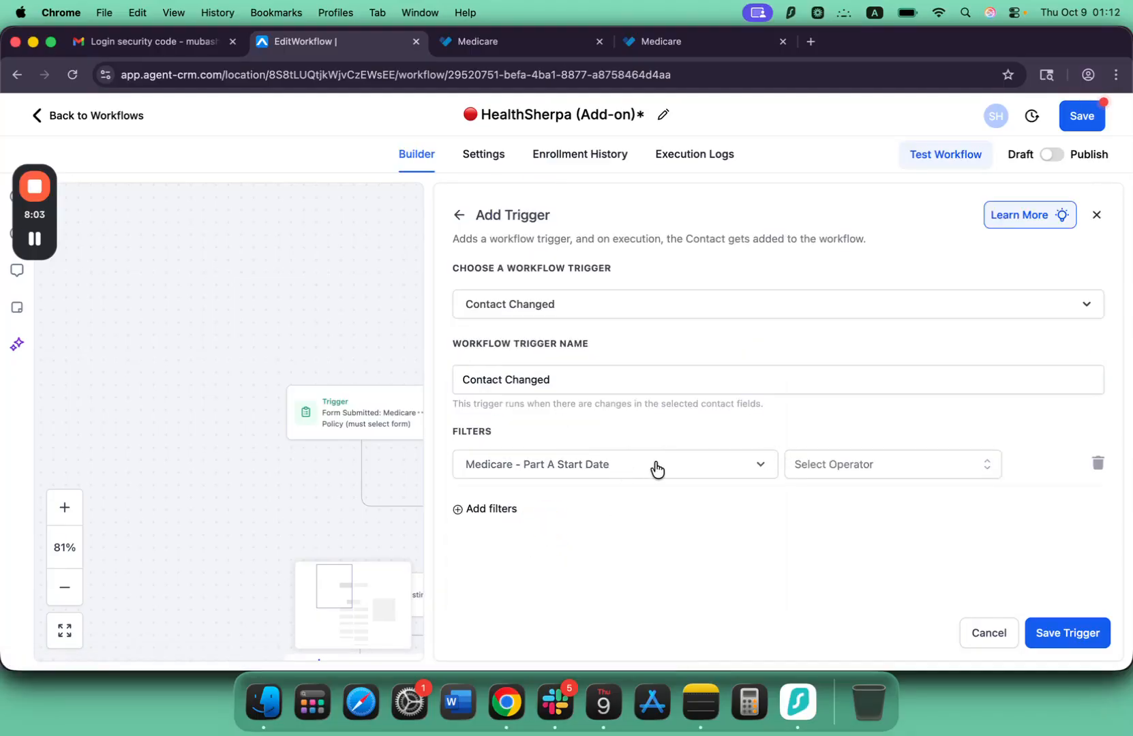
# Set the filter's operator to Has changed and save the Contact Changed trigger.
pyautogui.click(804, 464)
pyautogui.click(824, 502)
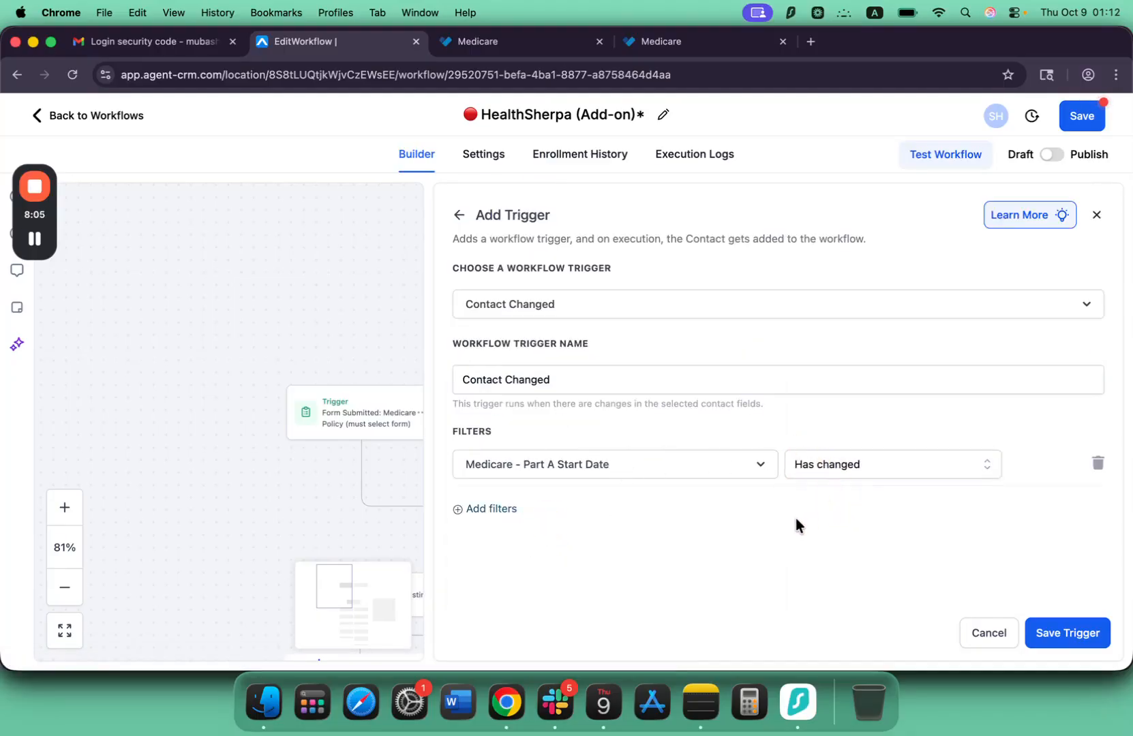
pyautogui.click(1087, 634)
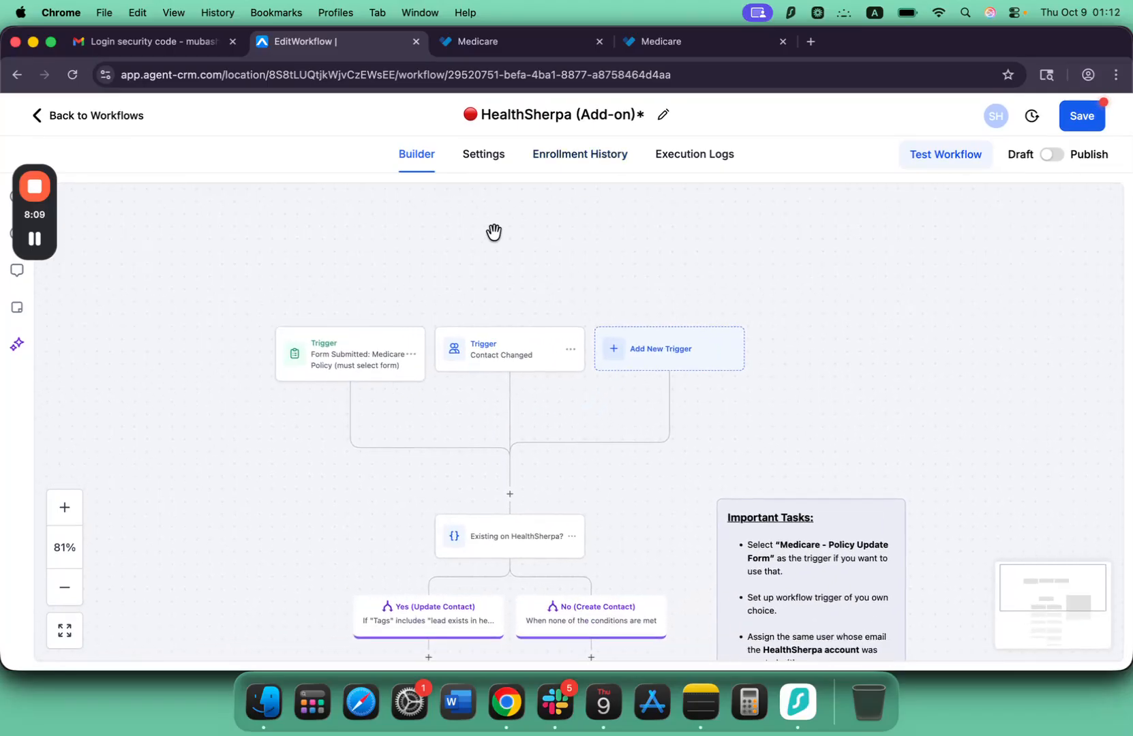
# Review both branches' Assign to user actions, check the account email in HealthSherpa's settings, and return to the workflow.
pyautogui.scroll(-1, 495, 248)
pyautogui.scroll(-2, 613, 228)
pyautogui.scroll(1, 617, 229)
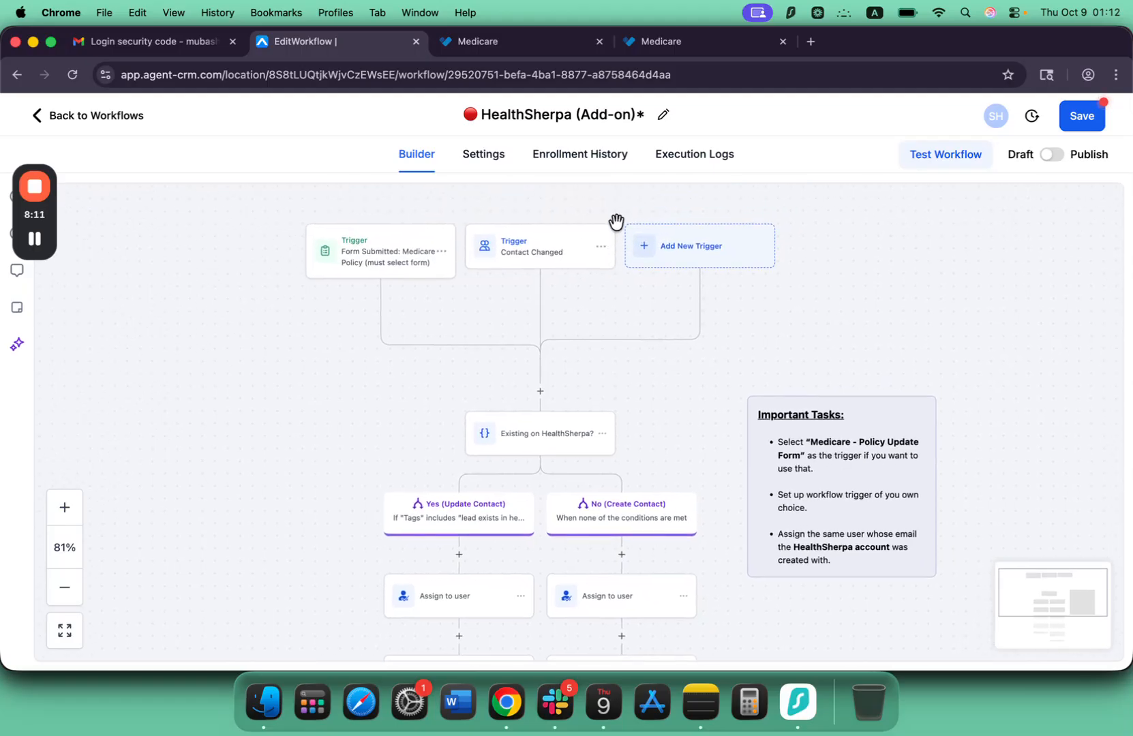
pyautogui.scroll(-5, 506, 304)
pyautogui.scroll(-5, 598, 547)
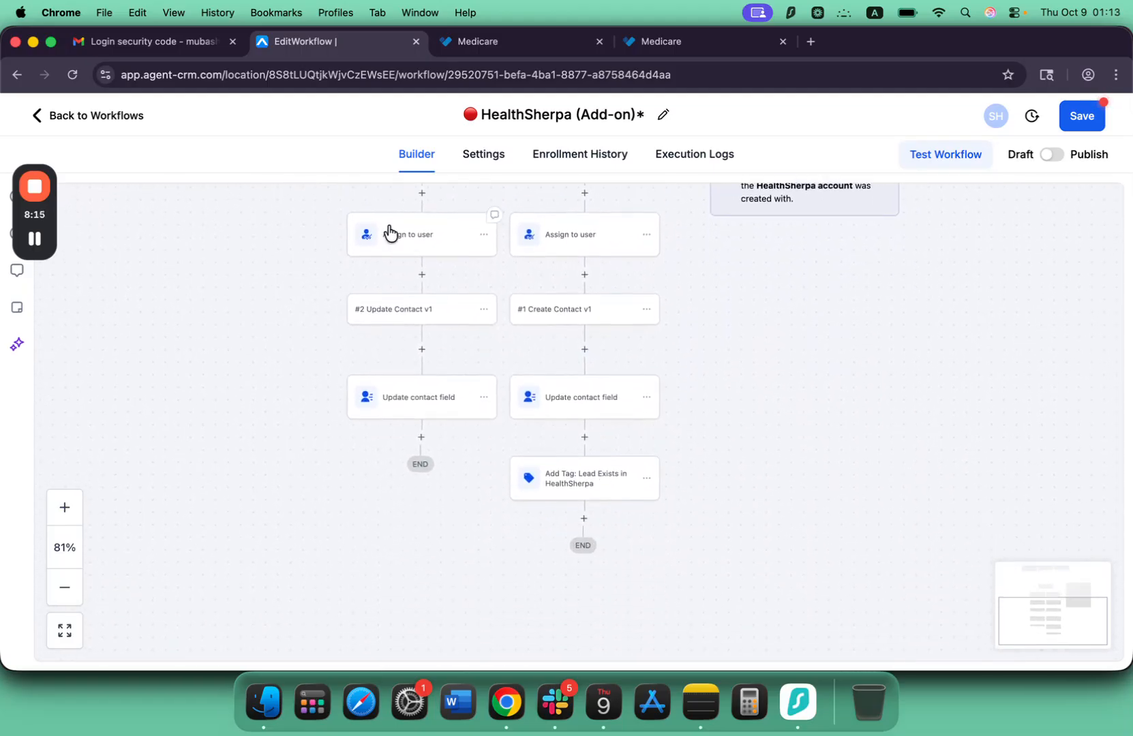
pyautogui.click(473, 42)
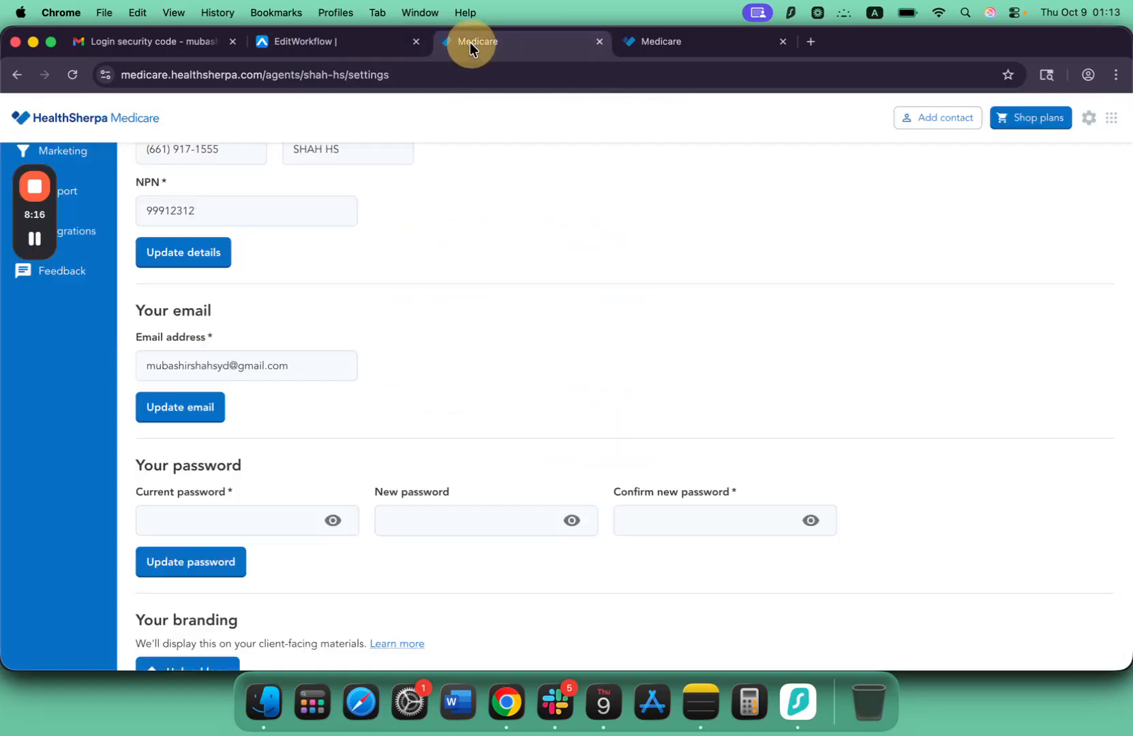
pyautogui.click(410, 37)
# Review the workflow from its triggers through the ends of the Yes (Update Contact) and No (Create Contact) branches.
pyautogui.scroll(5, 604, 372)
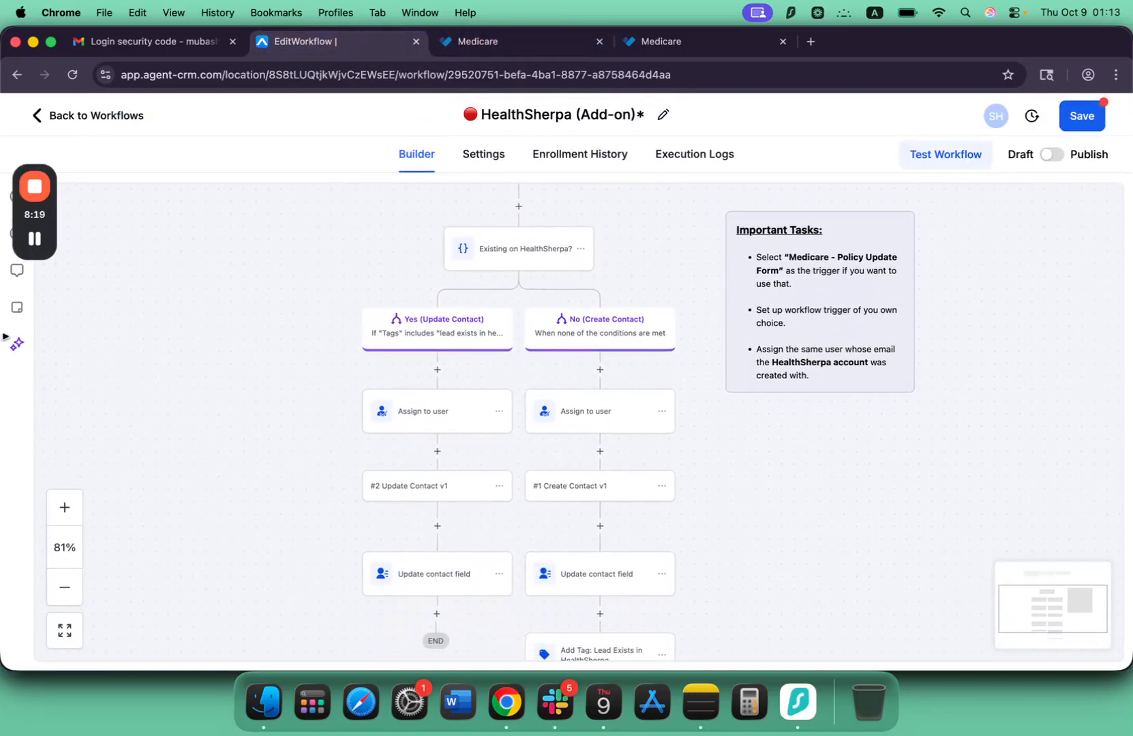
pyautogui.scroll(4, 460, 282)
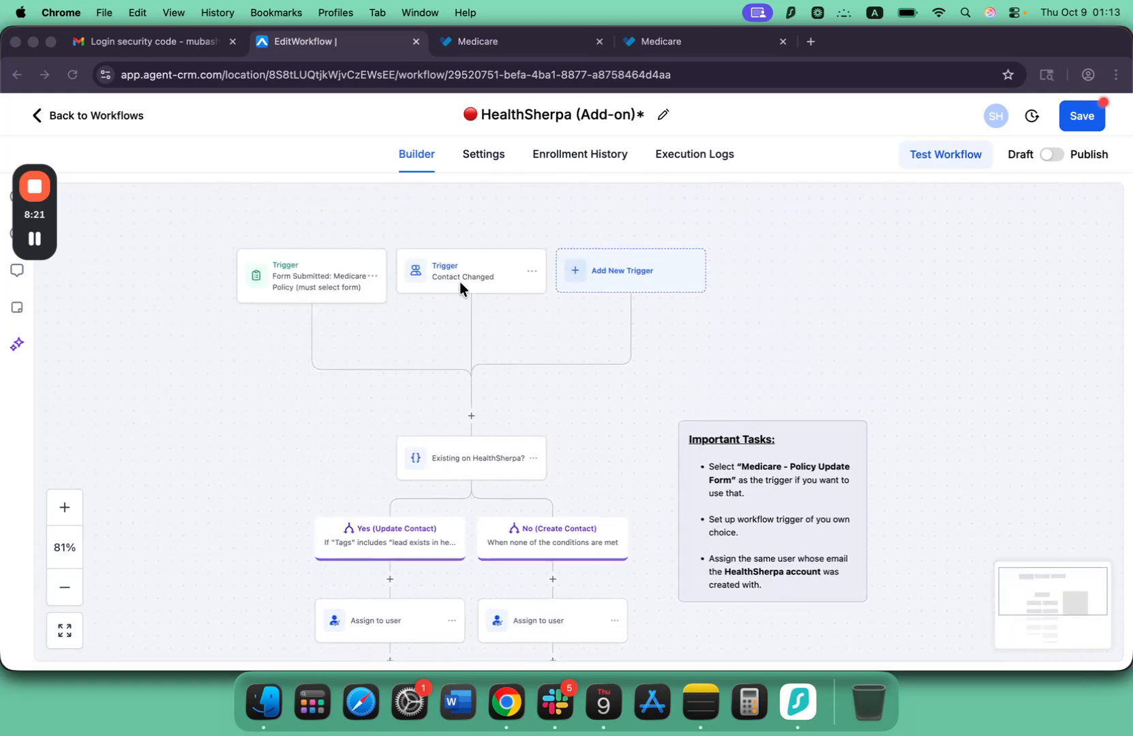
pyautogui.scroll(-3, 463, 495)
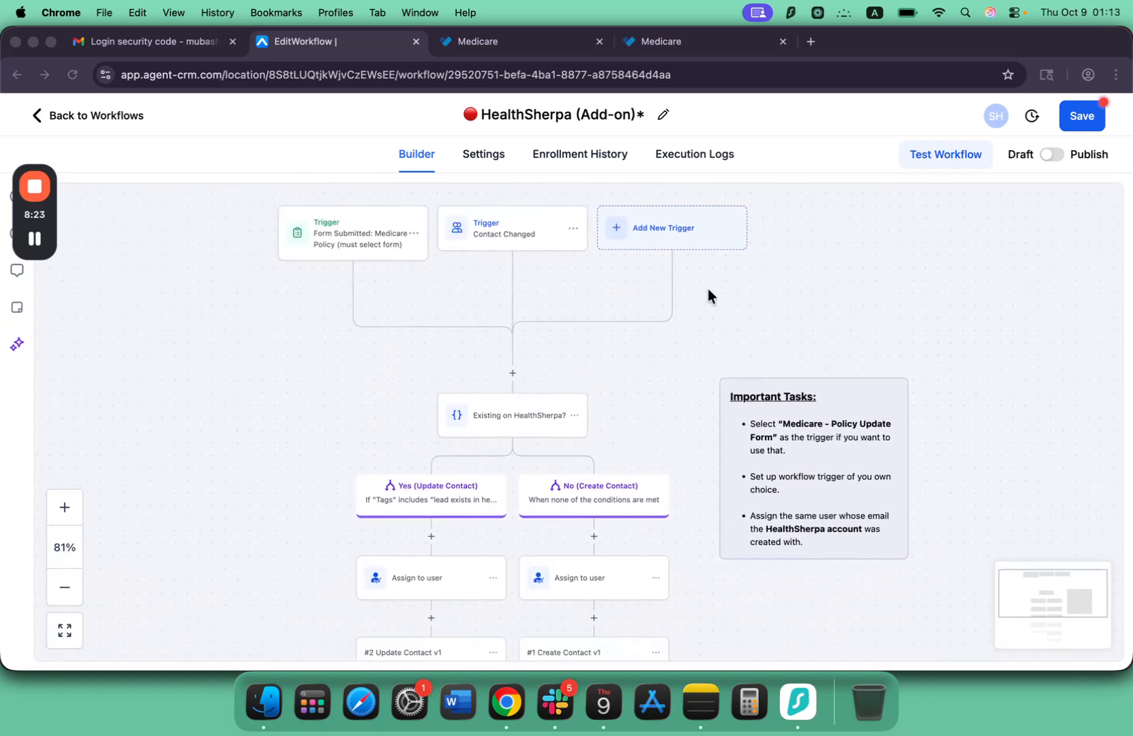
pyautogui.scroll(2, 685, 317)
pyautogui.scroll(-4, 670, 303)
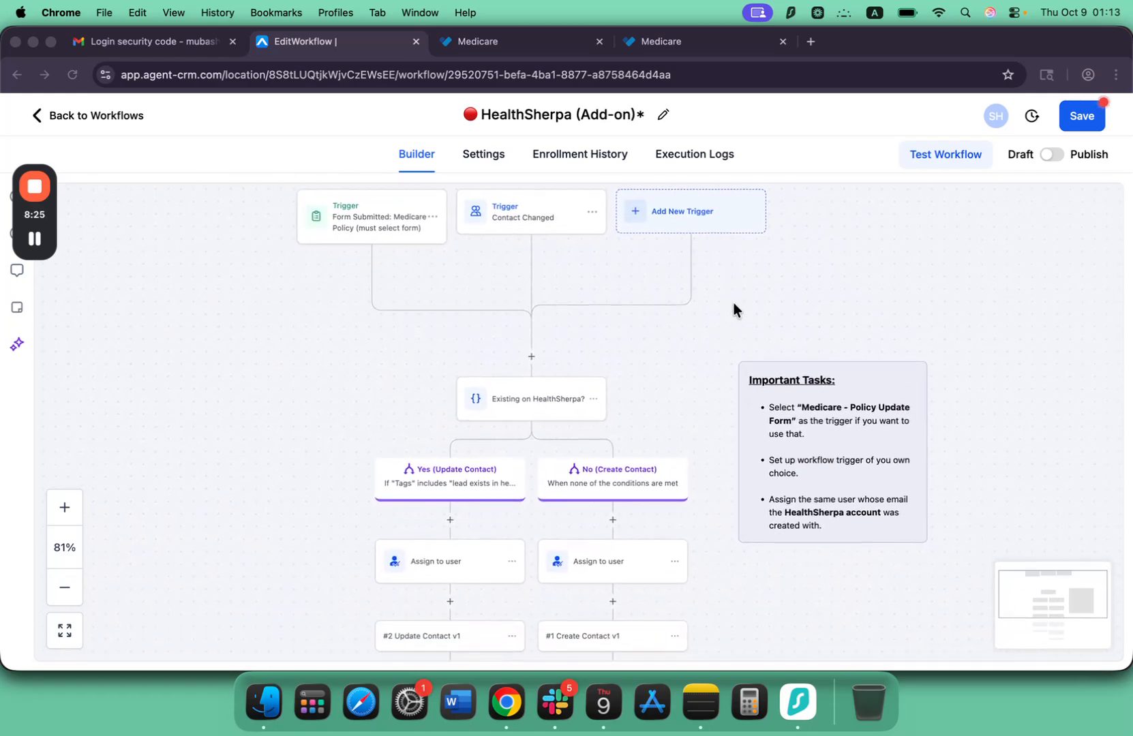
pyautogui.scroll(-5, 637, 394)
pyautogui.hscroll(6, 638, 395)
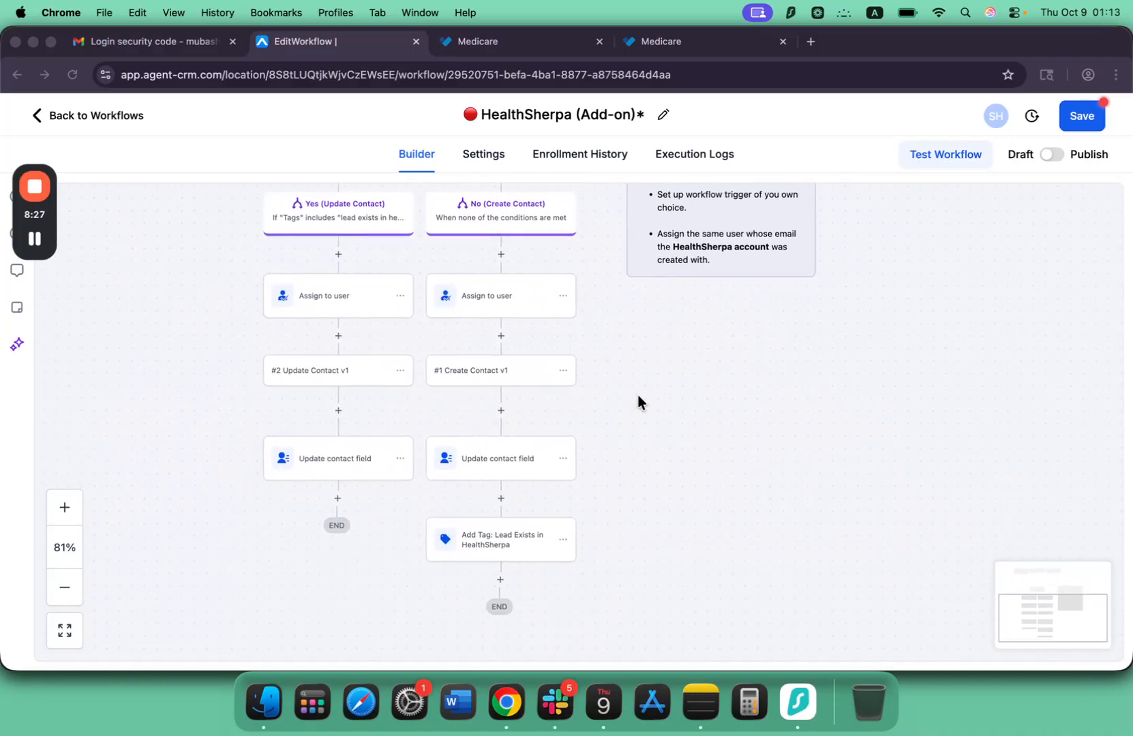
pyautogui.scroll(-2, 638, 394)
pyautogui.hscroll(-2, 637, 395)
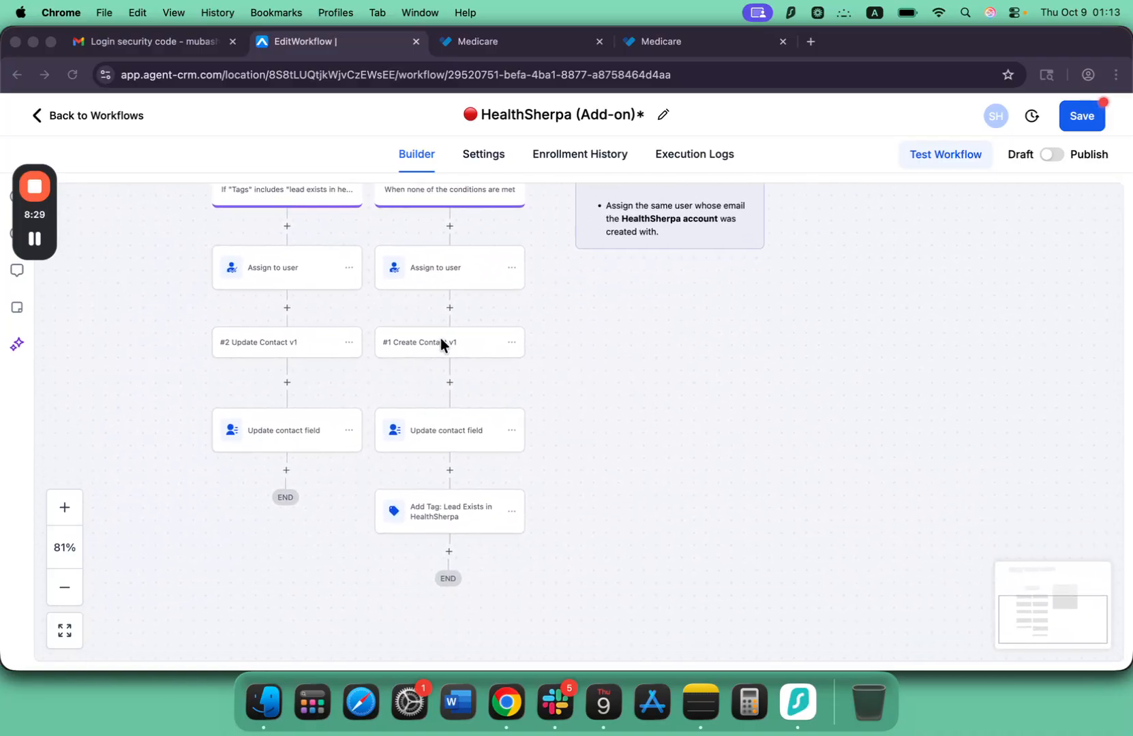
# Open the No branch's Create Contact v1 action and review its type, name, birth date, sex, phone and email mappings.
pyautogui.click(441, 340)
pyautogui.click(440, 342)
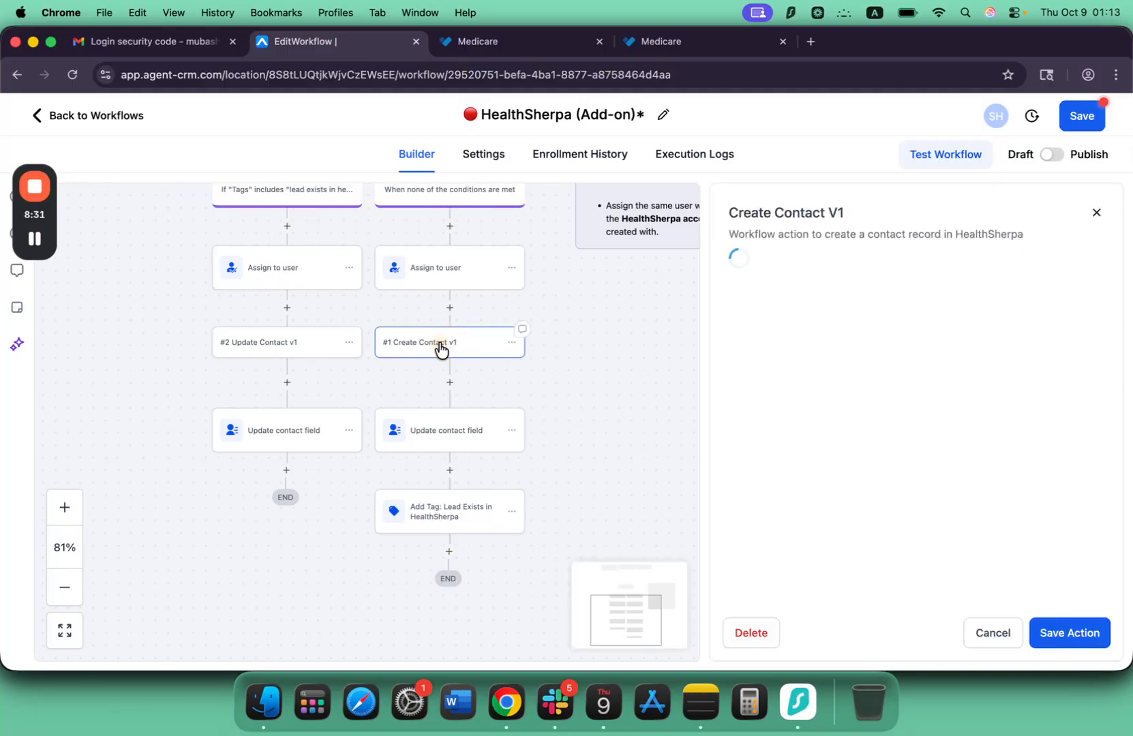
pyautogui.scroll(-3, 857, 386)
pyautogui.scroll(2, 824, 372)
pyautogui.scroll(-3, 824, 372)
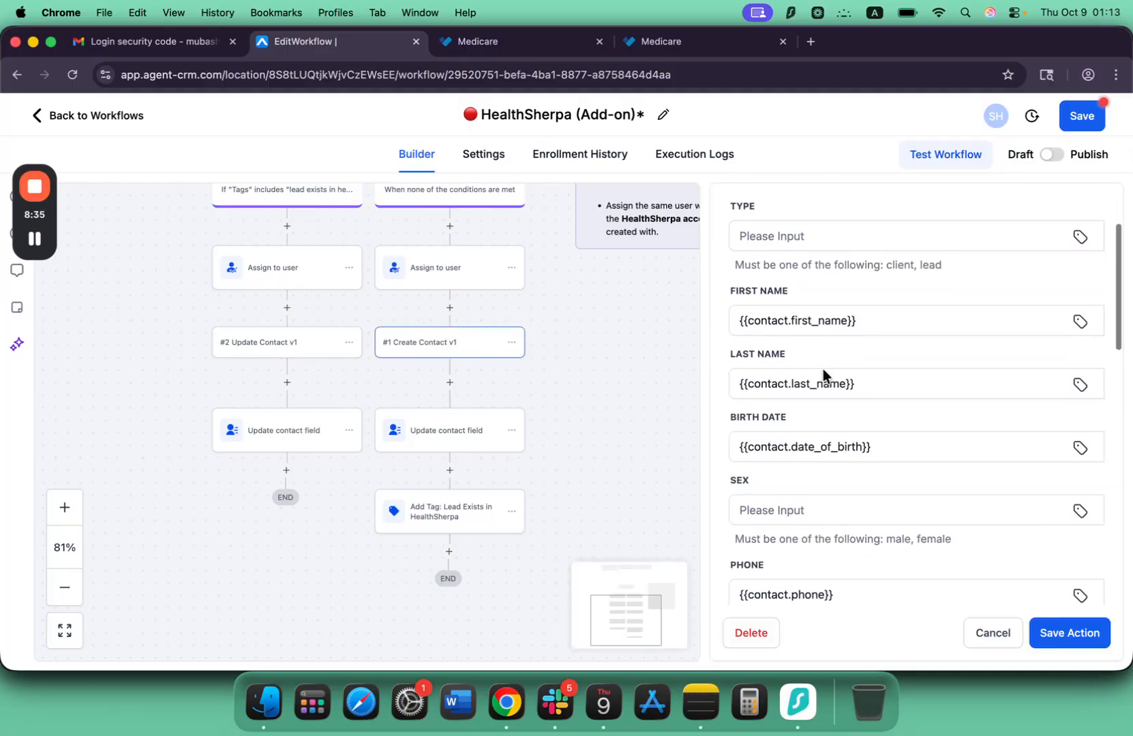
pyautogui.scroll(2, 824, 372)
pyautogui.scroll(-2, 799, 360)
pyautogui.scroll(3, 791, 409)
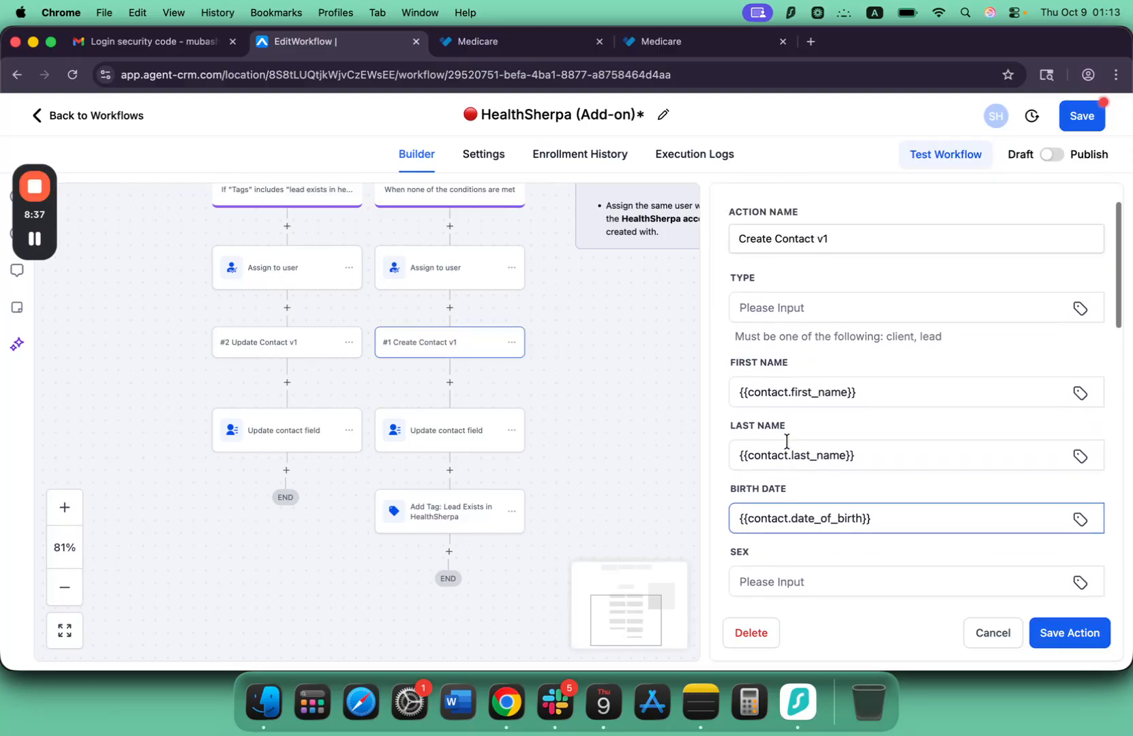
pyautogui.scroll(-1, 818, 382)
pyautogui.scroll(-1, 786, 371)
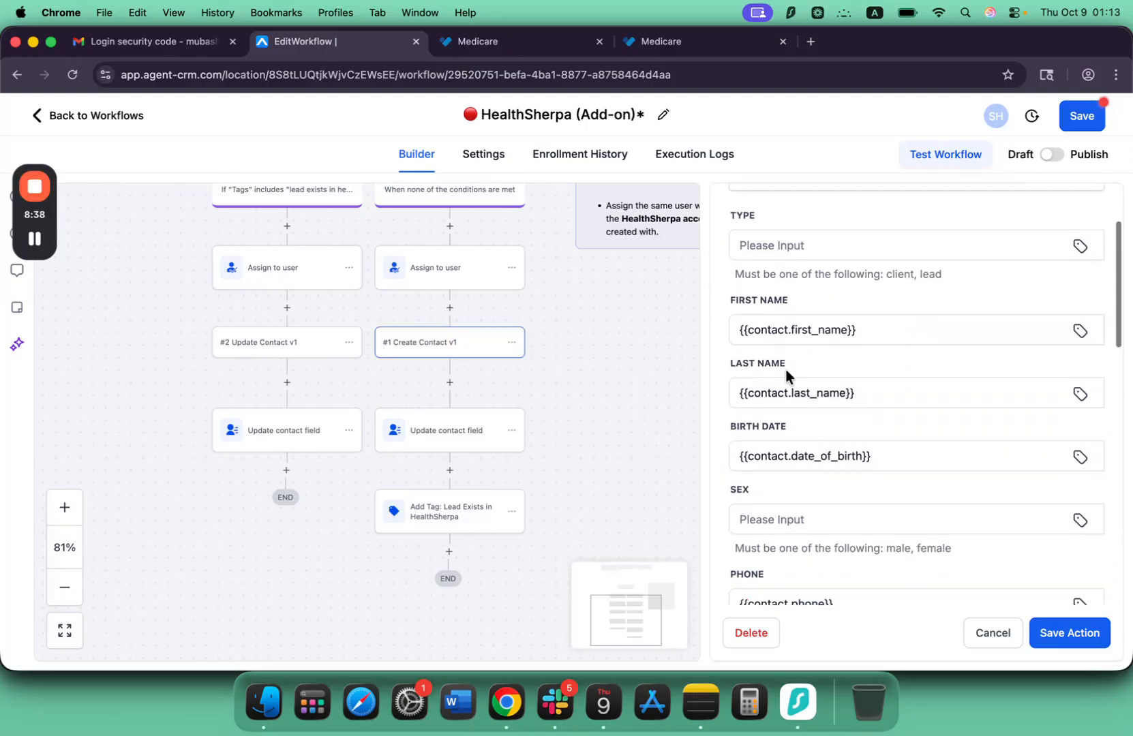
pyautogui.scroll(1, 764, 286)
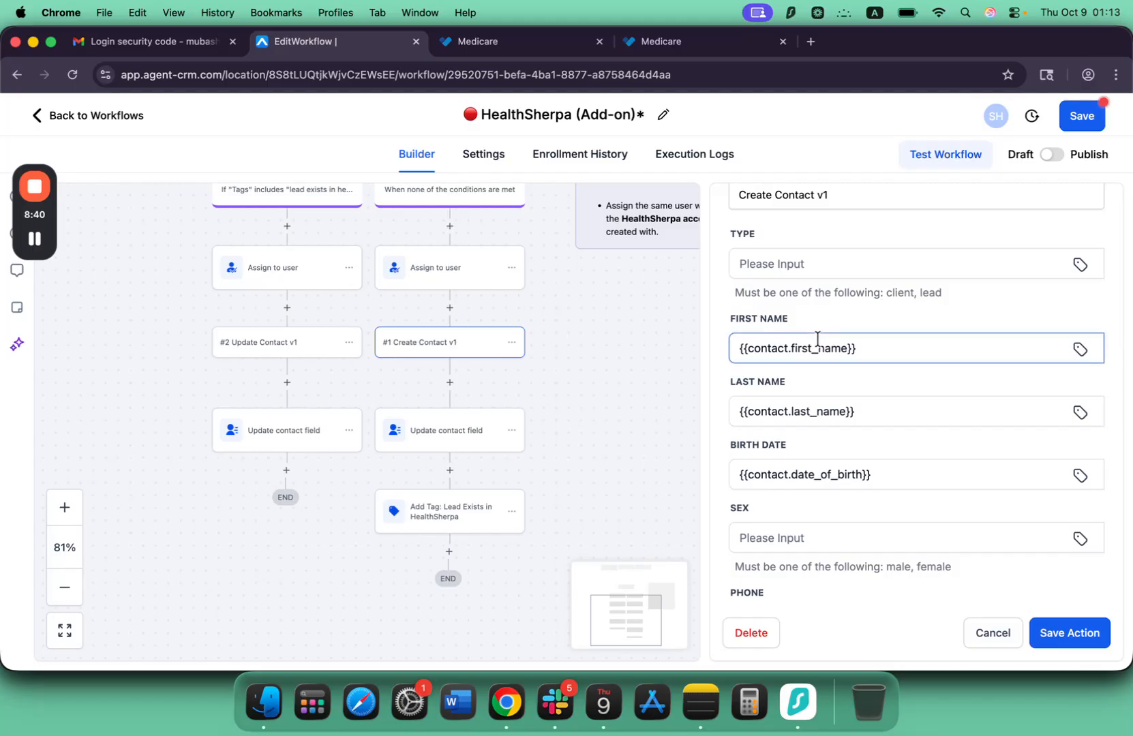
pyautogui.click(783, 408)
pyautogui.scroll(-3, 777, 416)
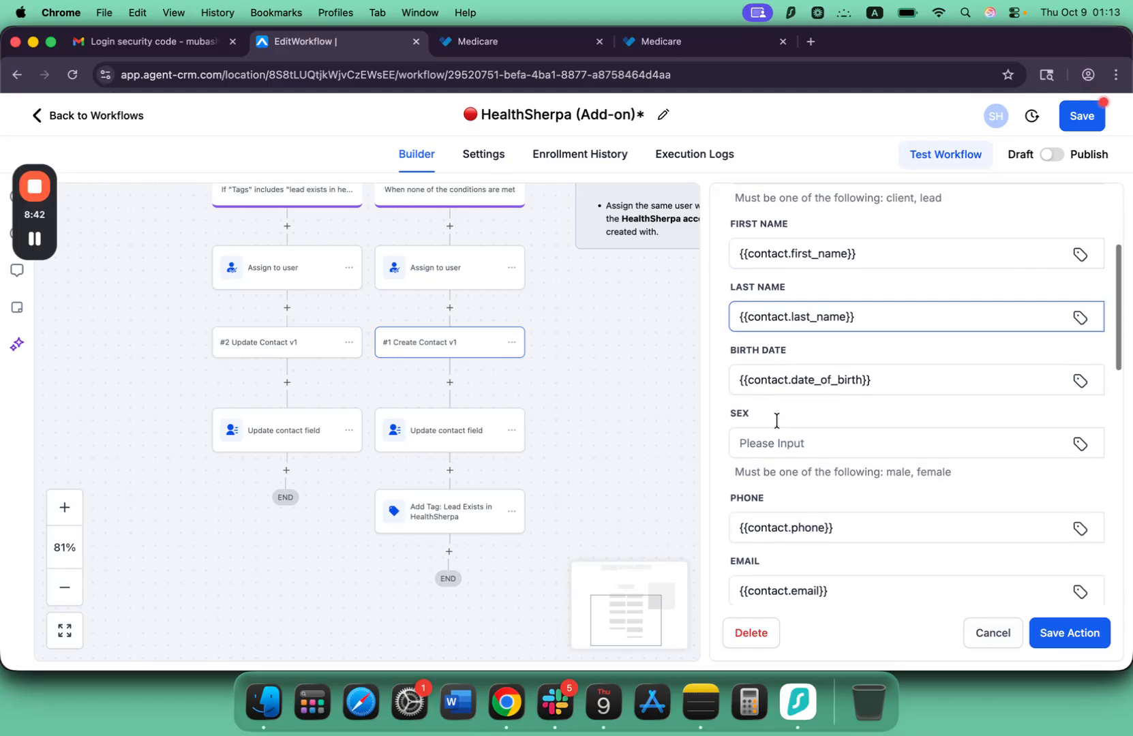
pyautogui.scroll(3, 775, 421)
pyautogui.scroll(-9, 921, 488)
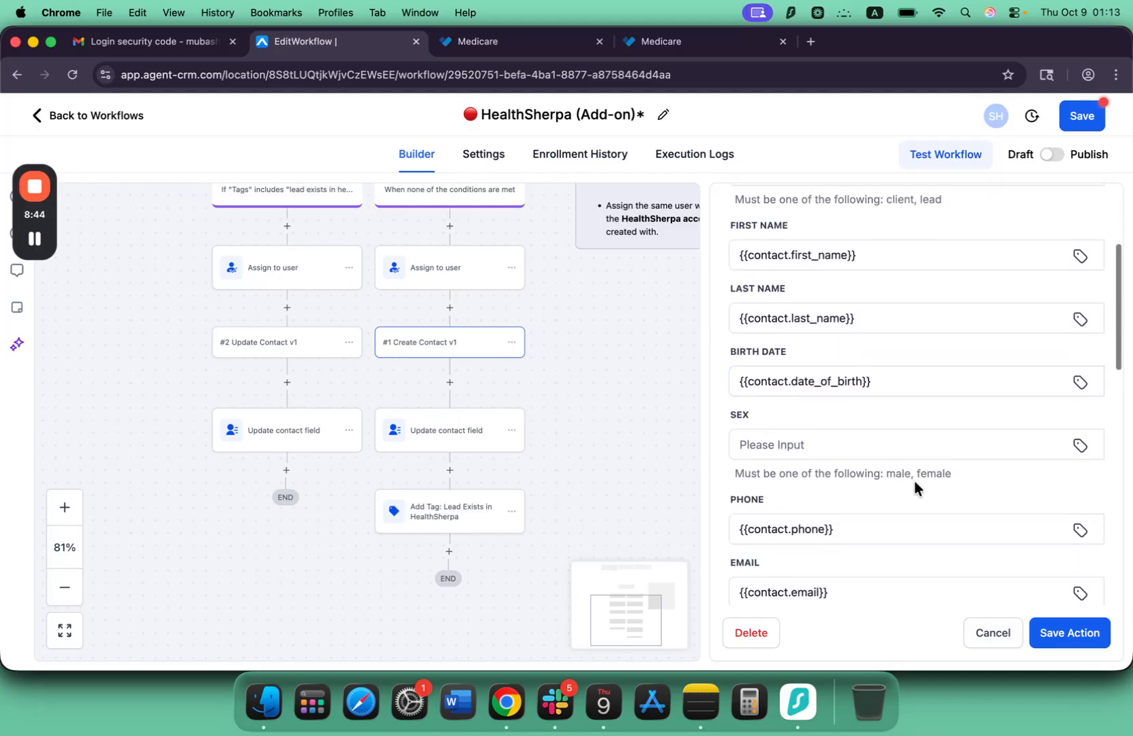
# Review the Create Contact v1 action's extra help, Medicaid, Medicare number and Part A and Part B effective date mappings.
pyautogui.scroll(-8, 917, 486)
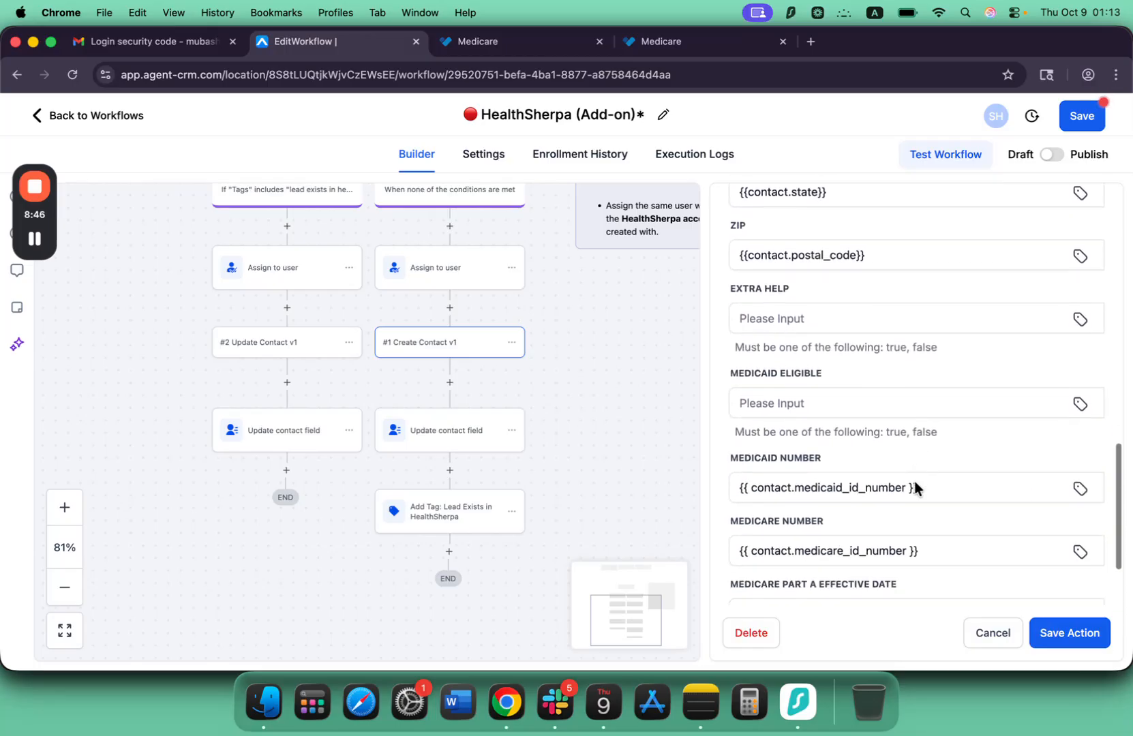
pyautogui.scroll(3, 837, 413)
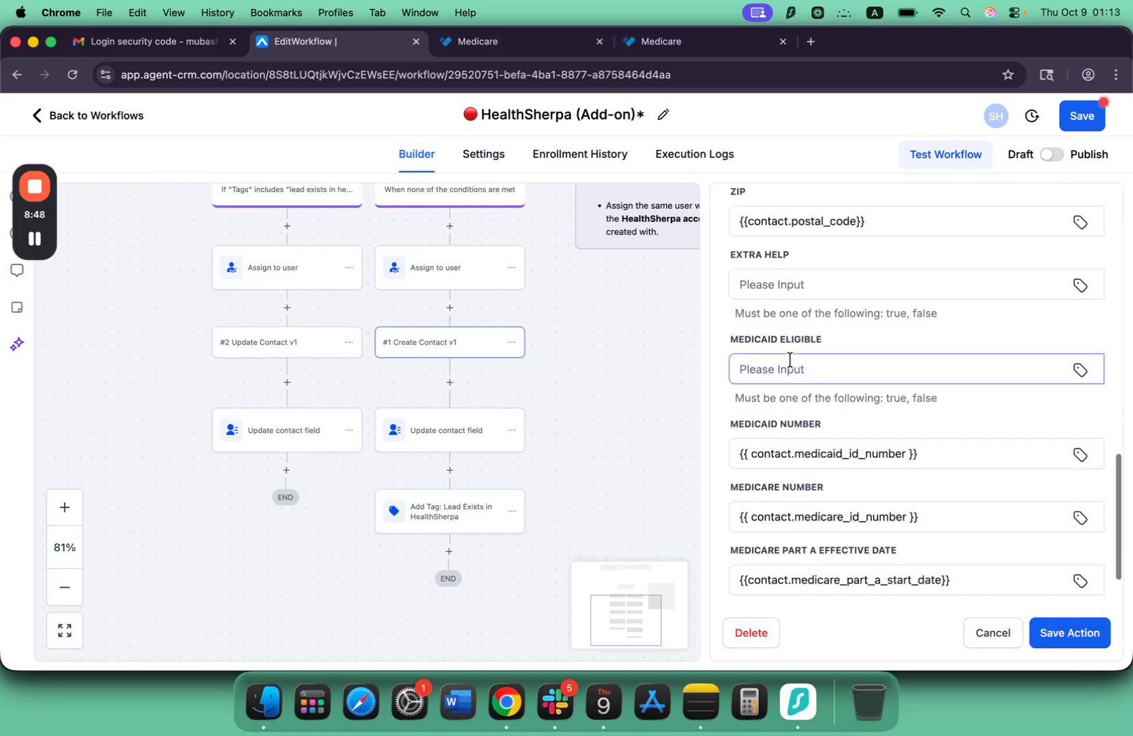
pyautogui.scroll(-3, 789, 360)
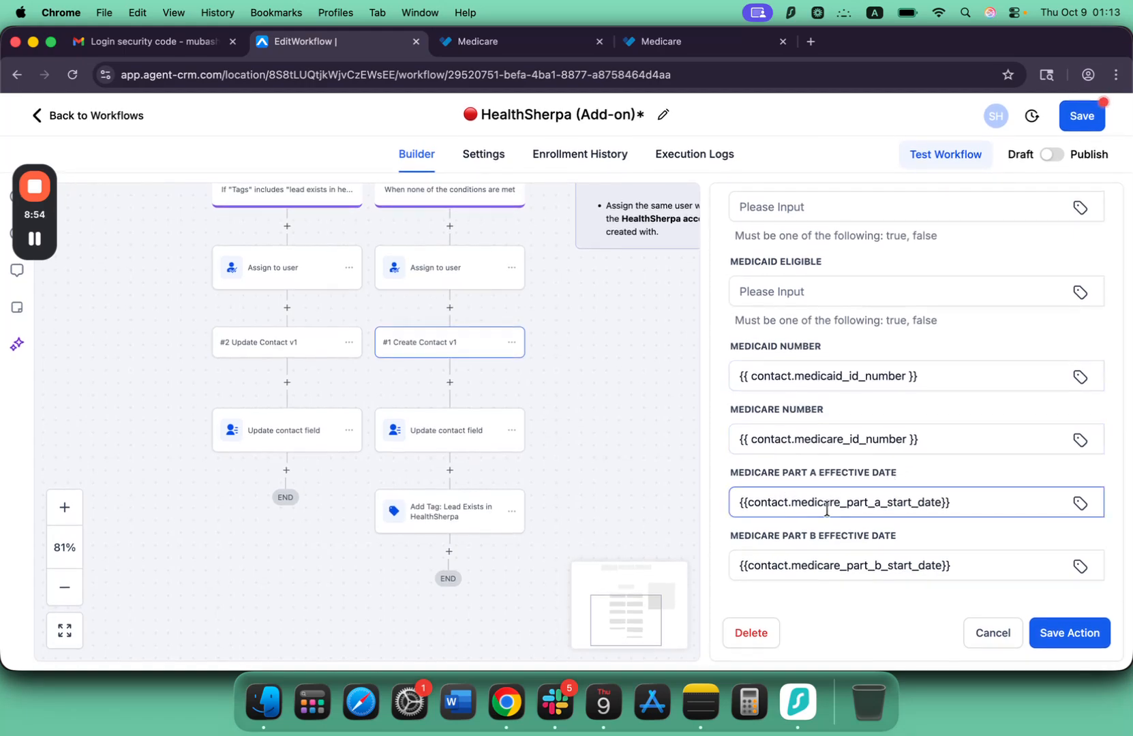
pyautogui.scroll(6, 814, 556)
pyautogui.scroll(10, 852, 448)
pyautogui.scroll(-15, 855, 448)
pyautogui.scroll(6, 854, 446)
pyautogui.scroll(6, 854, 447)
pyautogui.scroll(-14, 854, 447)
pyautogui.scroll(1, 862, 402)
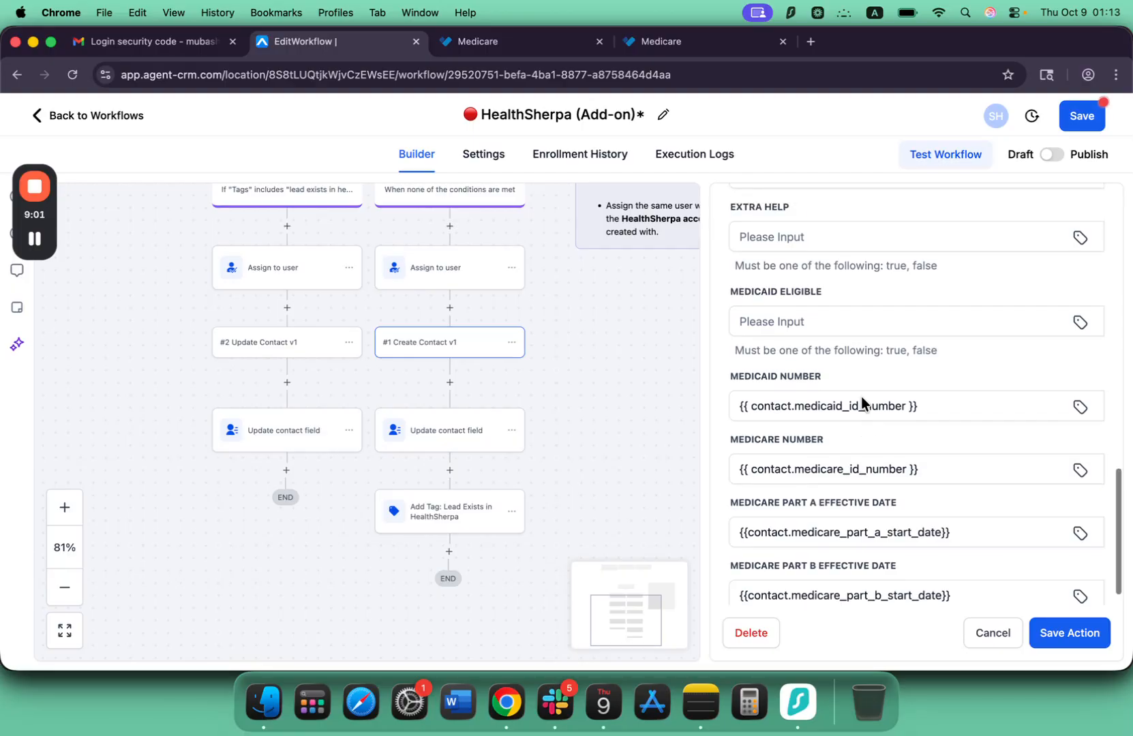
pyautogui.scroll(-1, 837, 458)
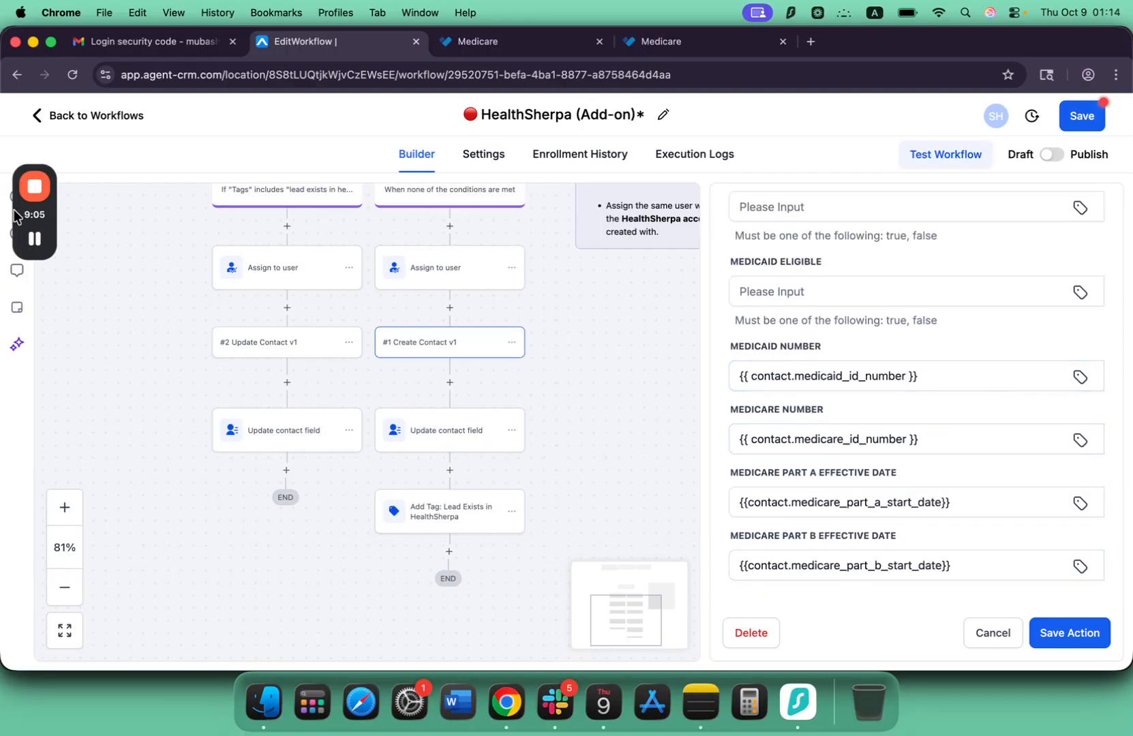
# Look over the complete workflow layout, including its triggers, the Existing on HealthSherpa? condition and the Important Tasks note.
pyautogui.click(35, 239)
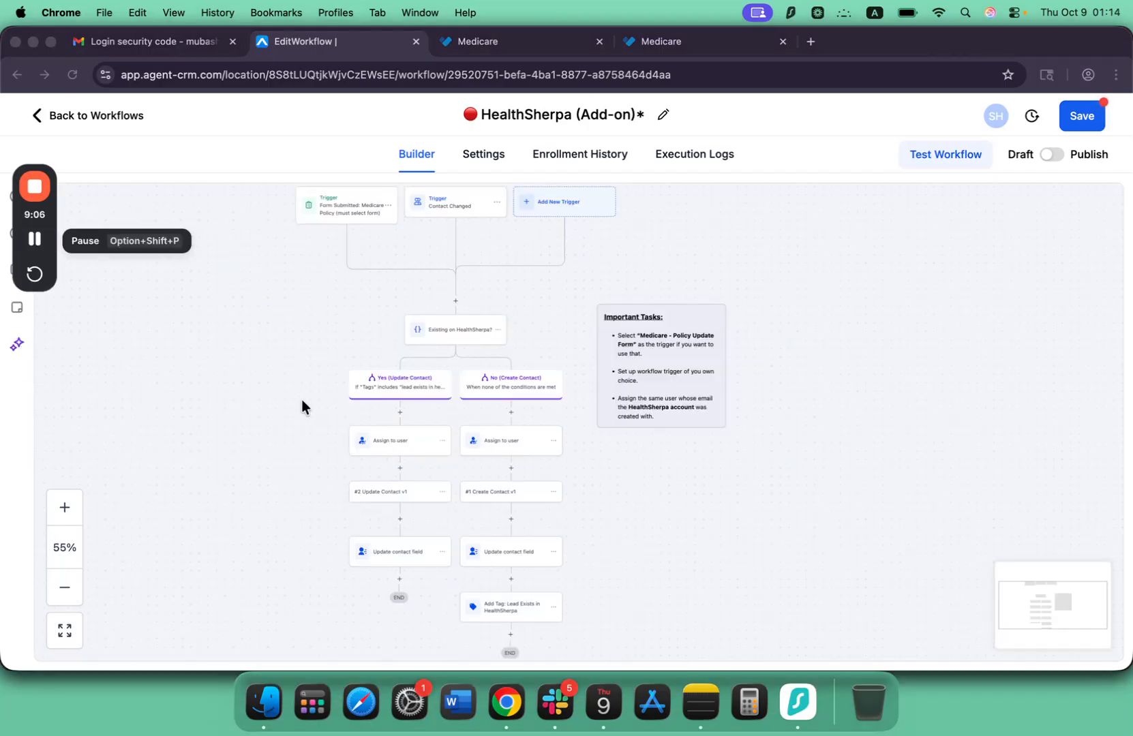
pyautogui.scroll(-1, 339, 442)
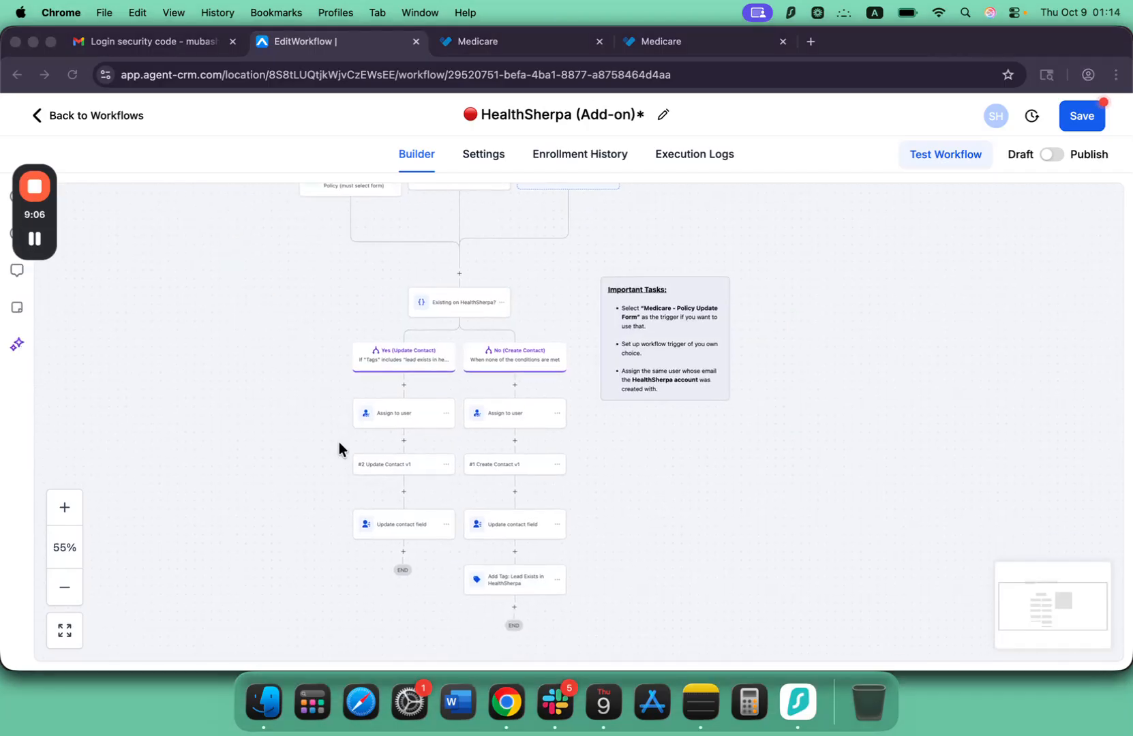
pyautogui.scroll(2, 338, 442)
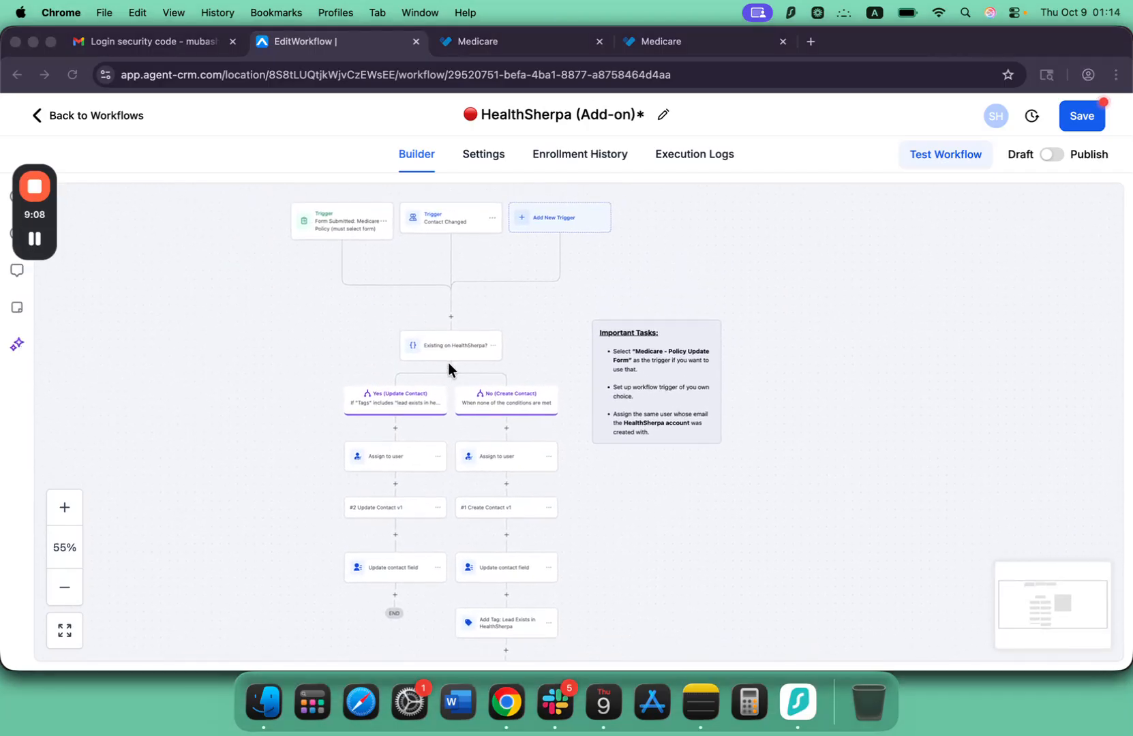
pyautogui.scroll(1, 448, 362)
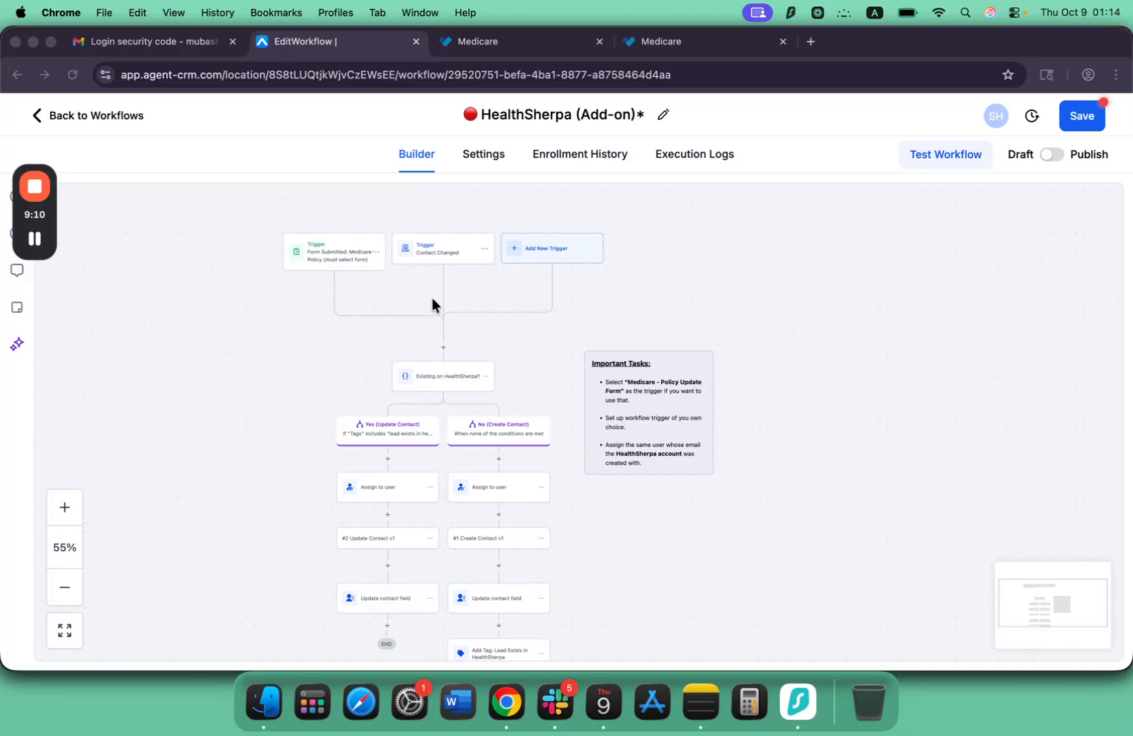
pyautogui.scroll(-2, 404, 398)
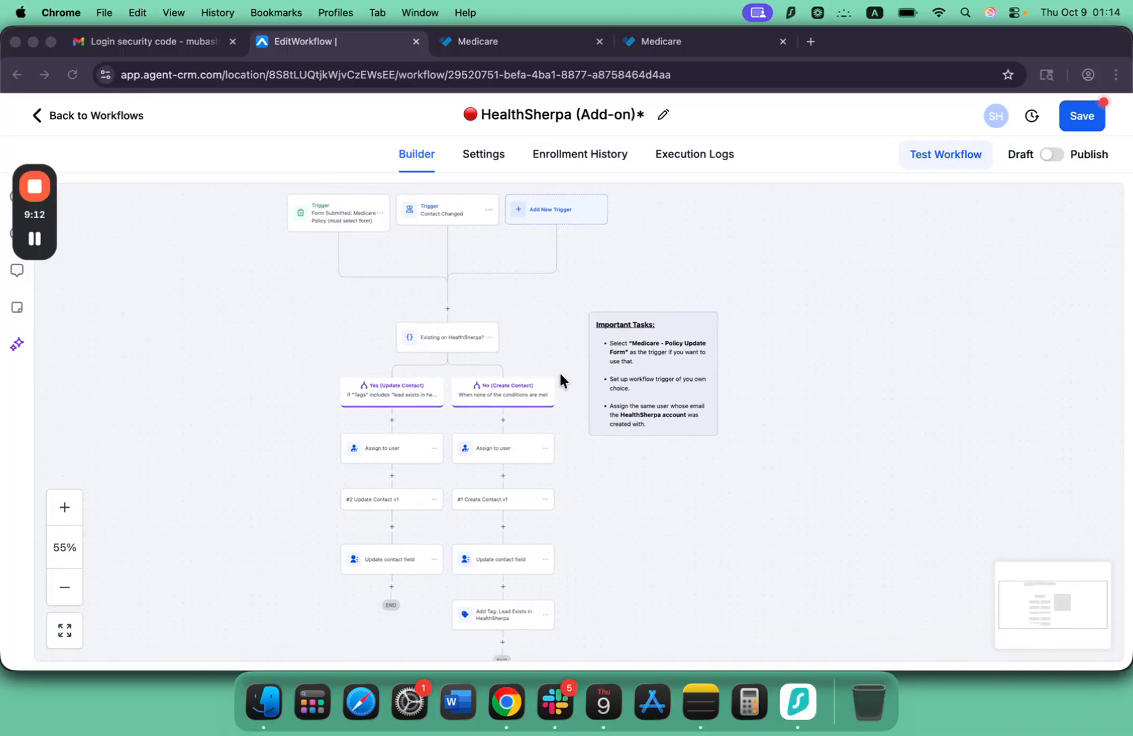
pyautogui.scroll(-1, 513, 525)
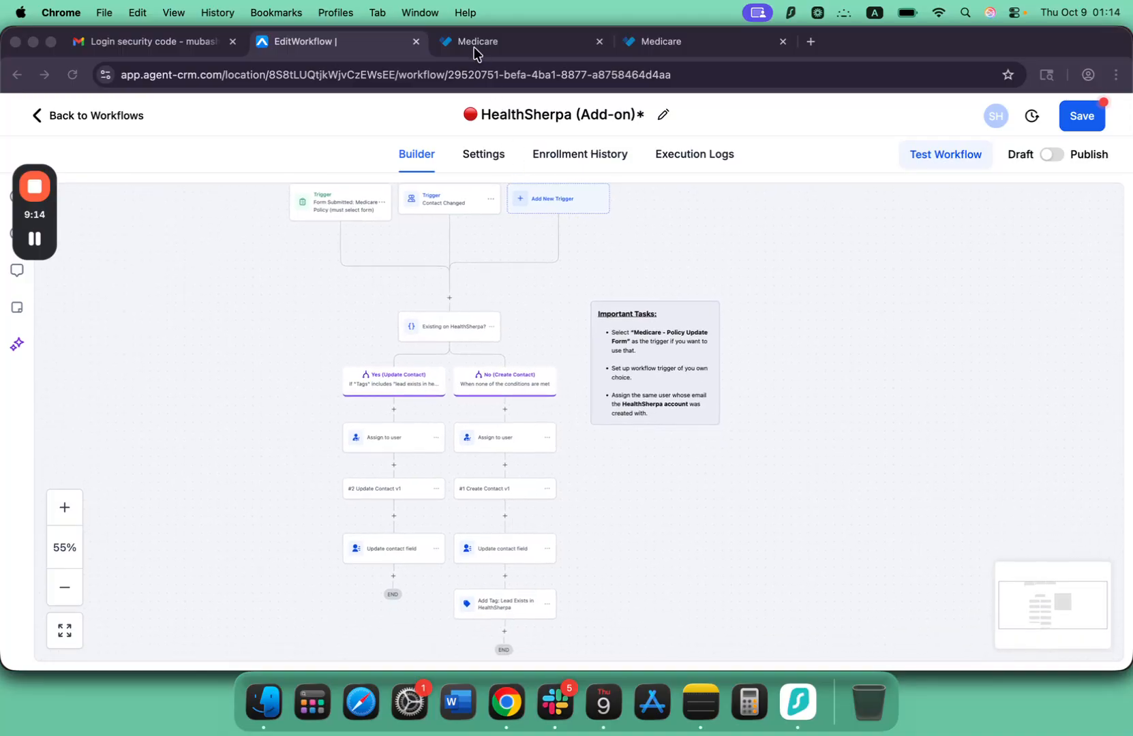
pyautogui.scroll(1, 478, 338)
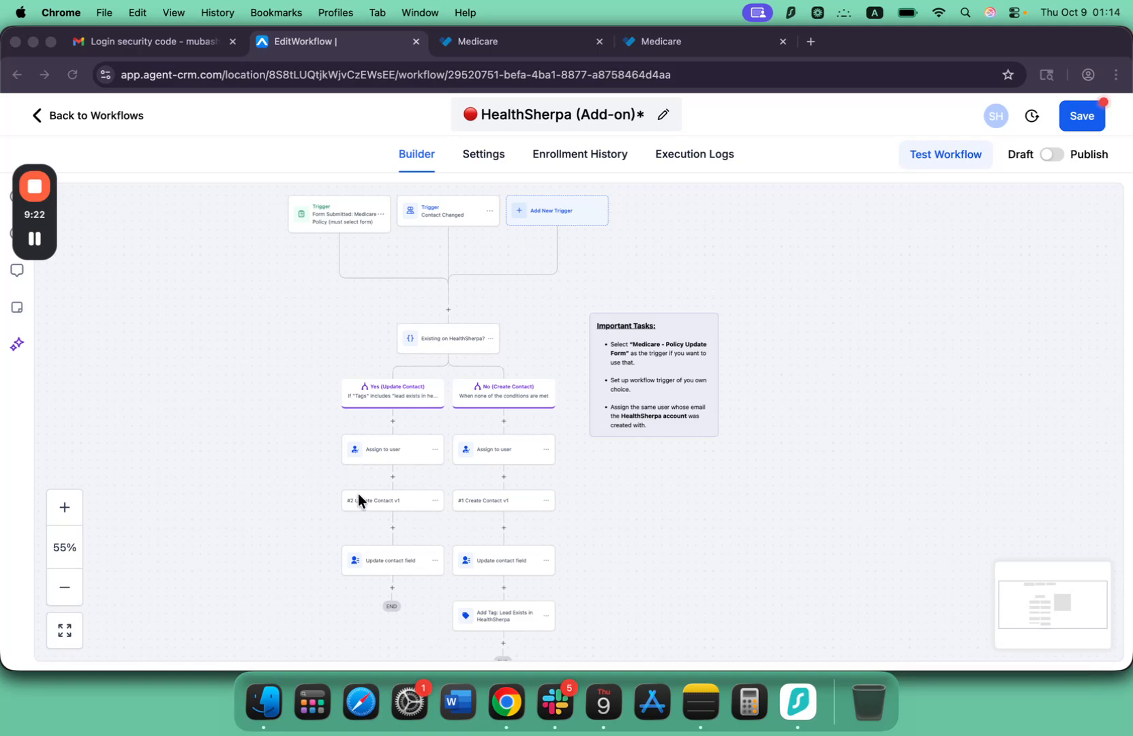
pyautogui.hscroll(-2, 358, 494)
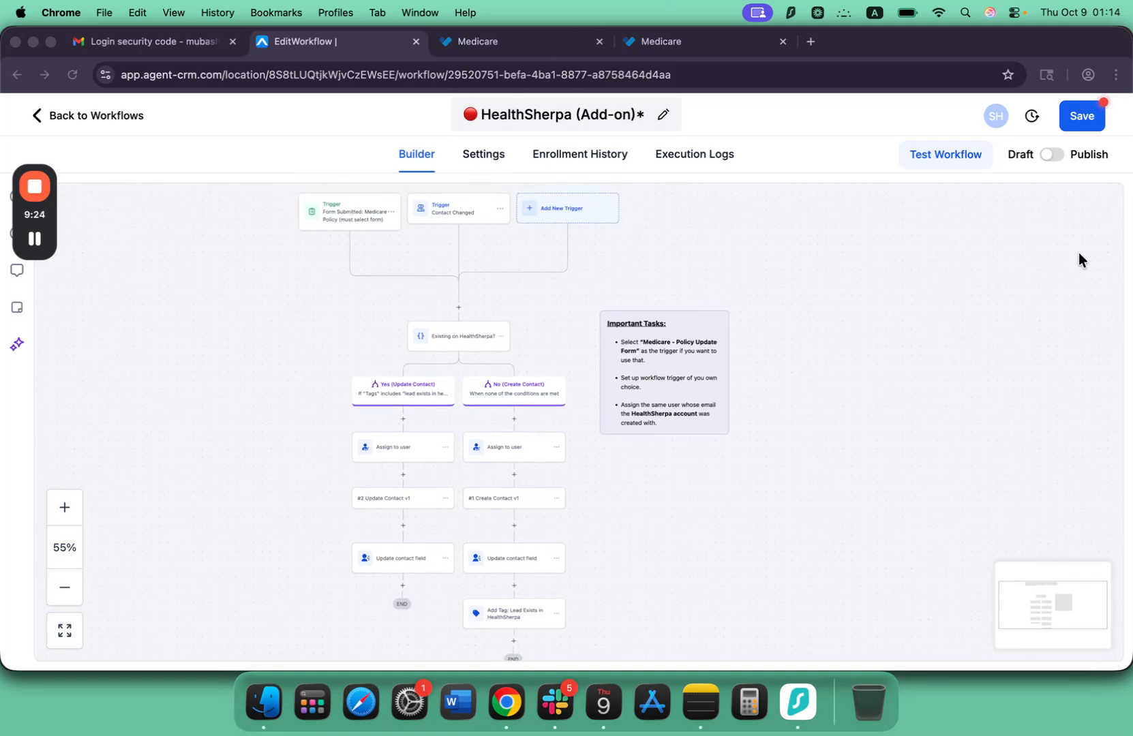
pyautogui.scroll(3, 1079, 259)
pyautogui.hscroll(3, 1080, 259)
pyautogui.scroll(2, 478, 450)
pyautogui.scroll(-2, 478, 450)
pyautogui.hscroll(-1, 478, 450)
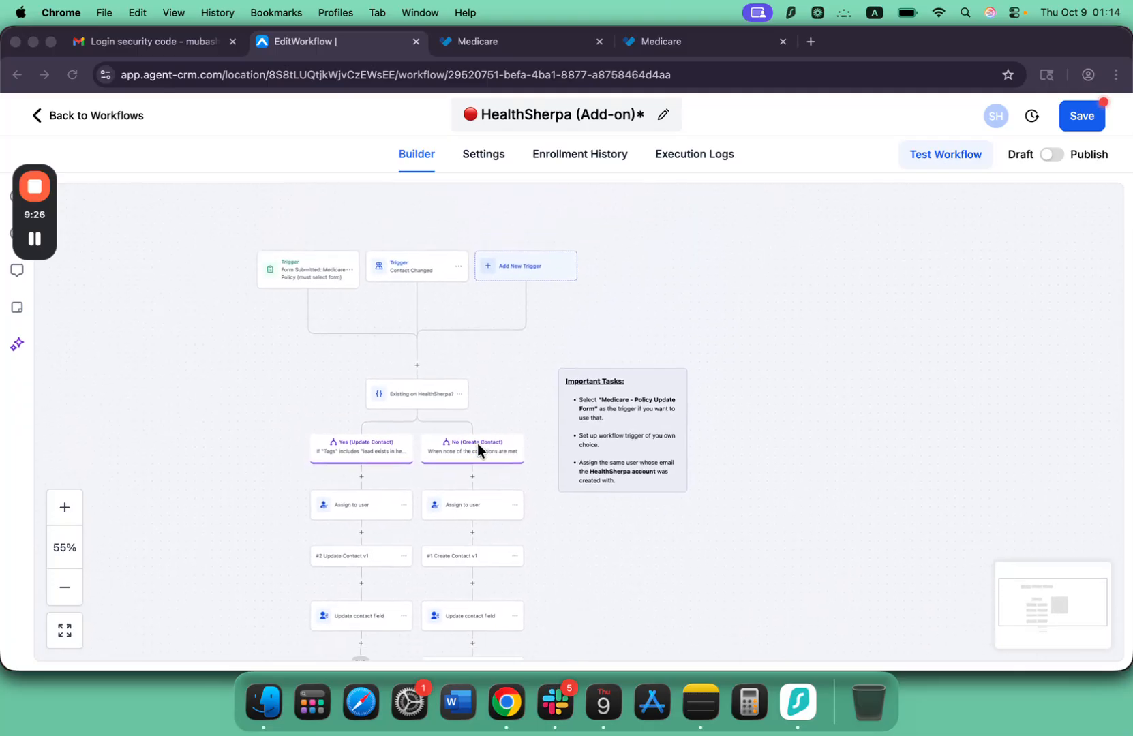
pyautogui.scroll(3, 480, 450)
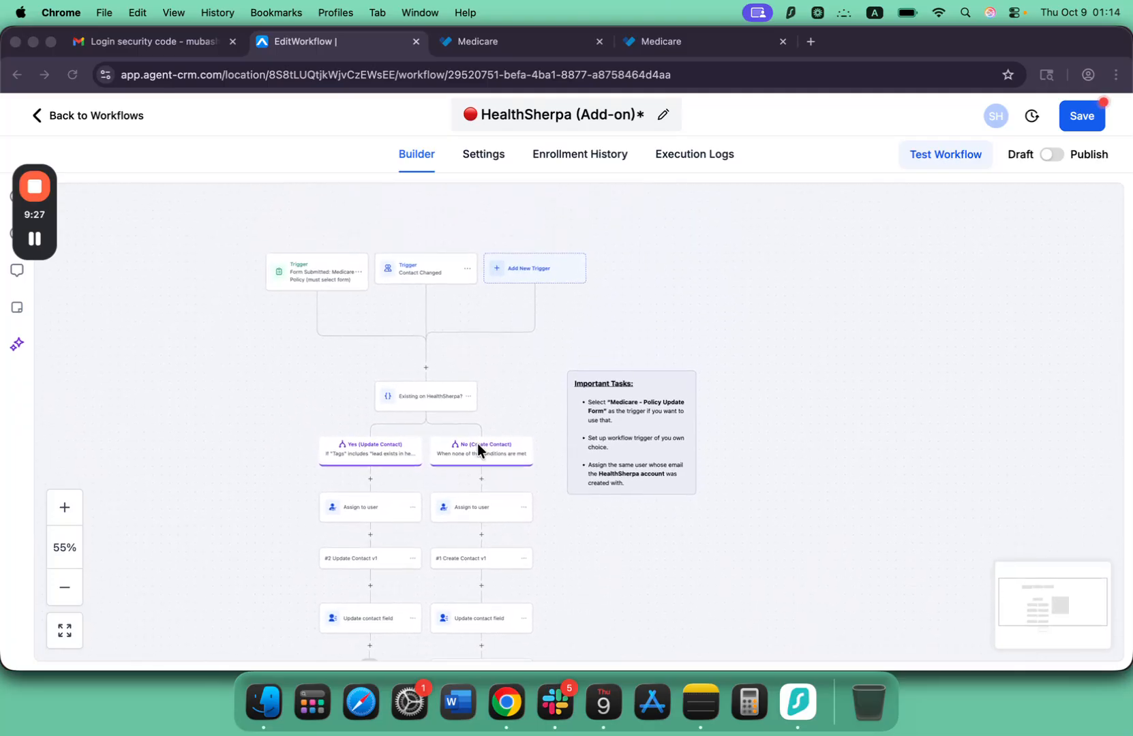
# Publish and save the HealthSherpa (Add-on) workflow, and go back out of its folder in the workflow list.
pyautogui.click(1047, 155)
pyautogui.click(1048, 156)
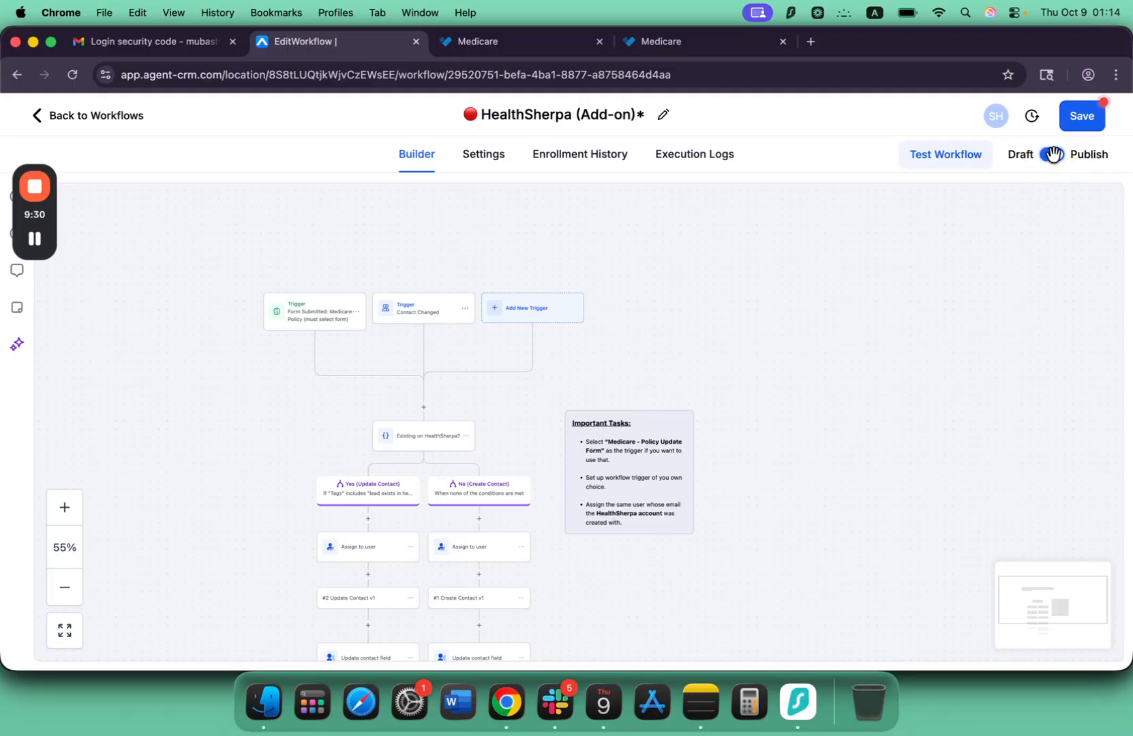
pyautogui.click(1093, 127)
pyautogui.scroll(-2, 530, 314)
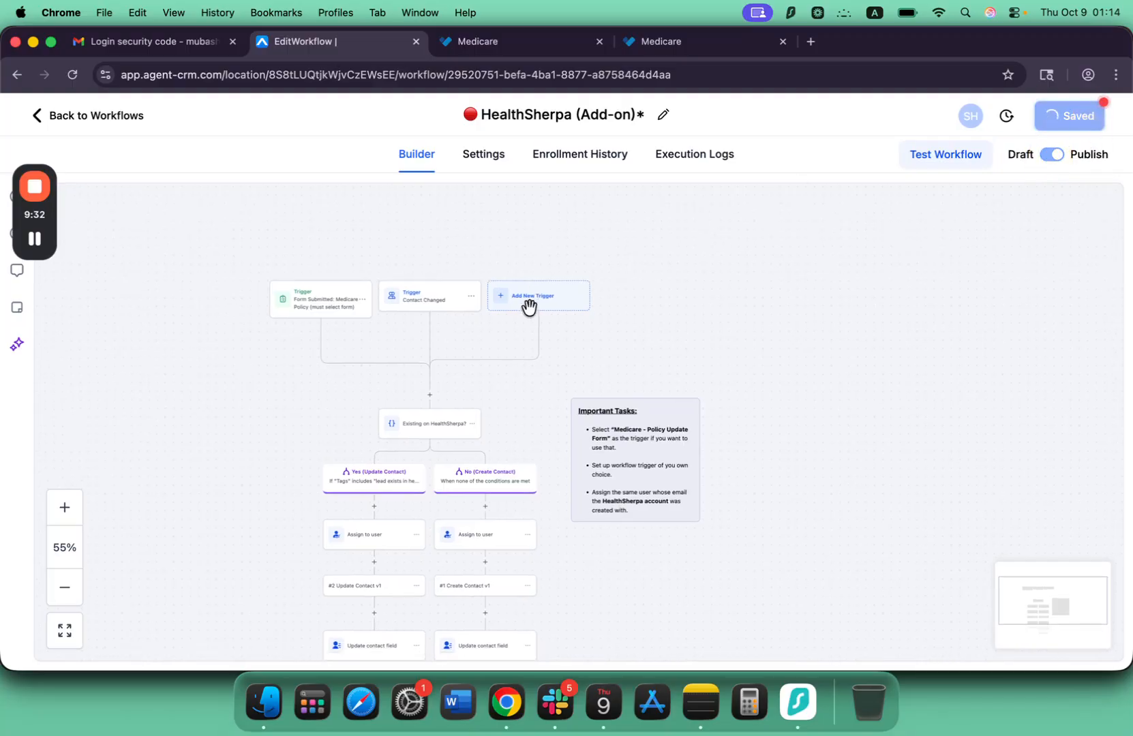
pyautogui.hscroll(-1, 530, 310)
pyautogui.click(76, 104)
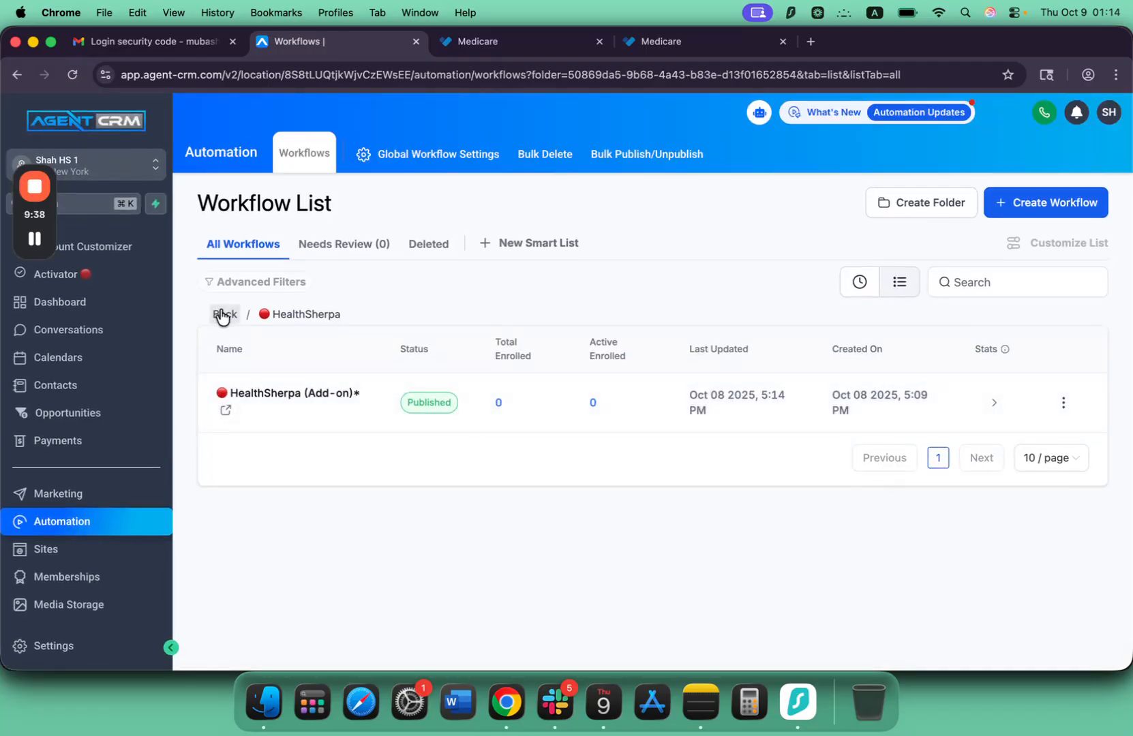
pyautogui.click(222, 315)
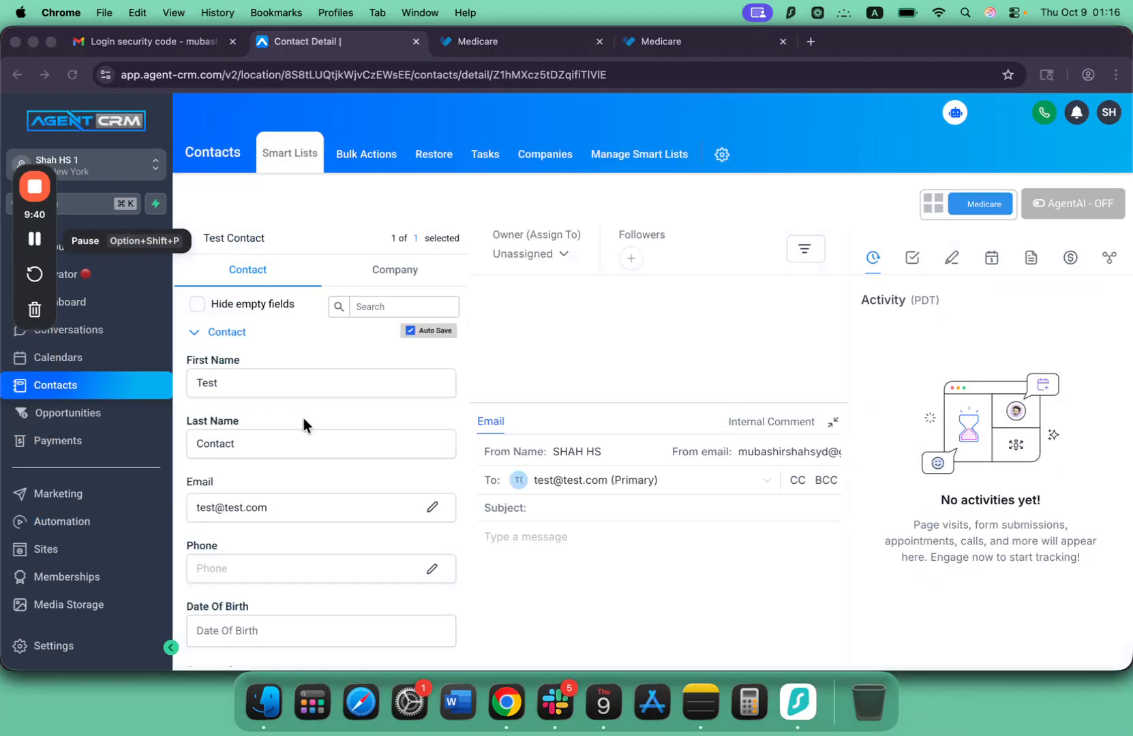
# Look through the test contact's details and open its Medicare update records form.
pyautogui.scroll(-3, 332, 446)
pyautogui.scroll(3, 332, 446)
pyautogui.scroll(-3, 332, 445)
pyautogui.scroll(3, 332, 446)
pyautogui.click(971, 204)
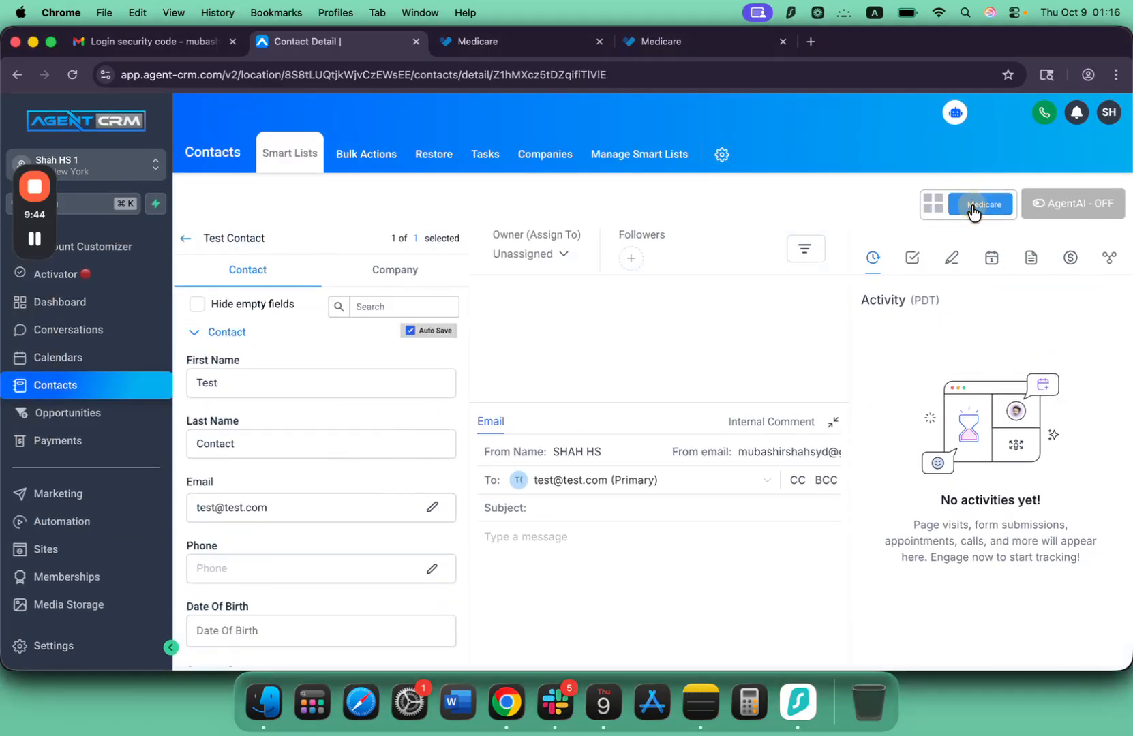
# Fill in the Medicaid and Medicare ID numbers in the contact's update records form.
pyautogui.scroll(-3, 487, 345)
pyautogui.scroll(-10, 487, 345)
pyautogui.scroll(10, 487, 345)
pyautogui.scroll(-3, 488, 345)
pyautogui.scroll(3, 487, 345)
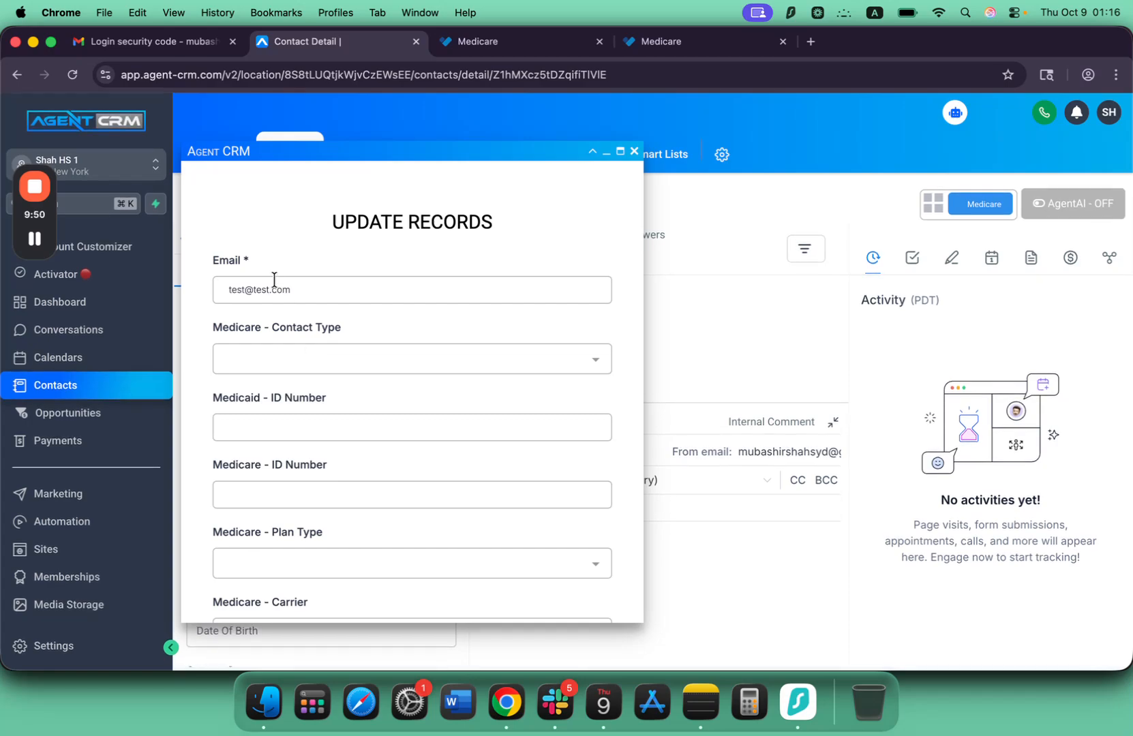
pyautogui.scroll(-1, 275, 300)
pyautogui.scroll(-2, 409, 368)
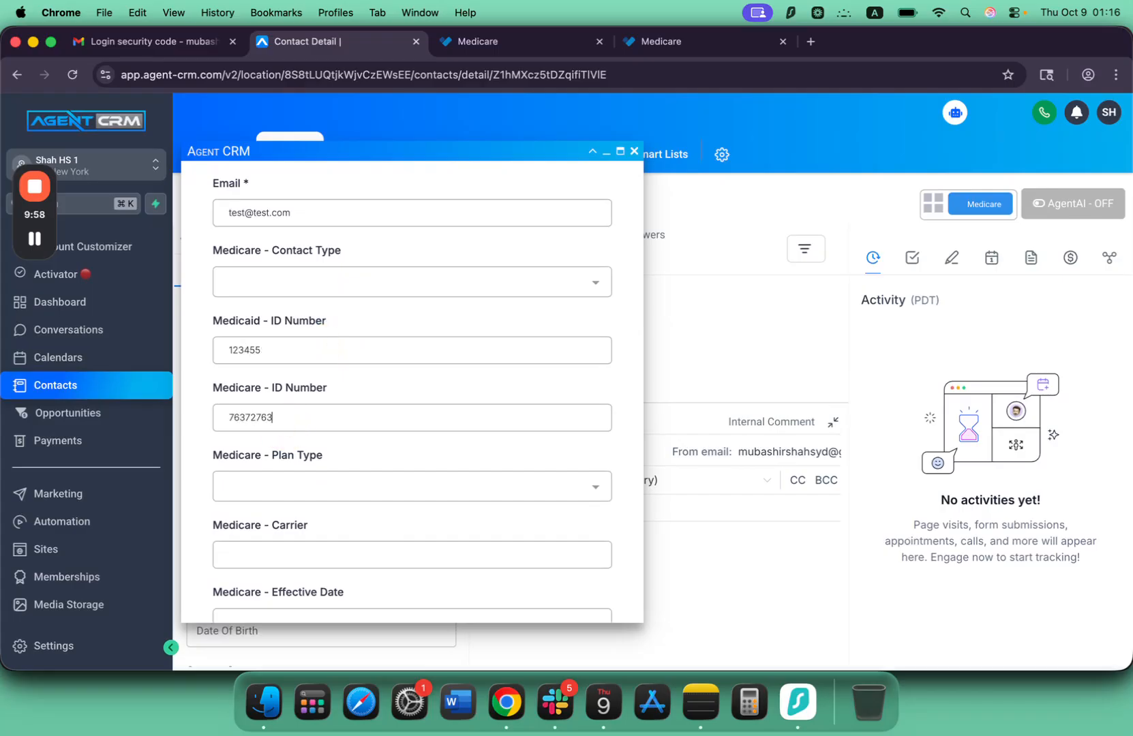
pyautogui.click(35, 238)
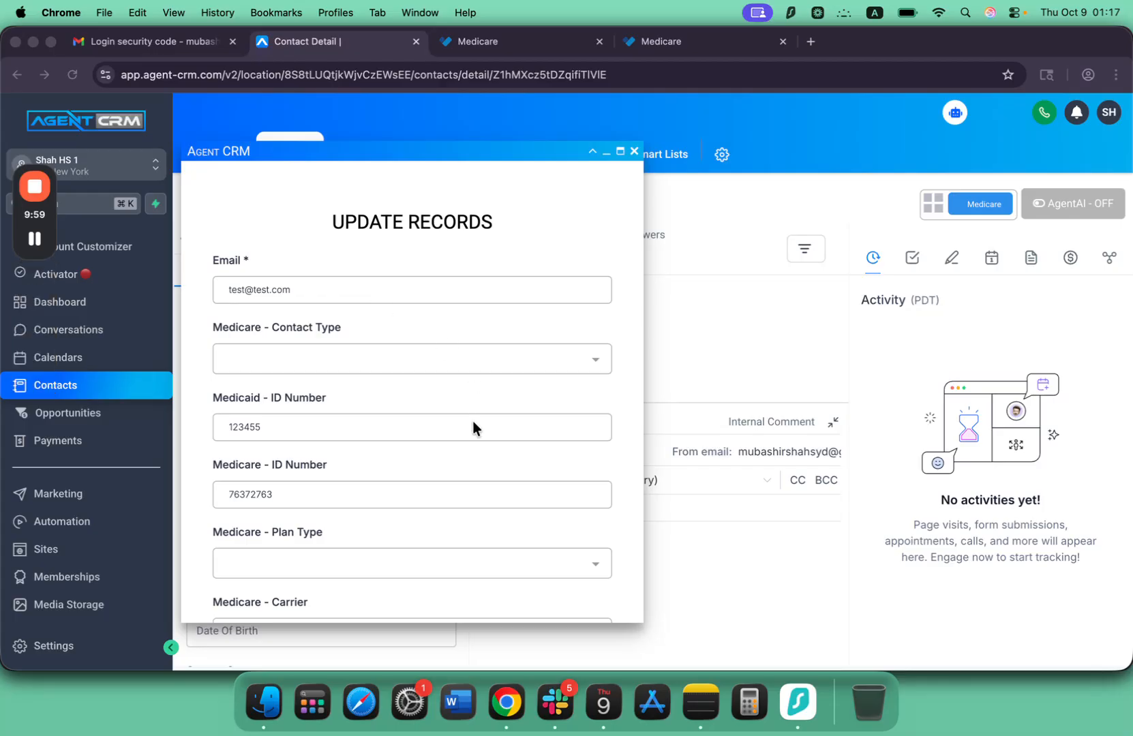
# Submit the test contact's Medicare update records form.
pyautogui.scroll(-2, 473, 422)
pyautogui.scroll(-2, 472, 426)
pyautogui.scroll(-10, 299, 381)
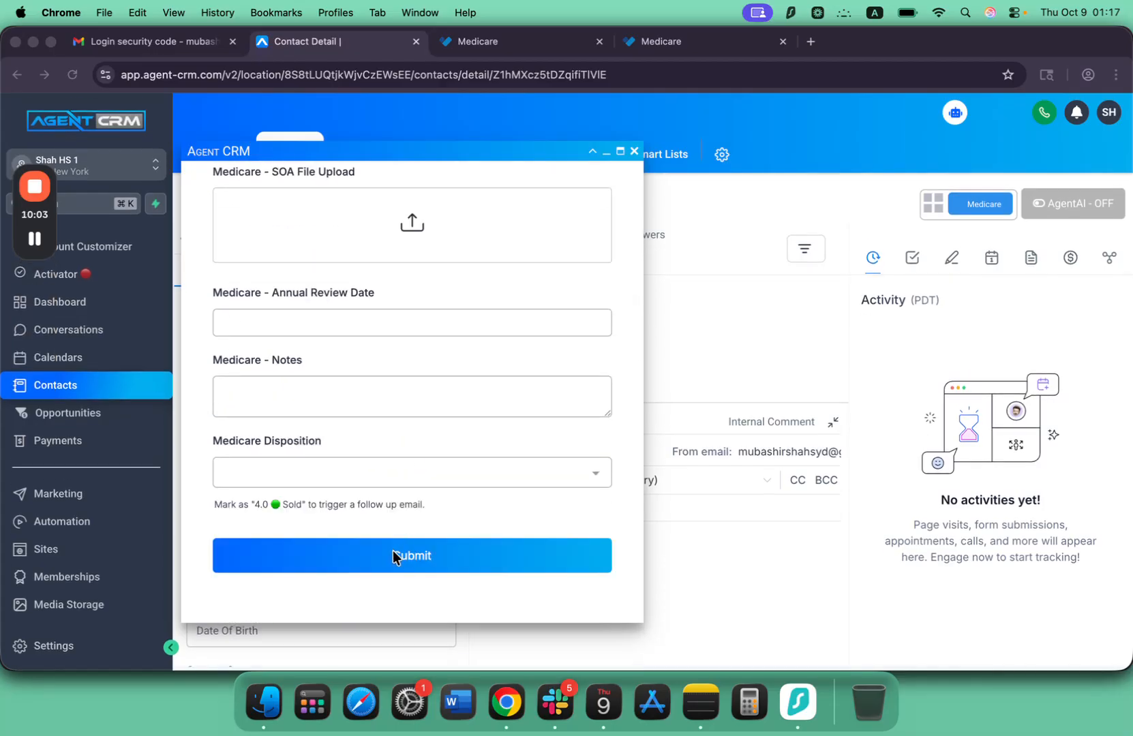
pyautogui.click(394, 552)
pyautogui.click(395, 559)
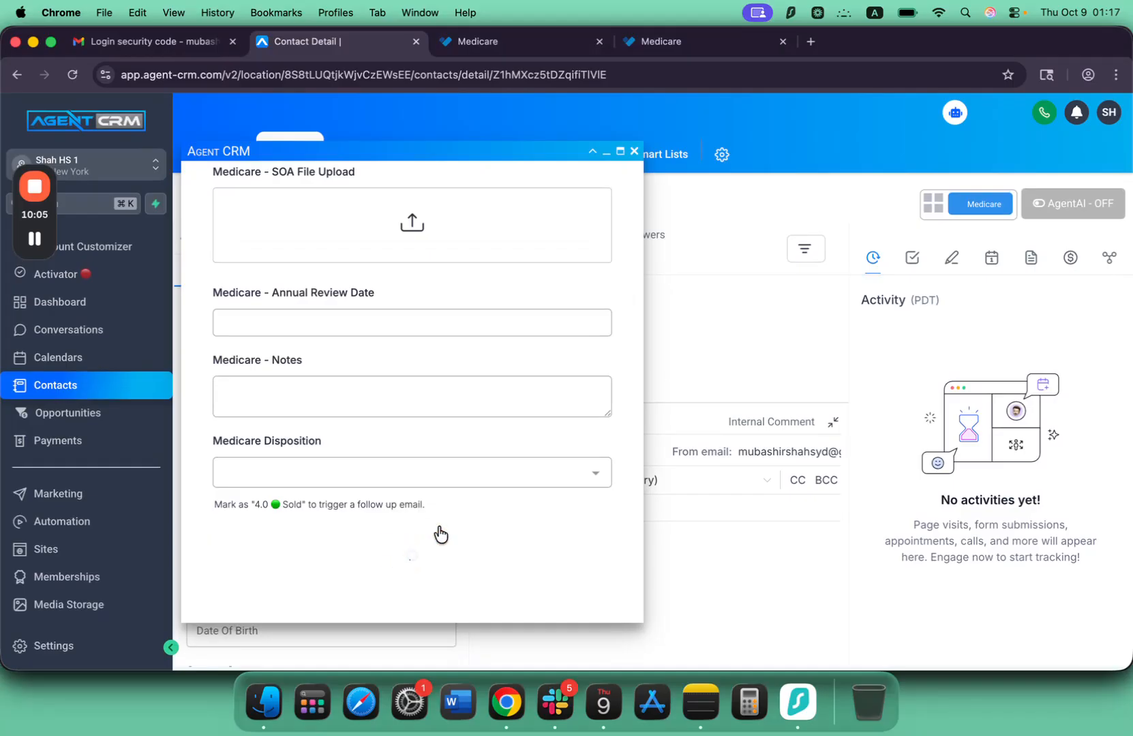
pyautogui.moveTo(43, 233)
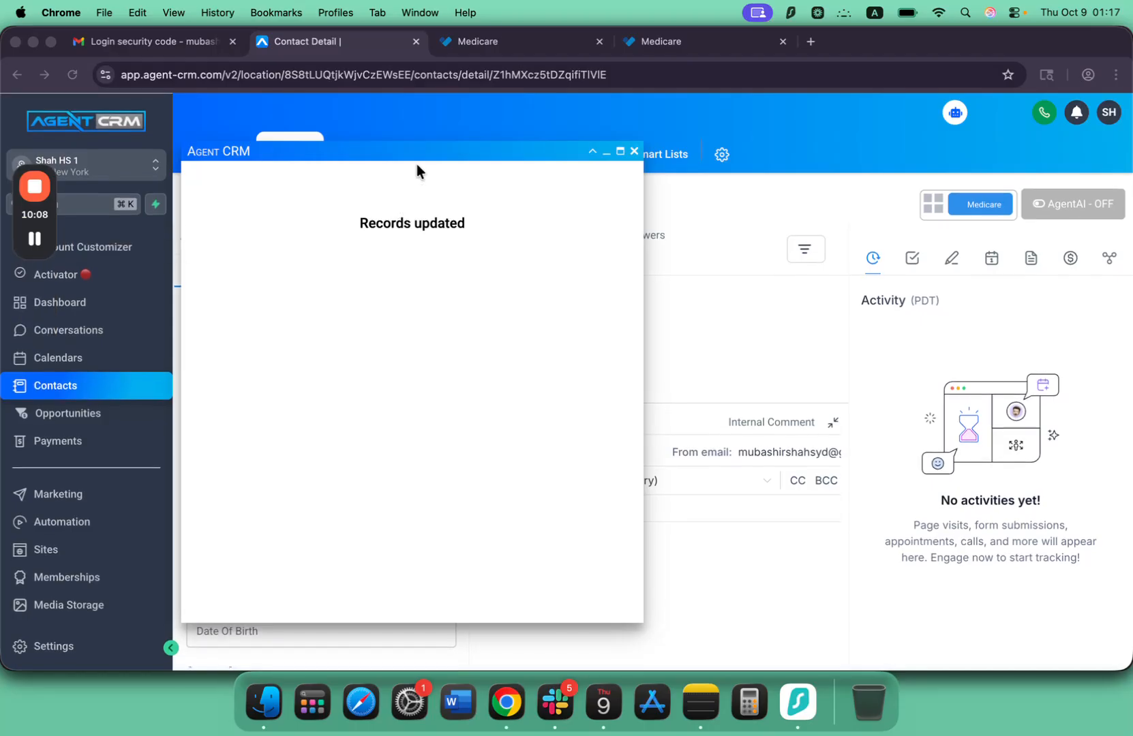
# Switch to HealthSherpa Medicare, open the test contact from the leads, and check its Medicare and Medicaid numbers.
pyautogui.click(468, 45)
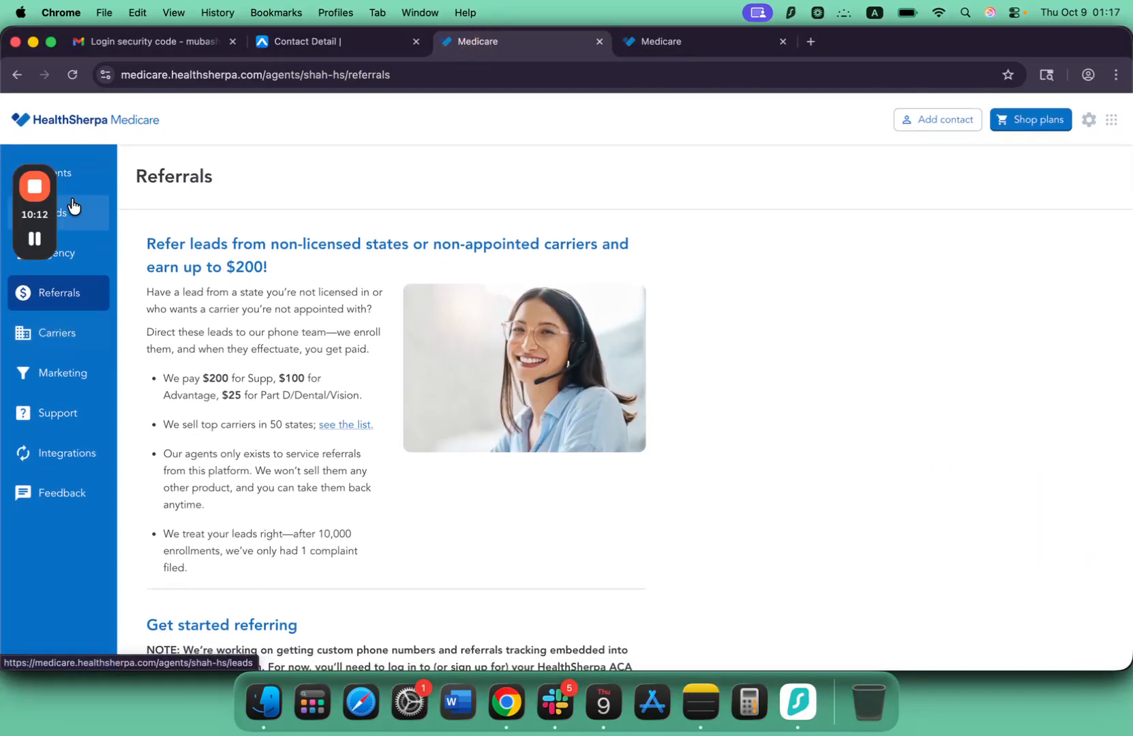
pyautogui.click(70, 217)
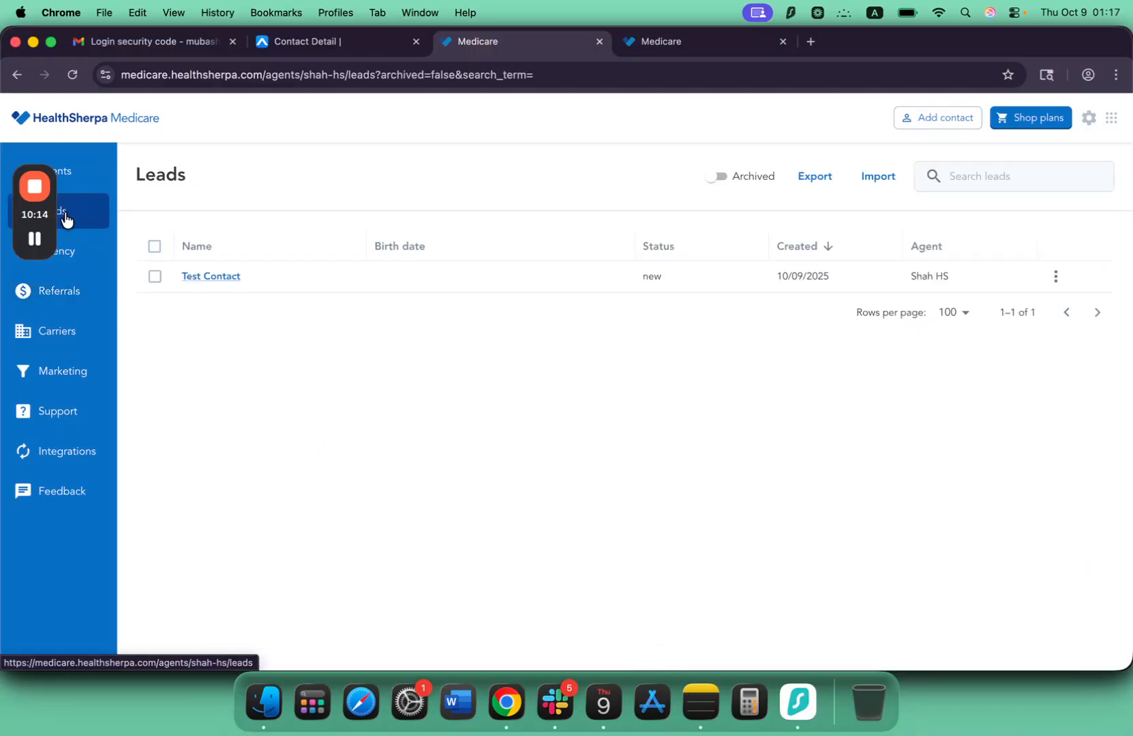
pyautogui.click(212, 277)
pyautogui.scroll(-2, 432, 330)
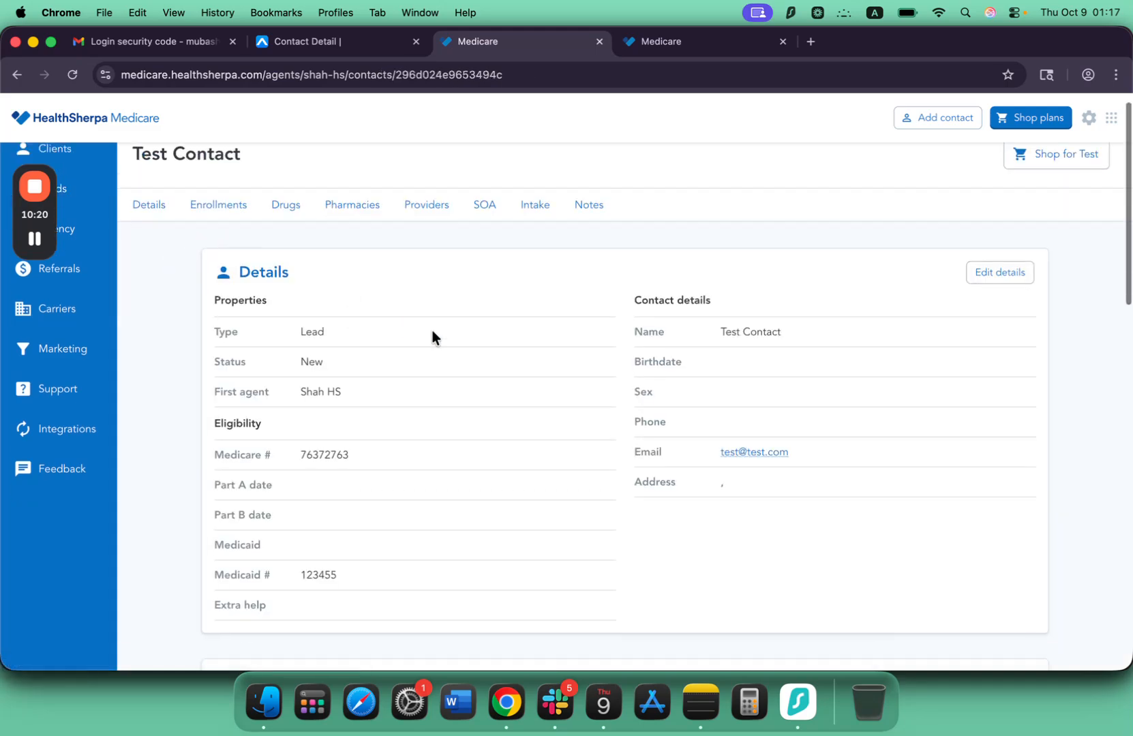
pyautogui.scroll(-1, 432, 336)
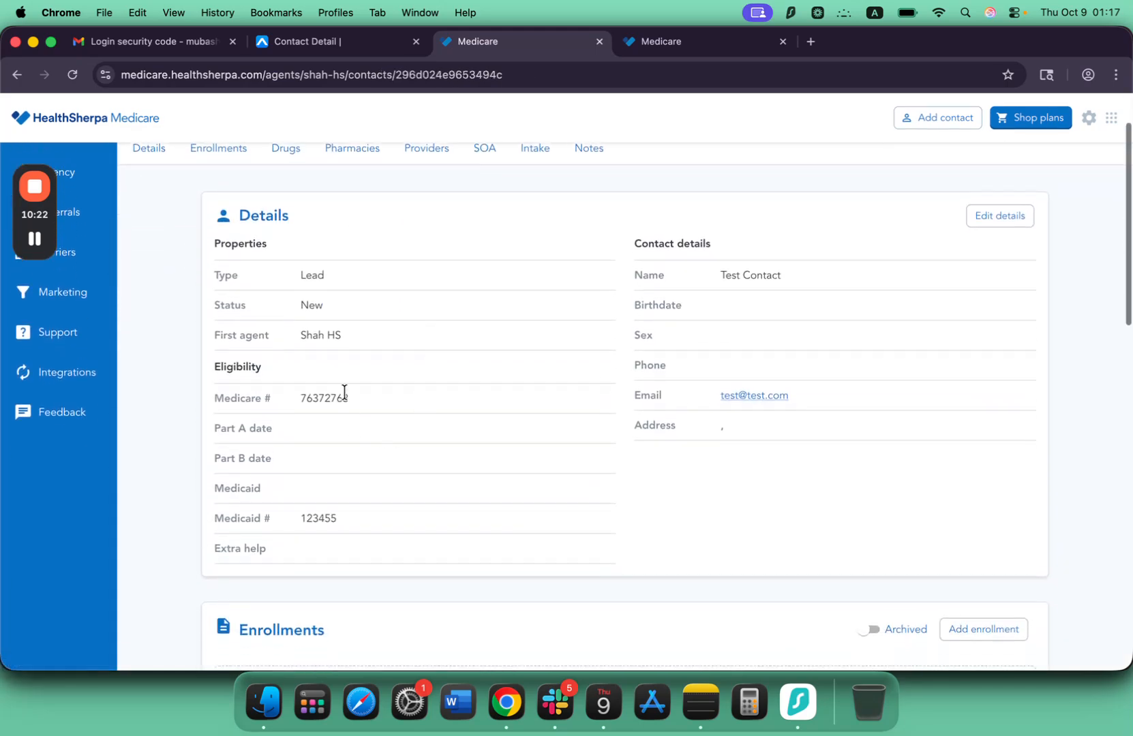
# Look through the test contact's details, enrollments and drugs sections in HealthSherpa Medicare.
pyautogui.scroll(-10, 333, 442)
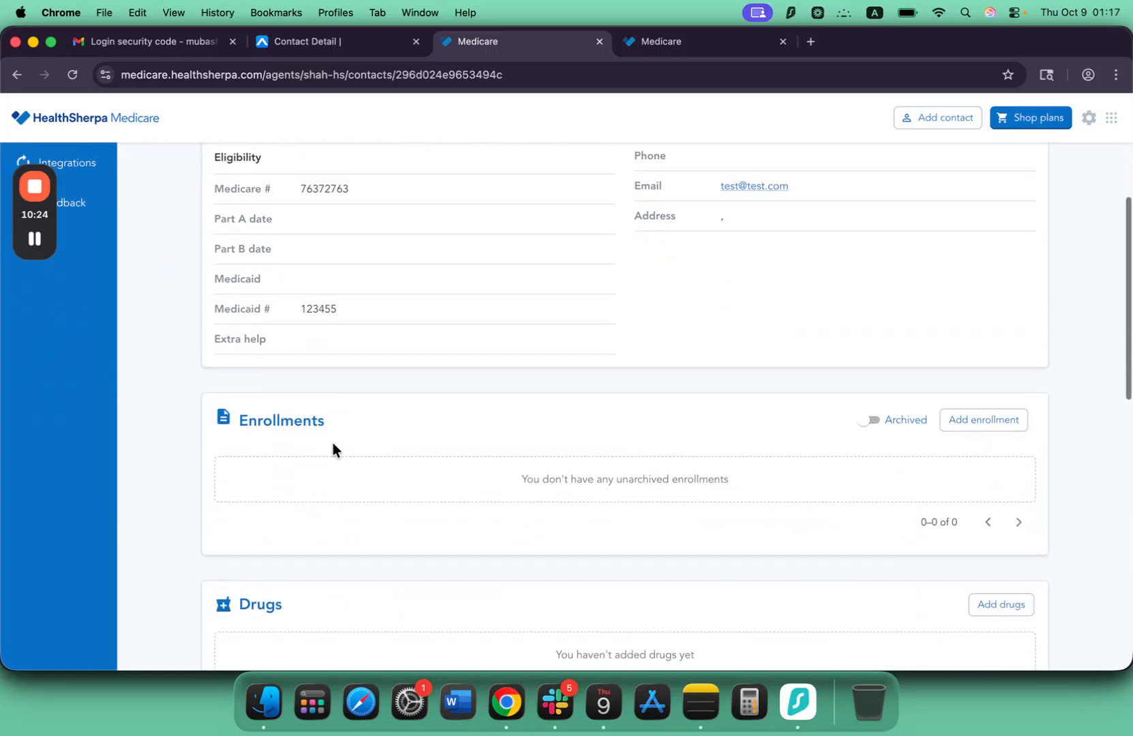
pyautogui.scroll(12, 655, 402)
pyautogui.scroll(-5, 563, 473)
pyautogui.scroll(5, 563, 472)
pyautogui.scroll(-5, 563, 472)
pyautogui.scroll(-3, 532, 470)
pyautogui.scroll(3, 409, 437)
pyautogui.scroll(-2, 542, 306)
pyautogui.scroll(3, 453, 446)
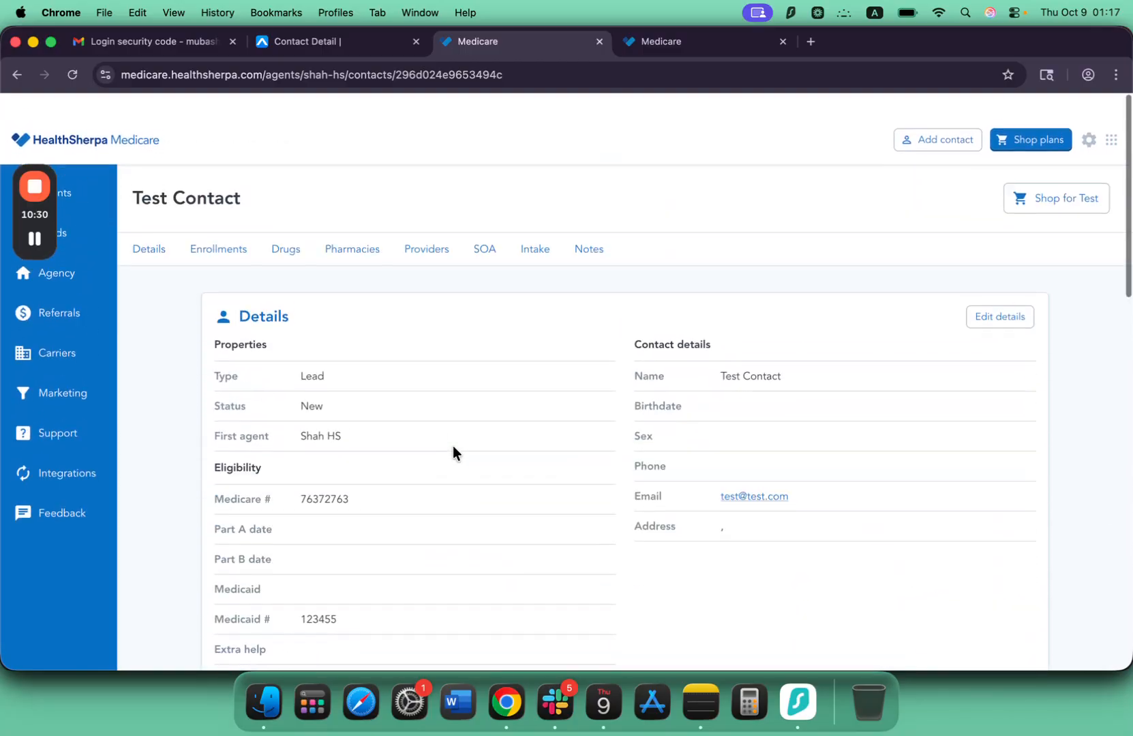
pyautogui.scroll(-3, 368, 430)
pyautogui.scroll(3, 368, 431)
pyautogui.scroll(-3, 356, 473)
pyautogui.scroll(3, 356, 473)
pyautogui.moveTo(19, 248)
pyautogui.scroll(-3, 489, 345)
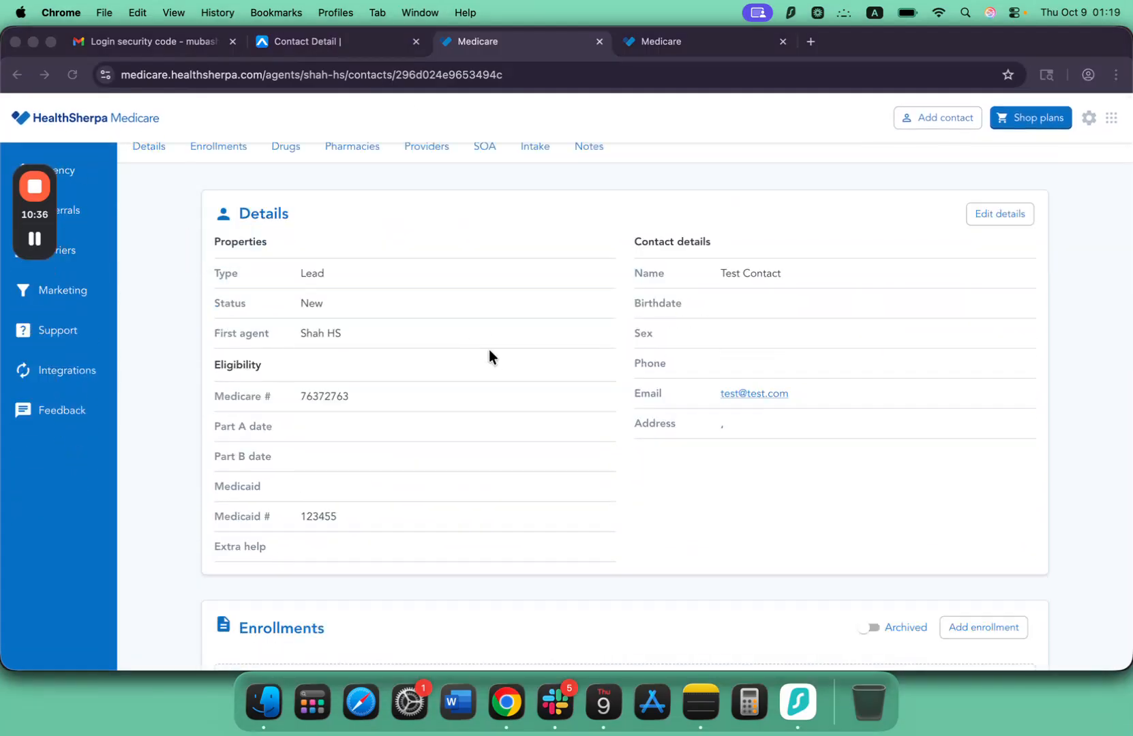
pyautogui.scroll(3, 486, 356)
pyautogui.scroll(-2, 487, 356)
pyautogui.scroll(3, 506, 240)
pyautogui.scroll(-3, 475, 278)
pyautogui.scroll(3, 483, 268)
pyautogui.scroll(-3, 374, 368)
pyautogui.scroll(3, 363, 403)
pyautogui.scroll(-3, 521, 342)
pyautogui.scroll(3, 521, 342)
pyautogui.scroll(-3, 521, 342)
pyautogui.scroll(3, 521, 341)
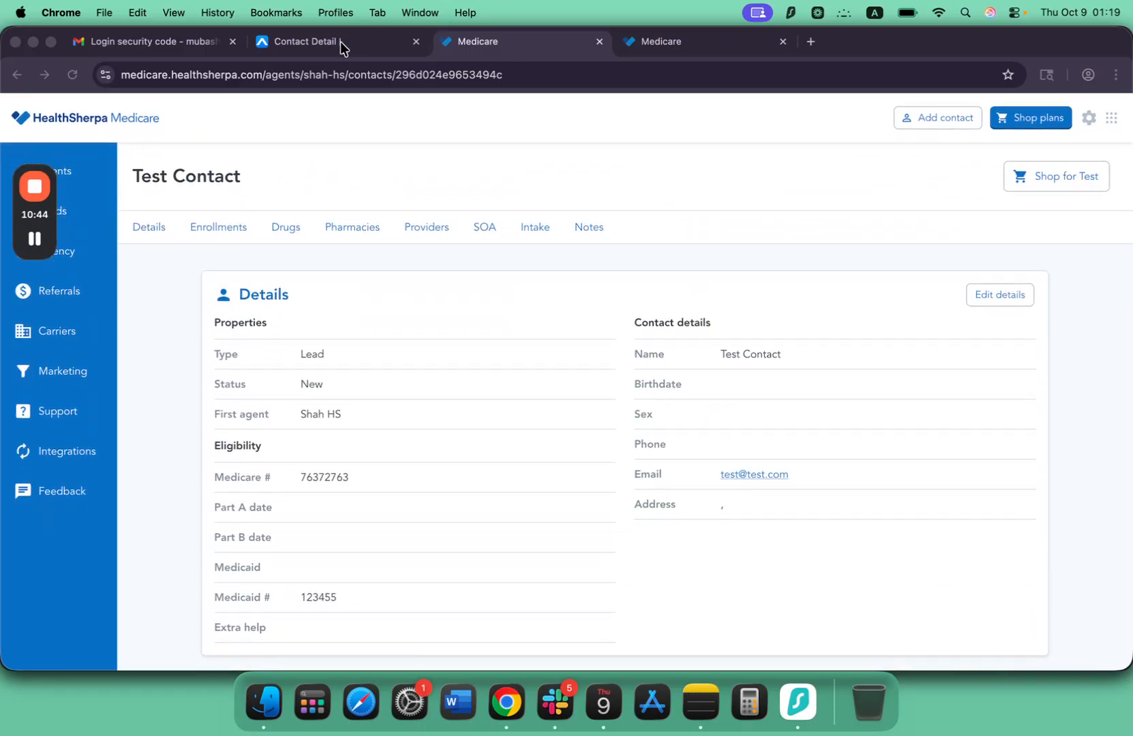
# Switch to Agent CRM and expand the HealthSherpa fields in the test contact's record.
pyautogui.click(341, 42)
pyautogui.scroll(-10, 311, 406)
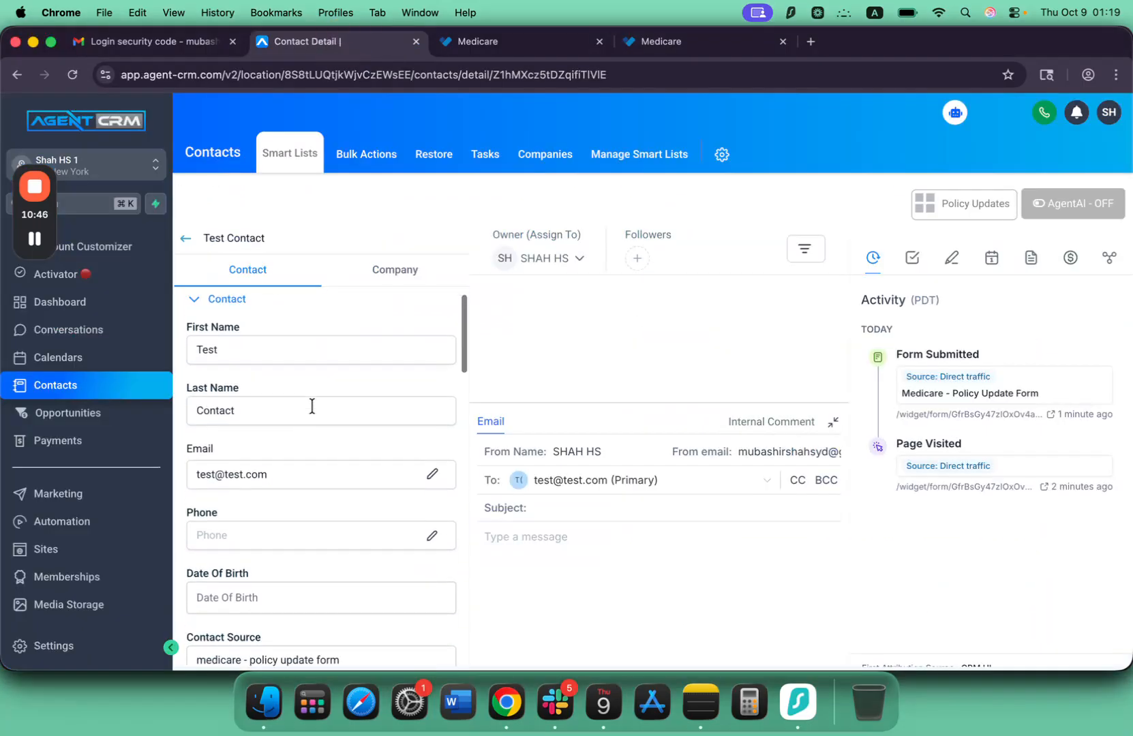
pyautogui.scroll(-2, 311, 404)
pyautogui.scroll(2, 311, 404)
pyautogui.scroll(-3, 312, 404)
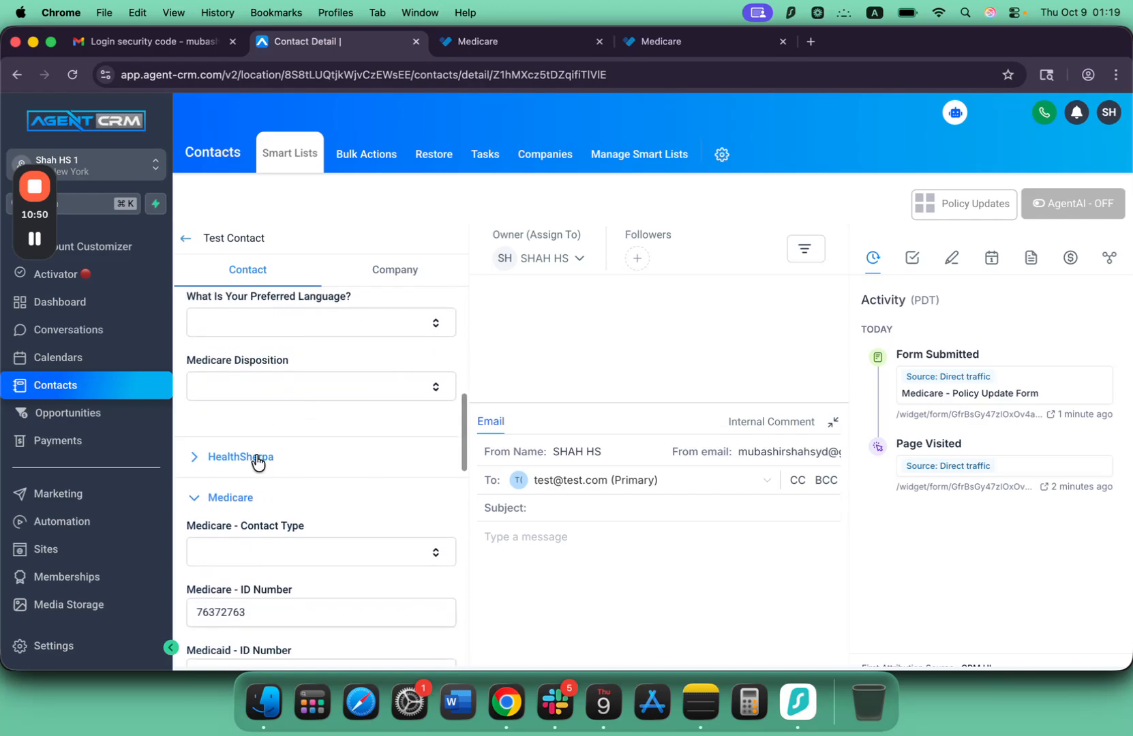
pyautogui.scroll(6, 266, 430)
pyautogui.scroll(-4, 222, 371)
pyautogui.scroll(-3, 227, 388)
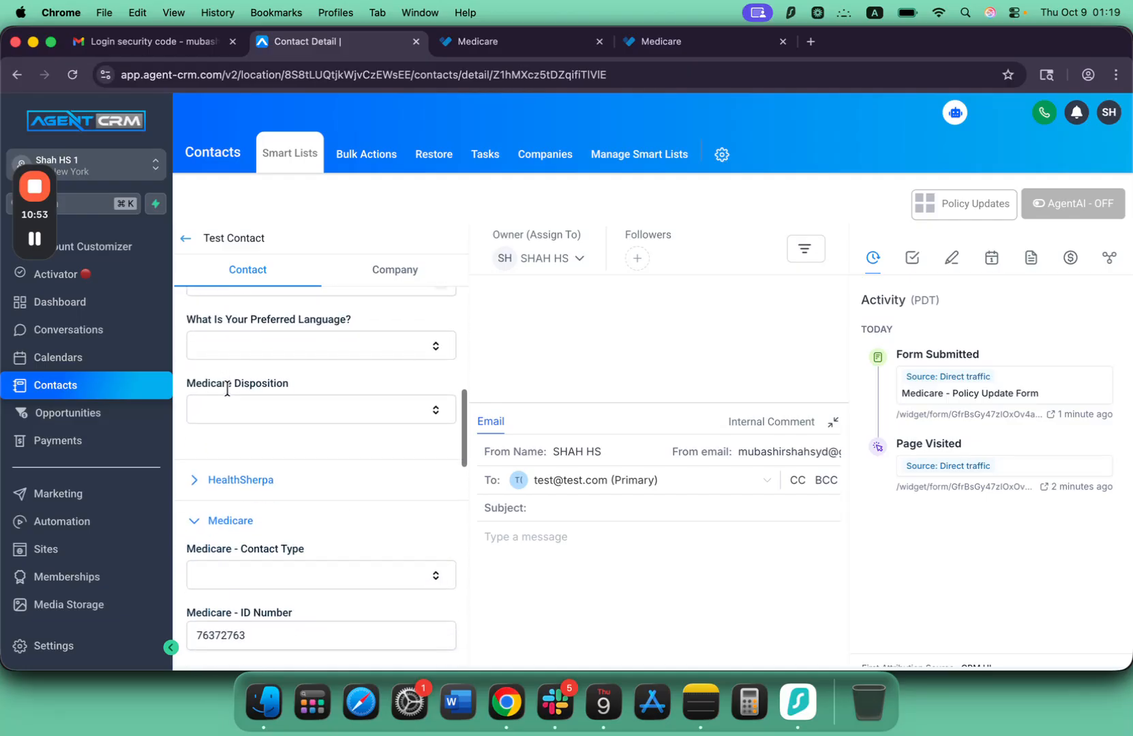
pyautogui.click(211, 479)
pyautogui.scroll(-2, 274, 438)
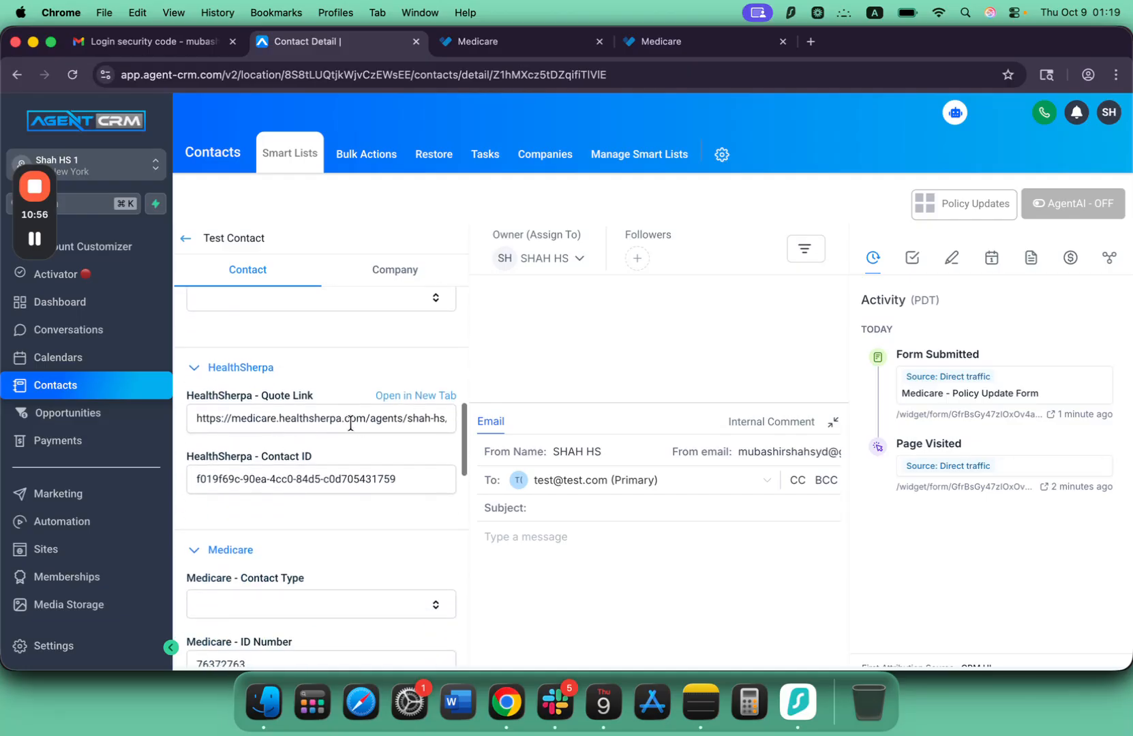
# Open the contact's HealthSherpa quote link and submit 10001 as the ZIP code to shop in.
pyautogui.click(408, 400)
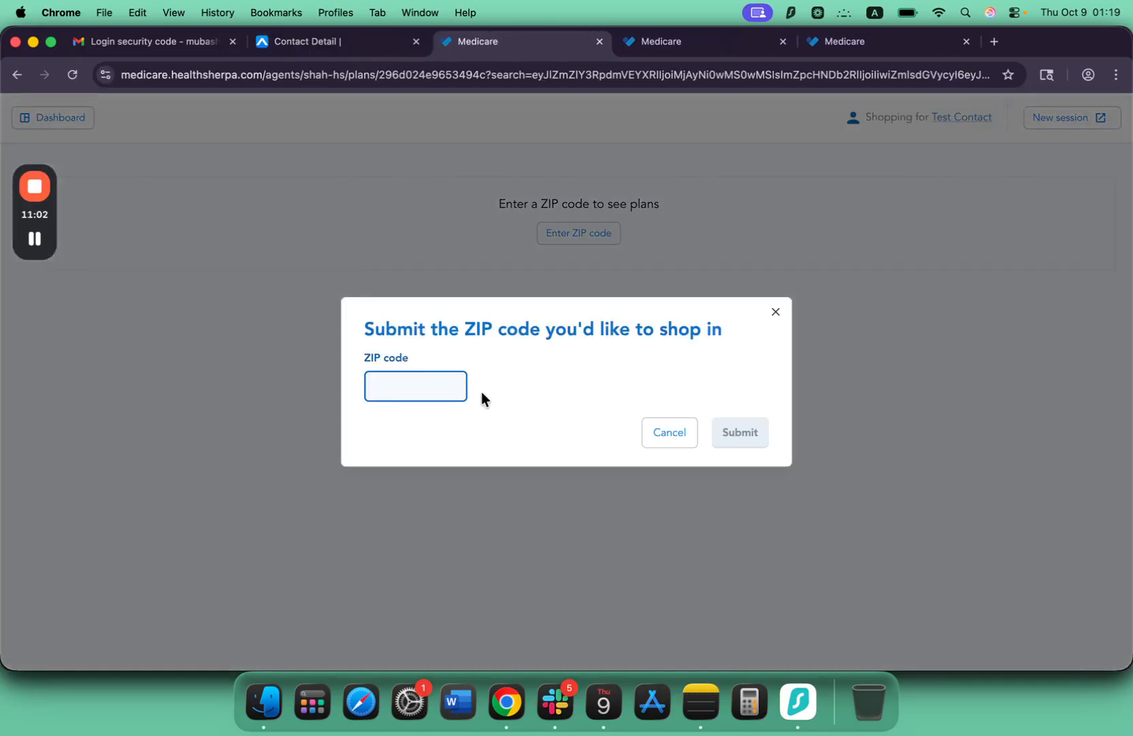
pyautogui.write('10001')
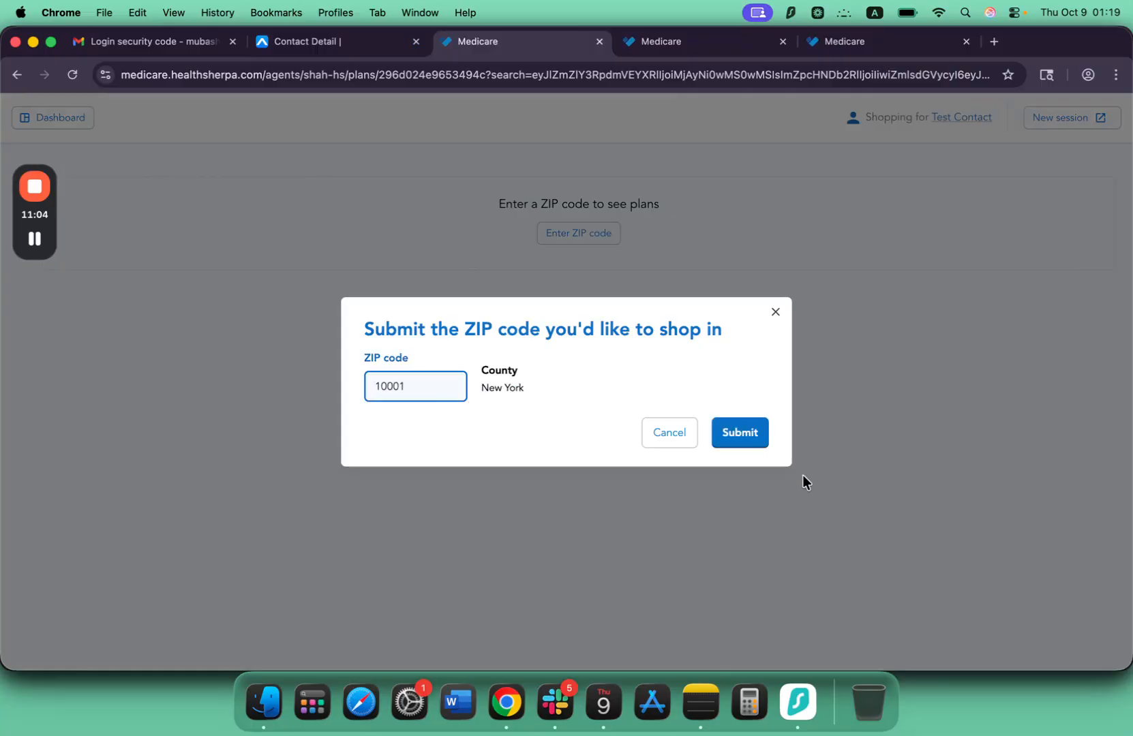
pyautogui.click(755, 443)
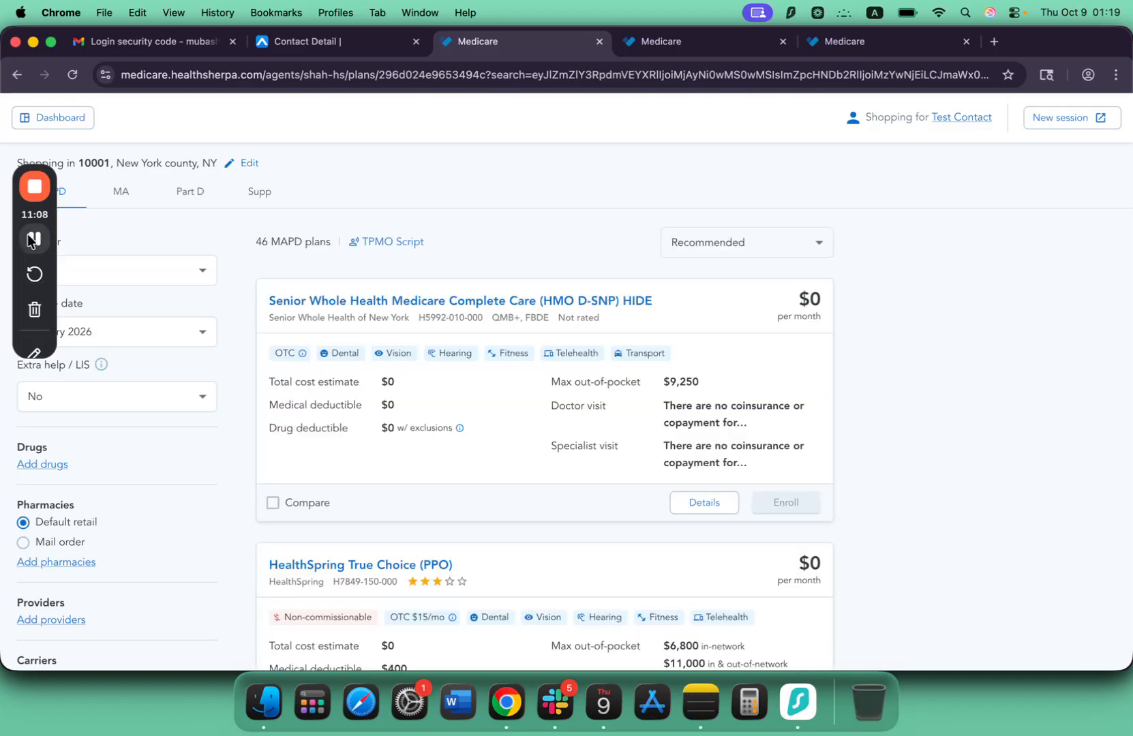
# Look through the list of MAPD plans offered for the test contact.
pyautogui.scroll(-15, 682, 470)
pyautogui.scroll(-20, 682, 478)
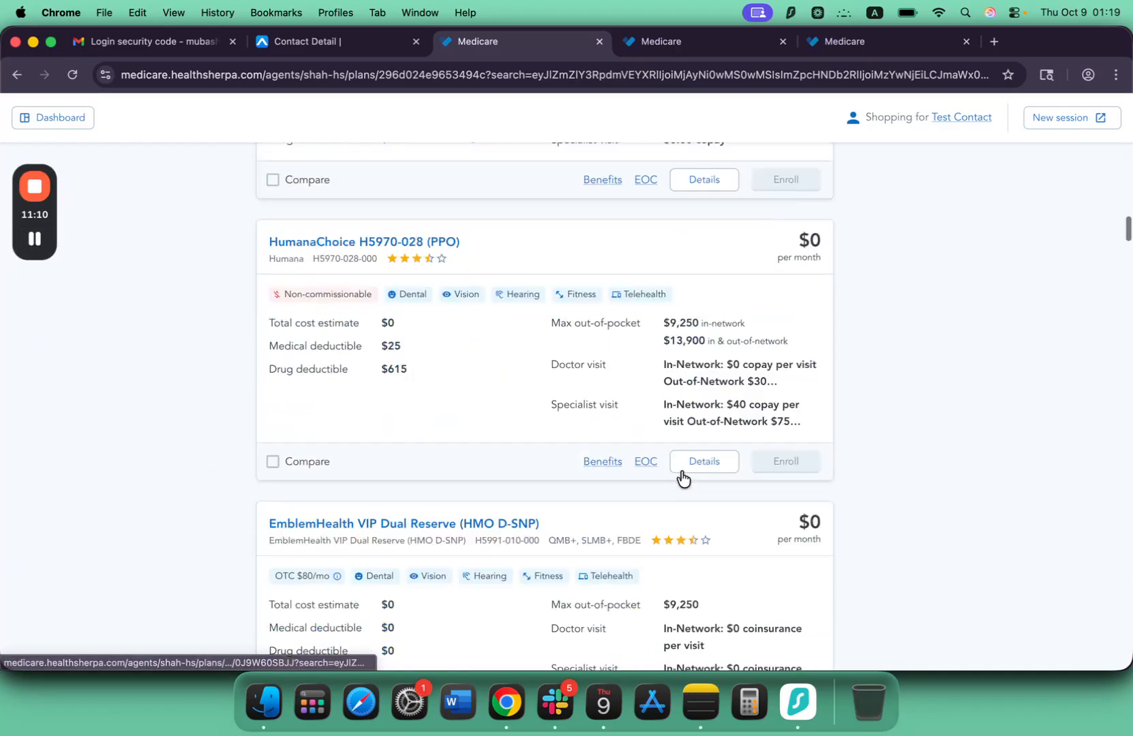
pyautogui.scroll(-10, 681, 477)
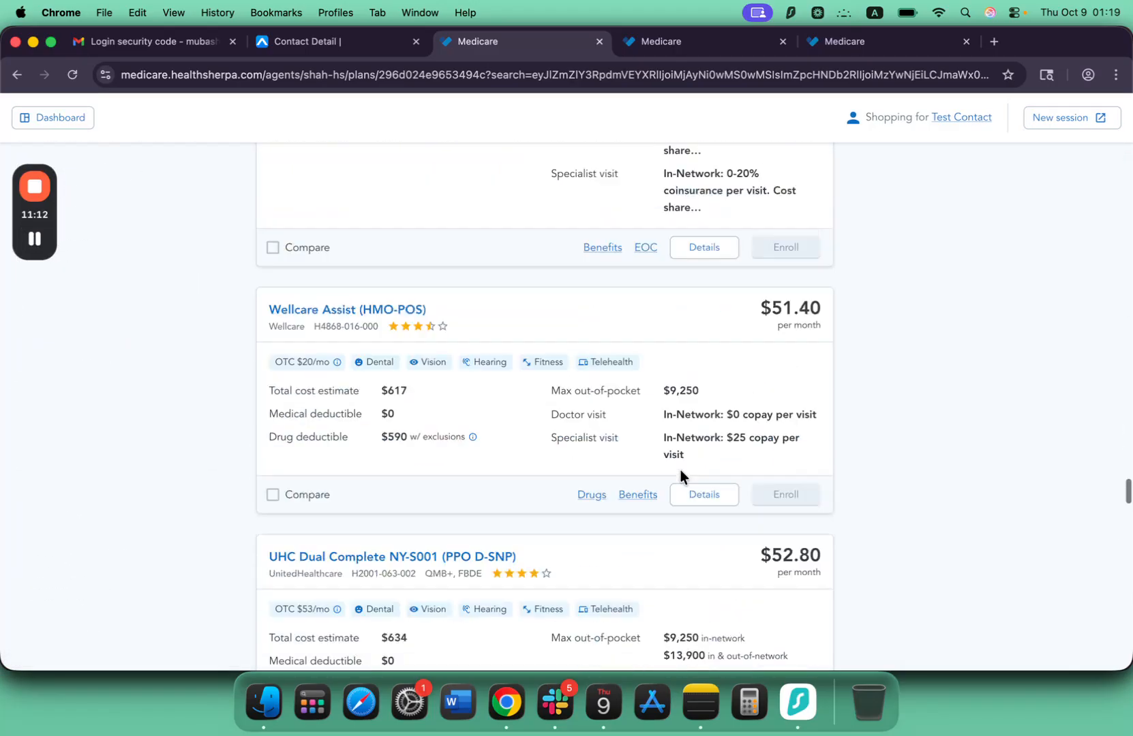
pyautogui.scroll(1, 680, 475)
pyautogui.scroll(15, 655, 327)
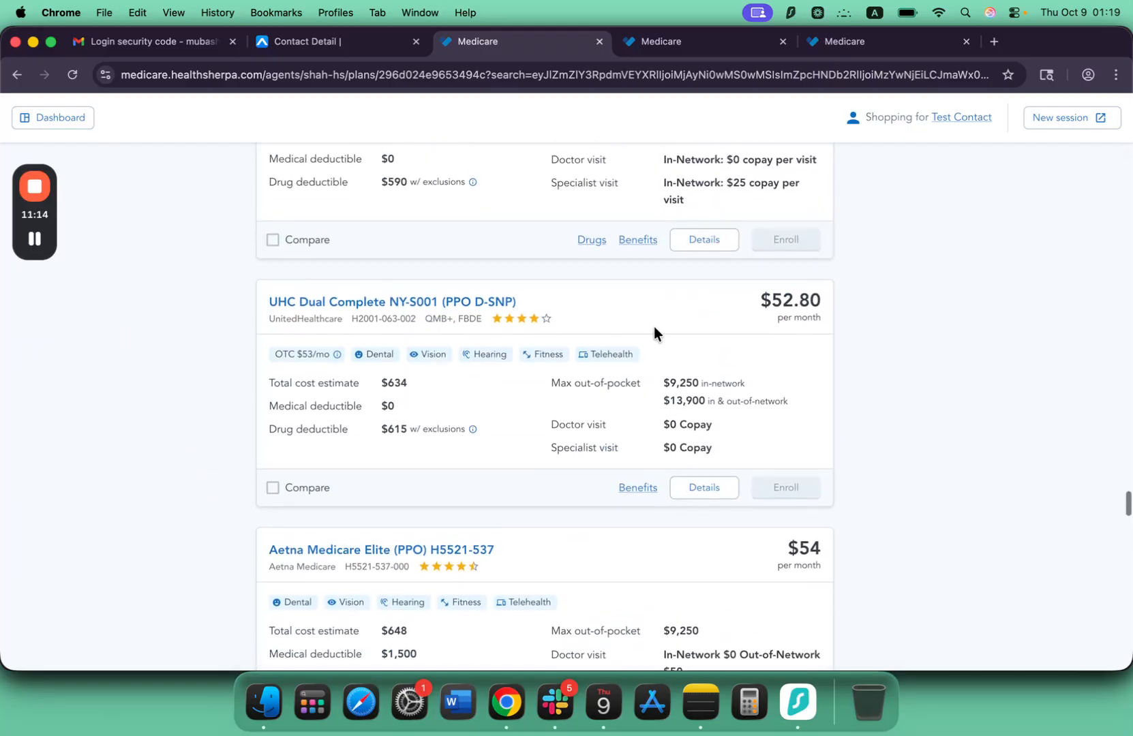
pyautogui.scroll(20, 655, 325)
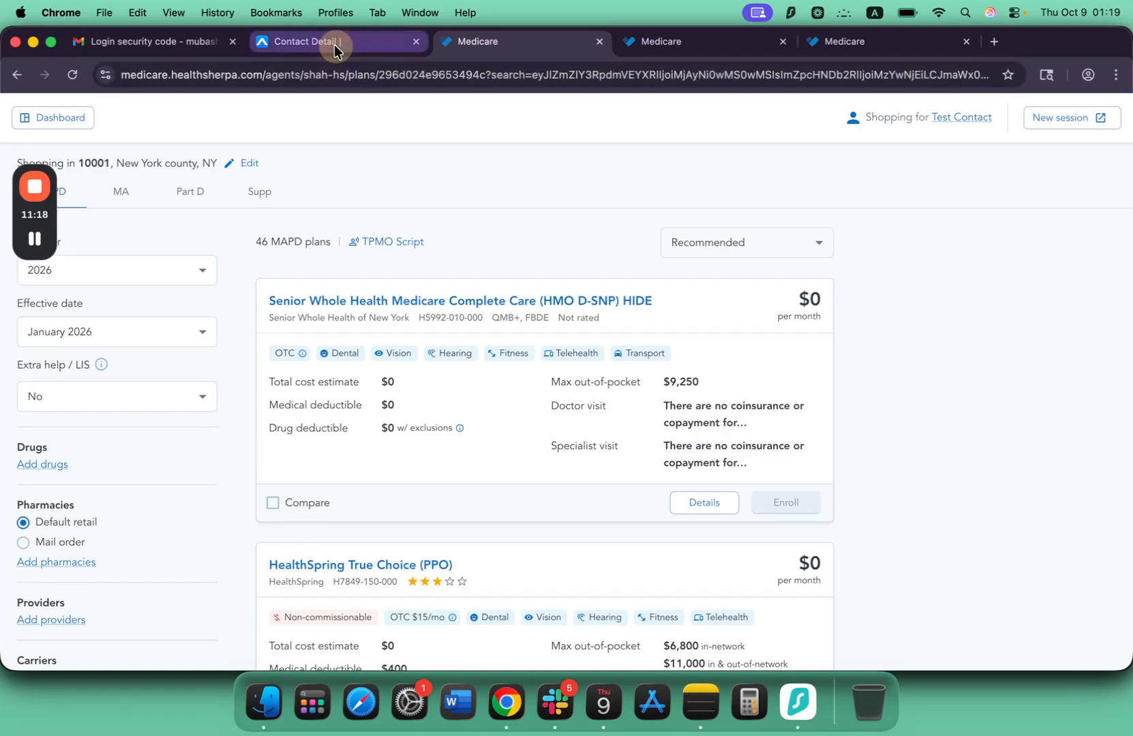
# Copy the HealthSherpa quote link from the contact in Agent CRM and open it in a new browser tab.
pyautogui.click(334, 42)
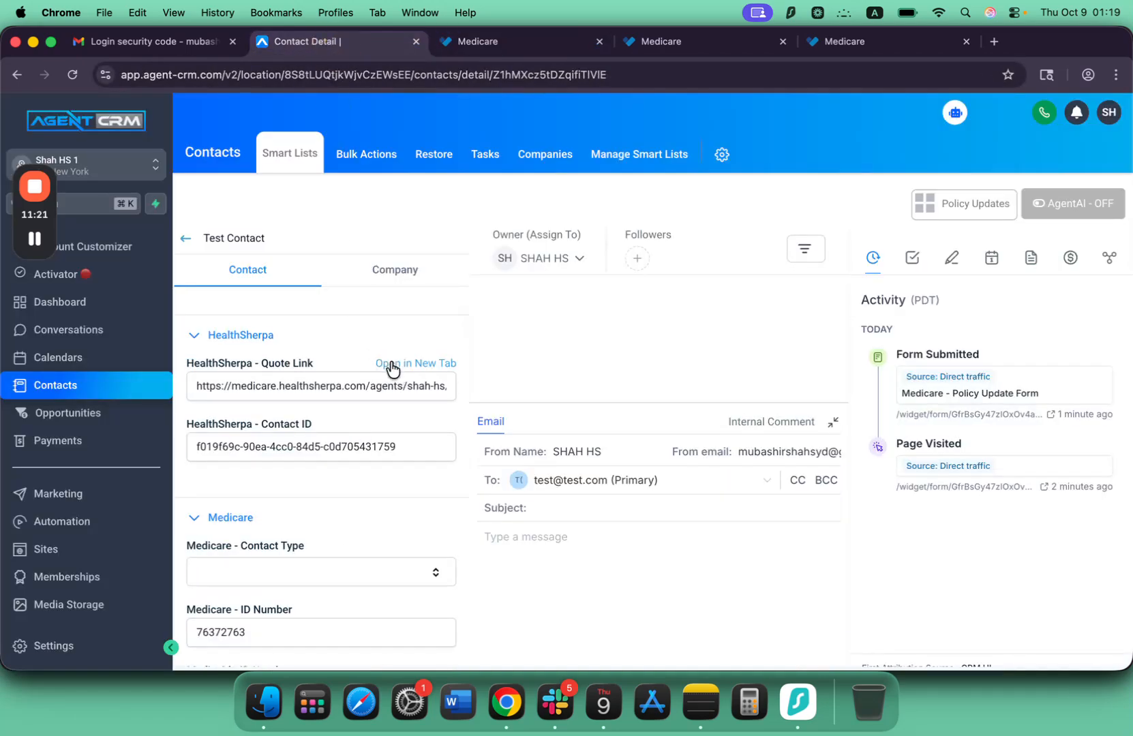
pyautogui.tripleClick(361, 387)
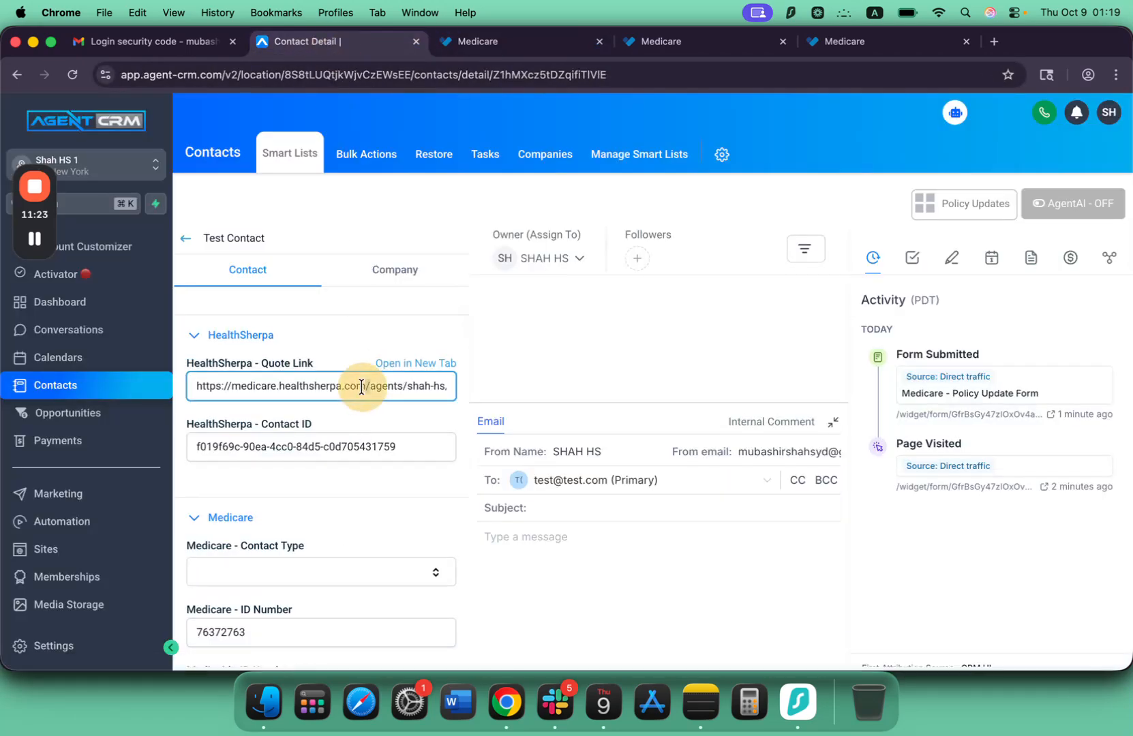
pyautogui.click(996, 43)
pyautogui.press('super+v')
pyautogui.press('Return')
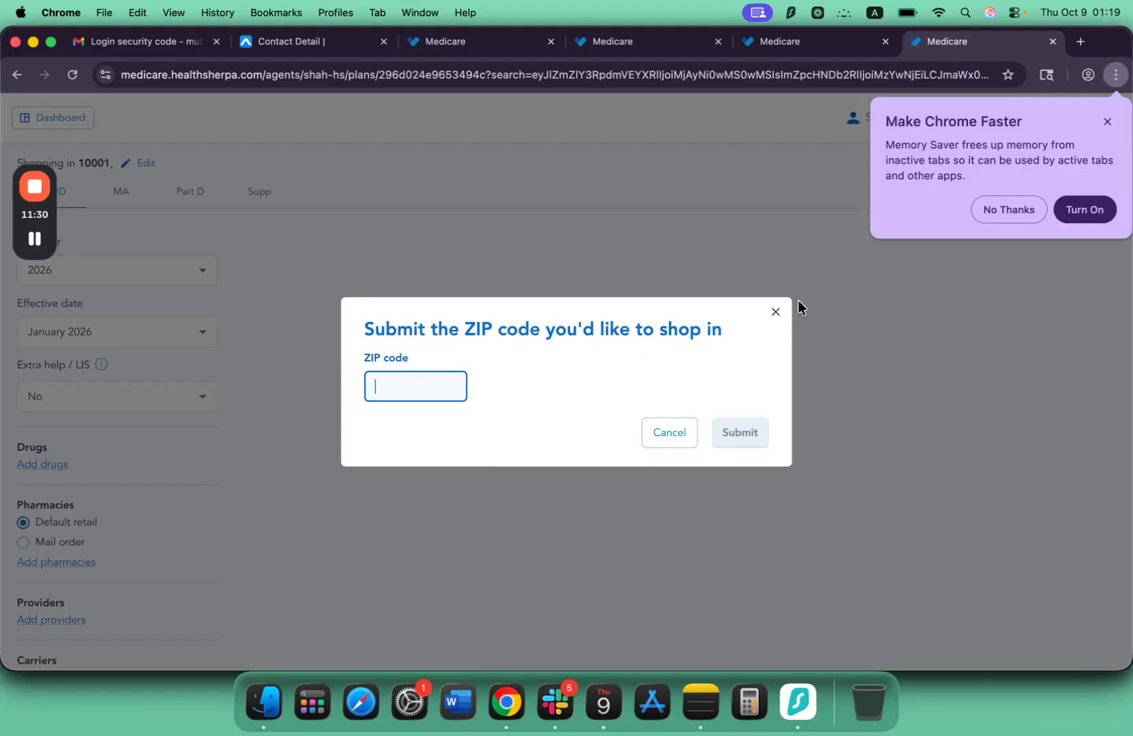
# Return to the test contact in Agent CRM and review its HealthSherpa and Medicare fields.
pyautogui.click(325, 32)
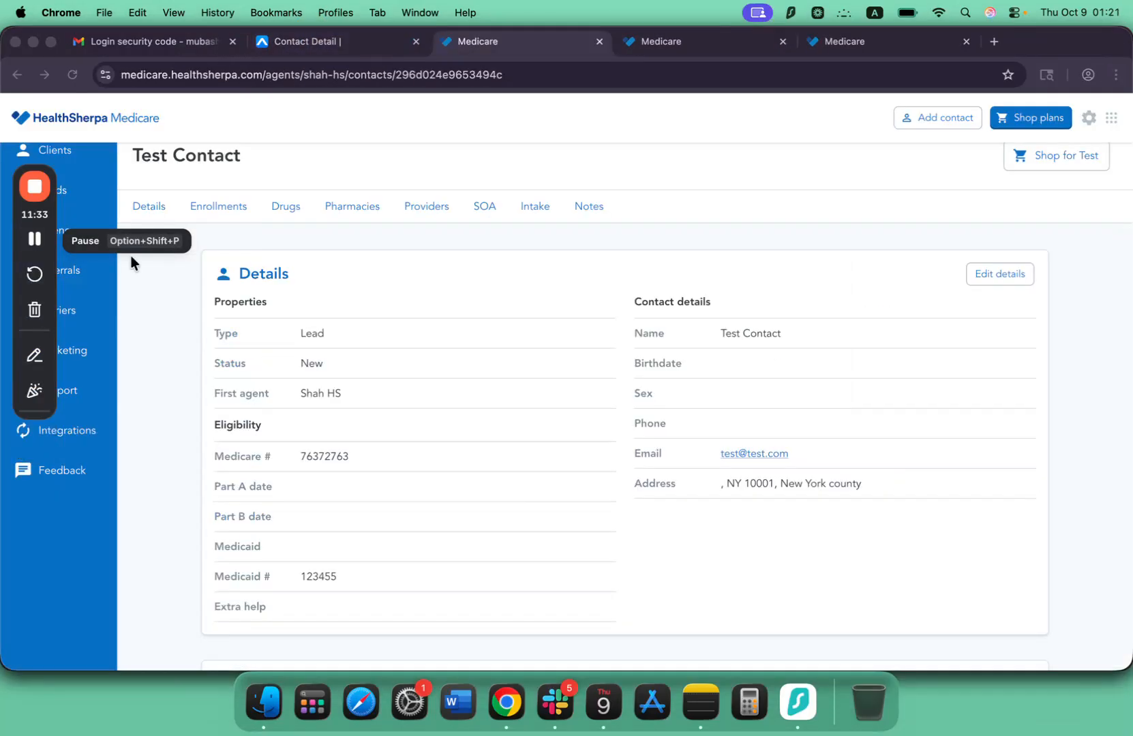
pyautogui.scroll(-2, 264, 299)
pyautogui.scroll(3, 264, 298)
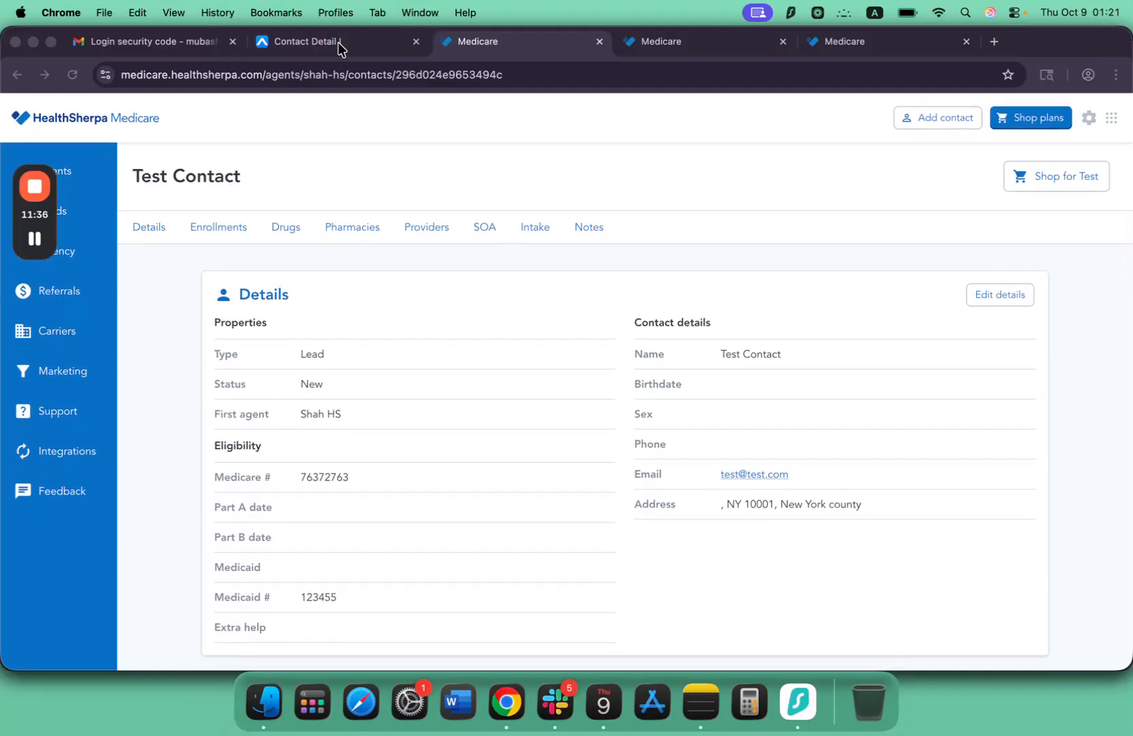
pyautogui.click(338, 42)
pyautogui.scroll(-3, 319, 433)
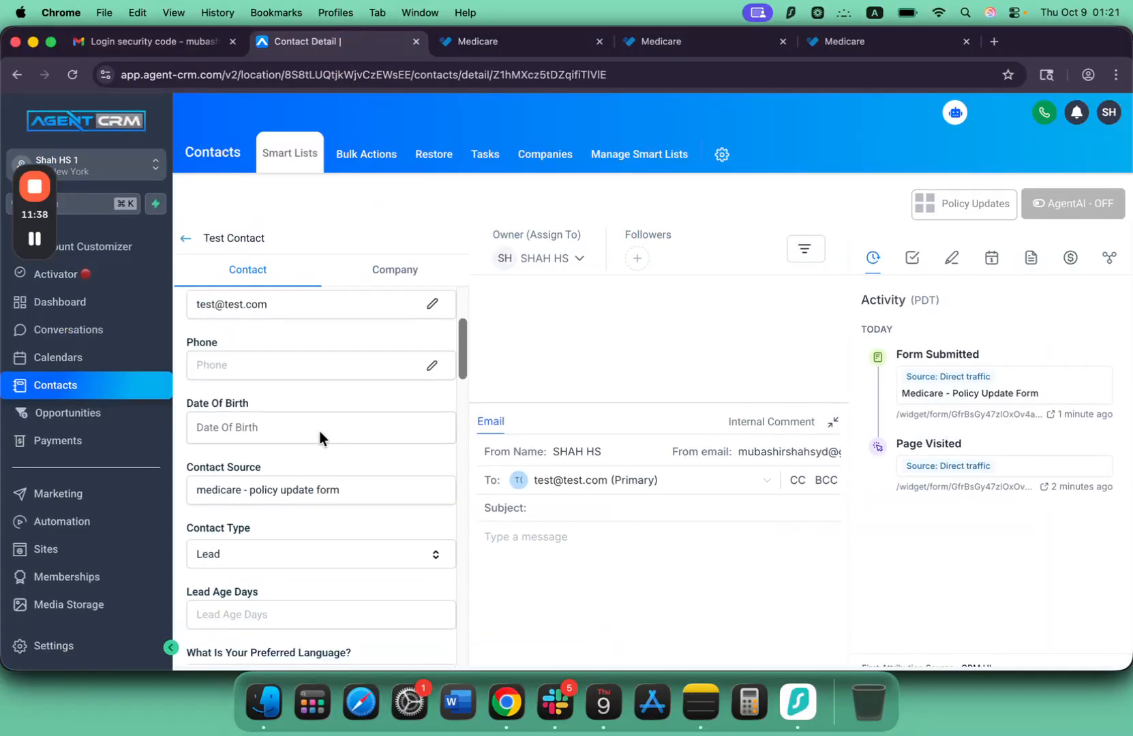
pyautogui.scroll(-10, 318, 432)
pyautogui.scroll(2, 288, 504)
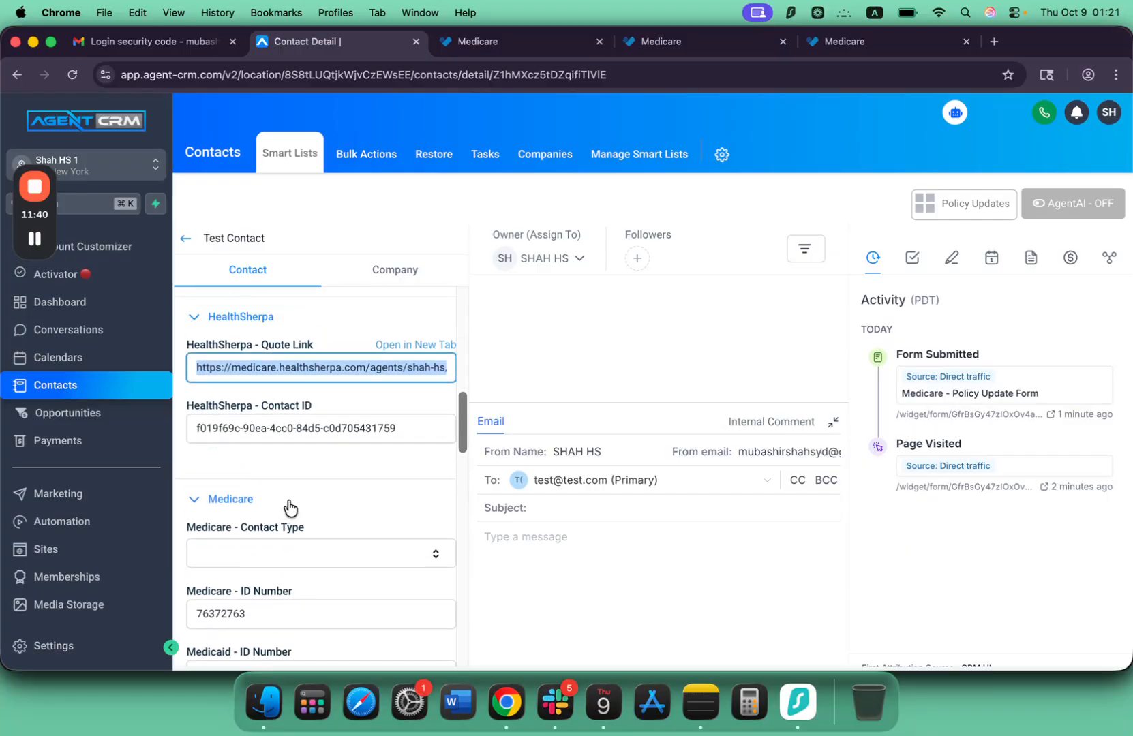
pyautogui.scroll(2, 289, 506)
# Check the test contact's details in HealthSherpa Medicare once more and return to its record in Agent CRM.
pyautogui.click(486, 39)
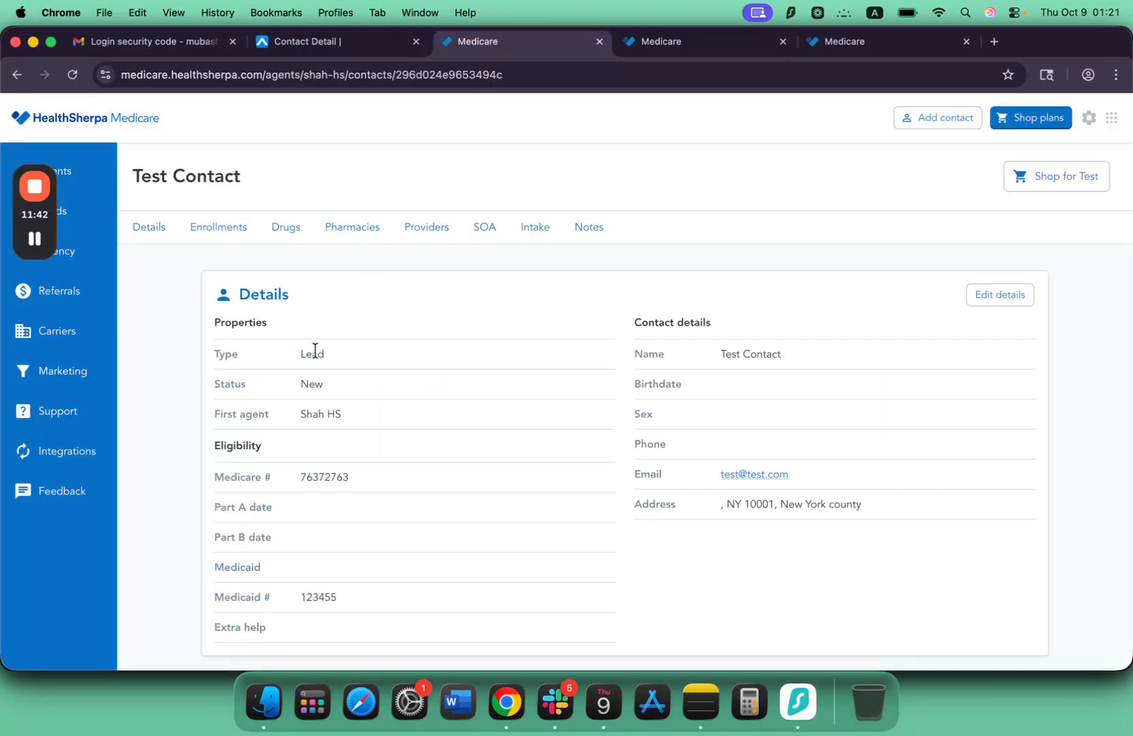
pyautogui.scroll(-1, 315, 350)
pyautogui.scroll(1, 318, 354)
pyautogui.scroll(-5, 309, 402)
pyautogui.click(312, 46)
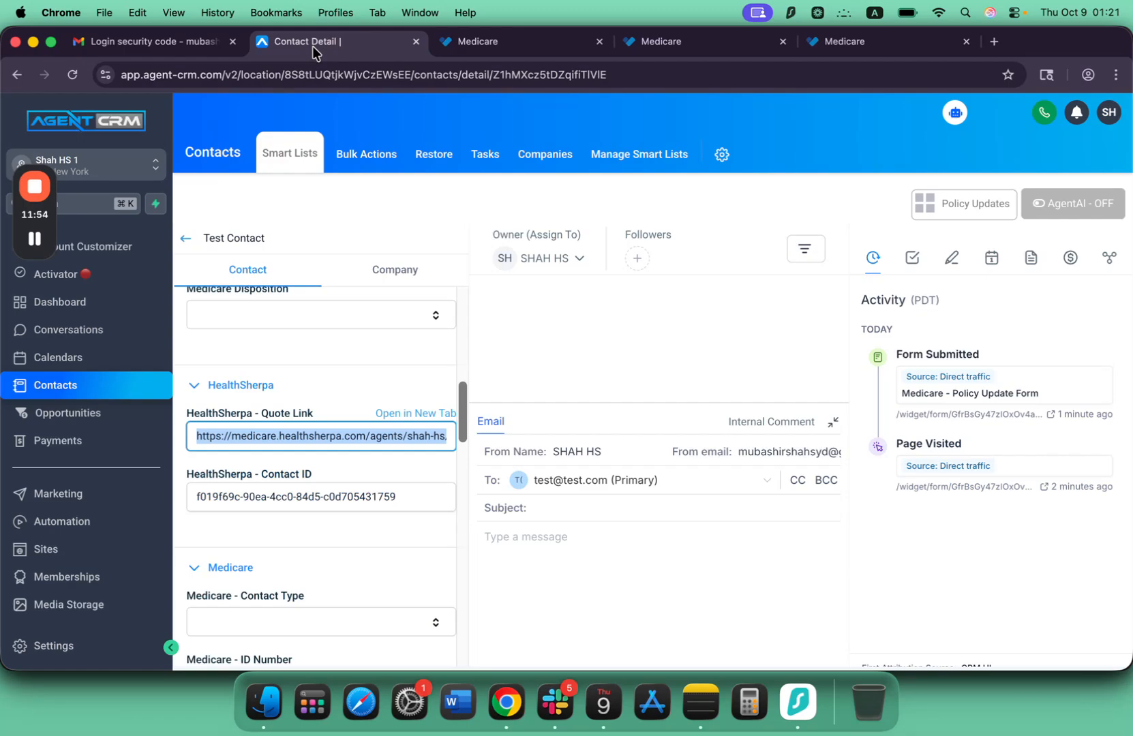
pyautogui.moveTo(32, 192)
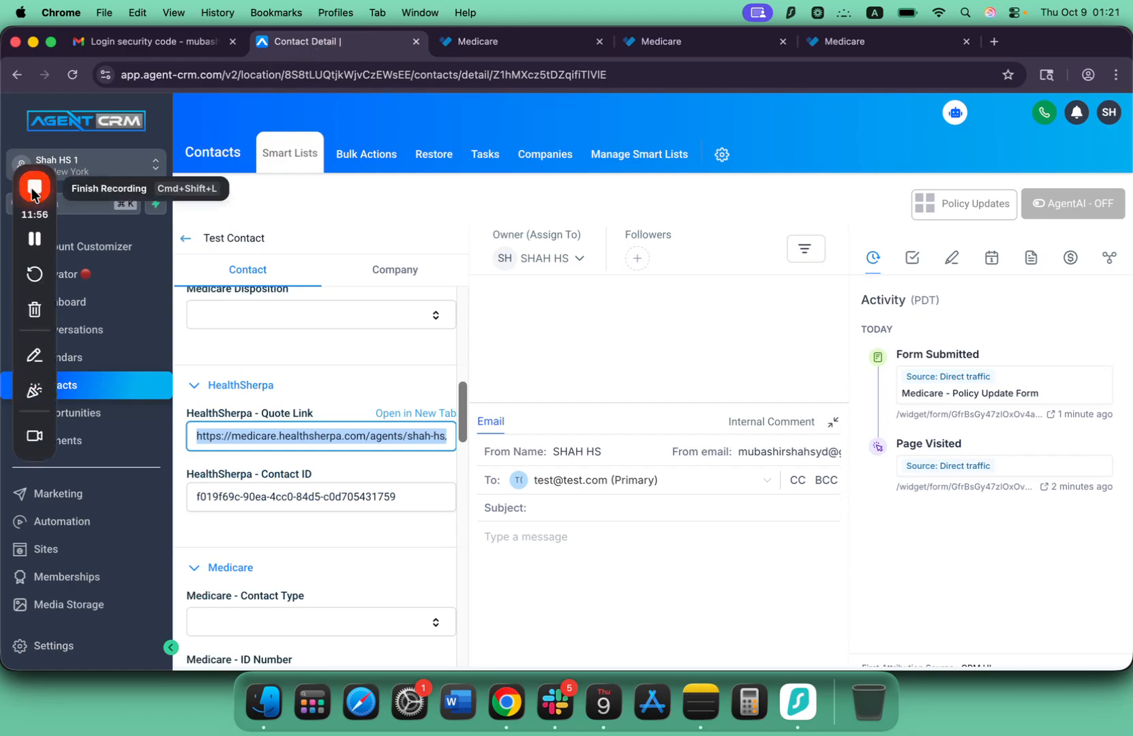